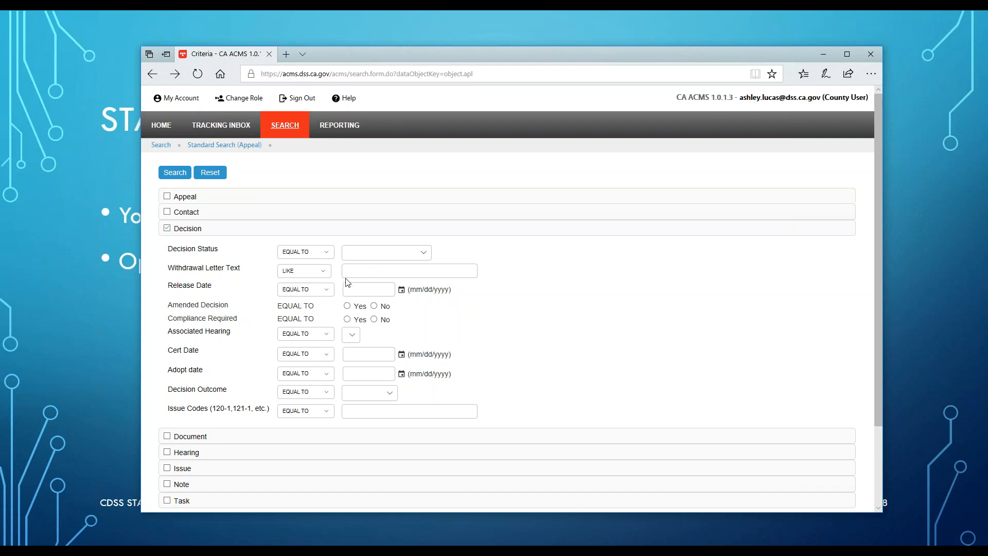
- View the Contact search criteria and reset the standard appeal search form
left_click(167, 212)
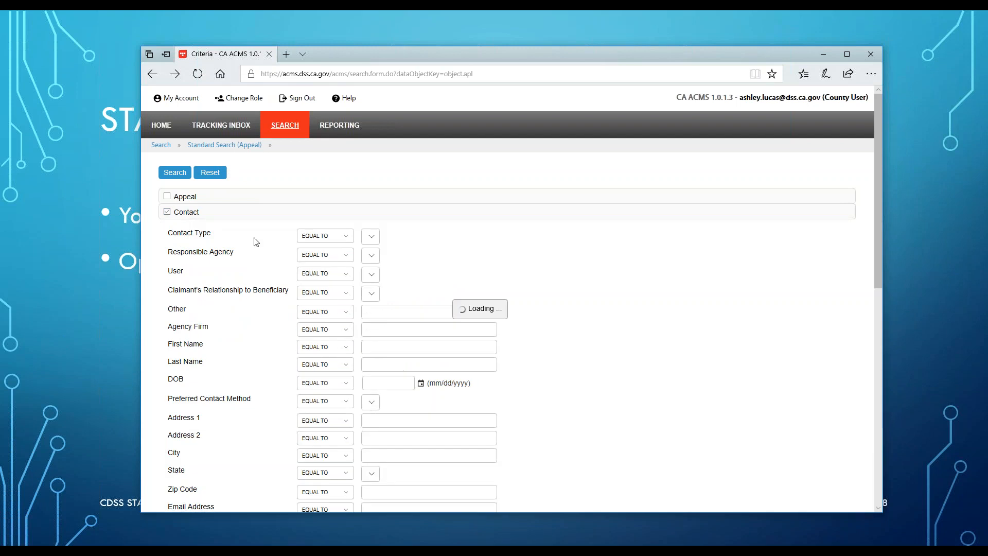
left_click(167, 212)
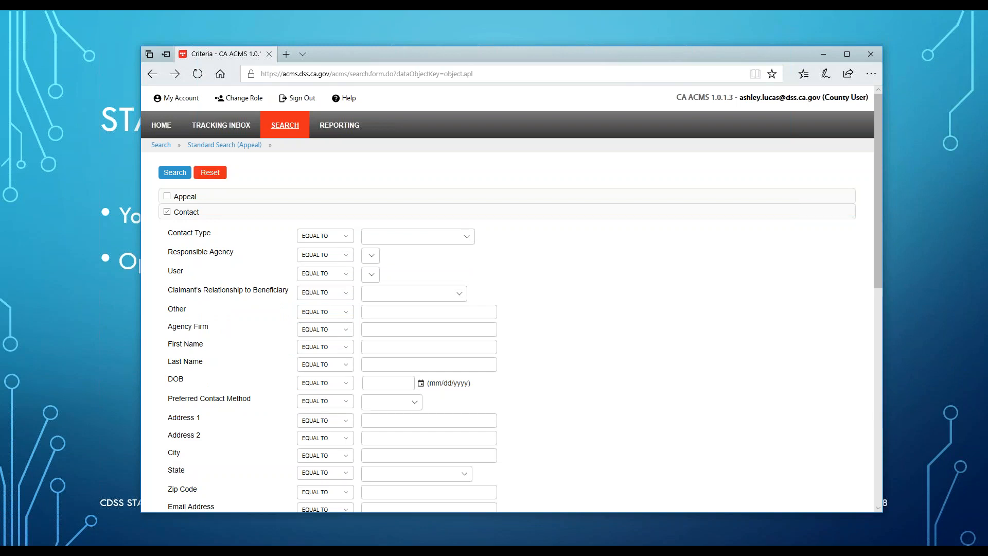
left_click(213, 175)
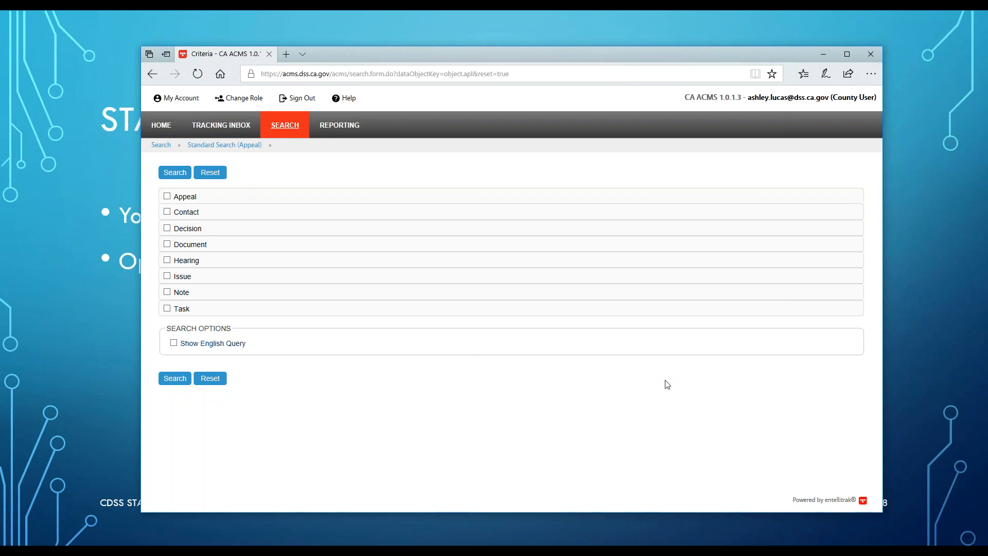
- Include the Appeal criteria in the search and set Responsible Agency equal to Alameda County
left_click(170, 198)
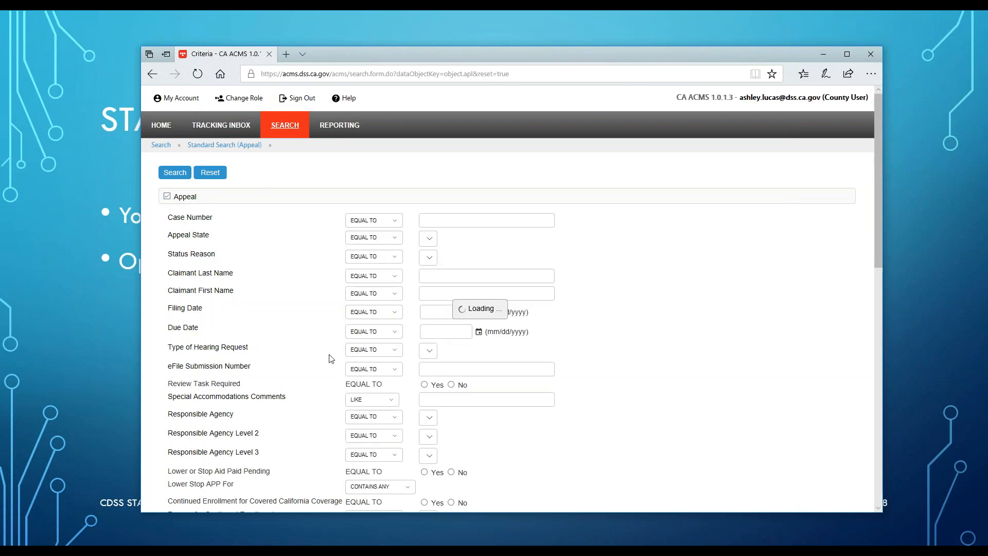
scroll(330, 358, "down", 2)
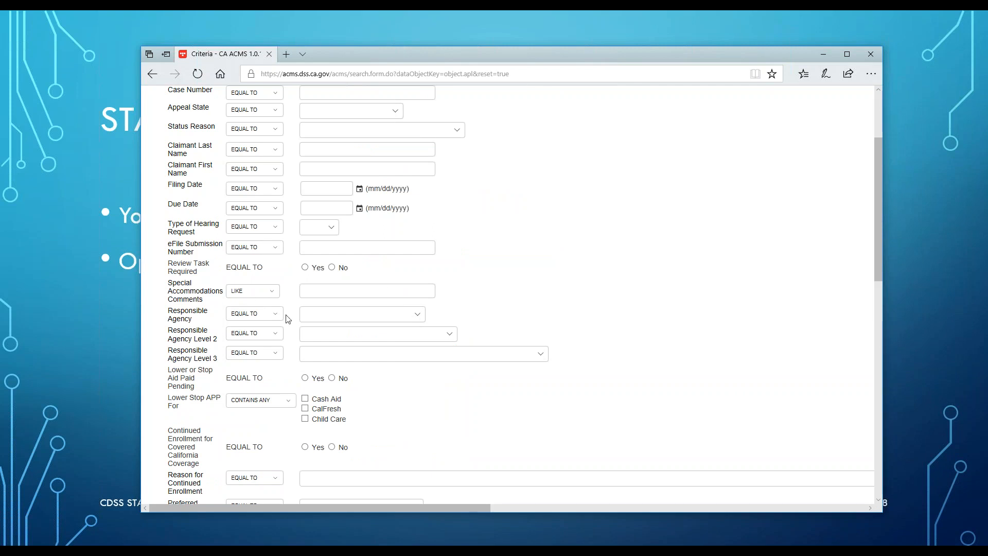
left_click(418, 316)
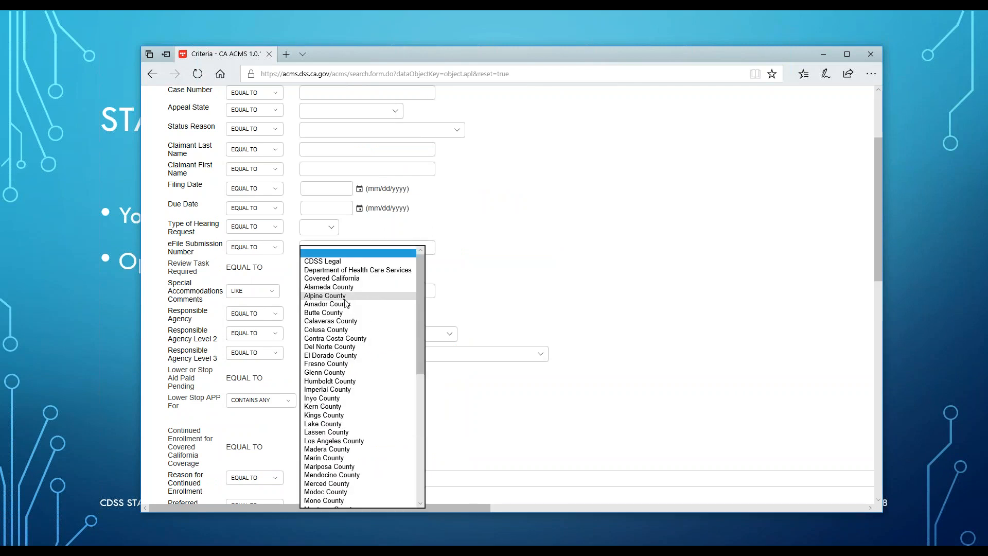
left_click(339, 291)
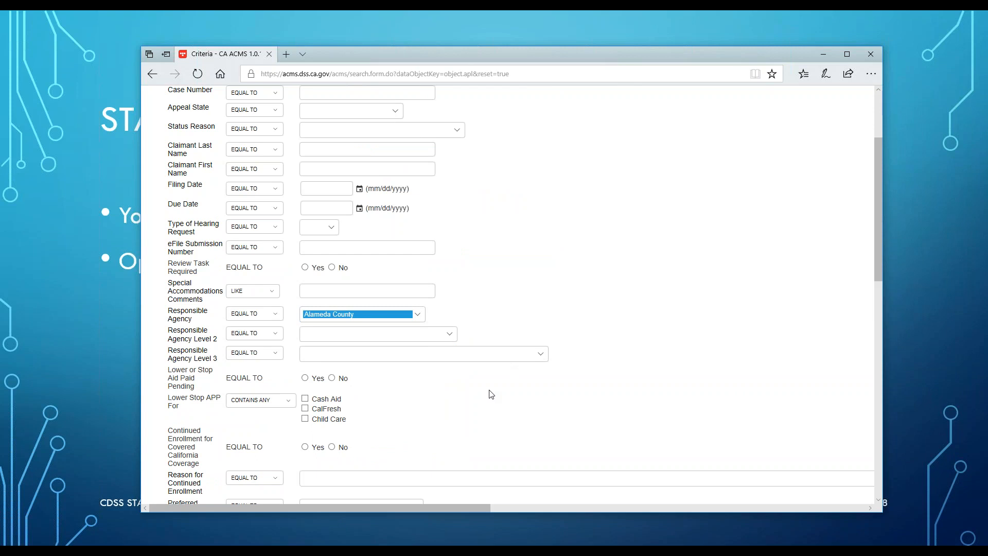
- Set the Appeal State criterion to NOT EQUAL TO Closed
scroll(484, 391, "up", 2)
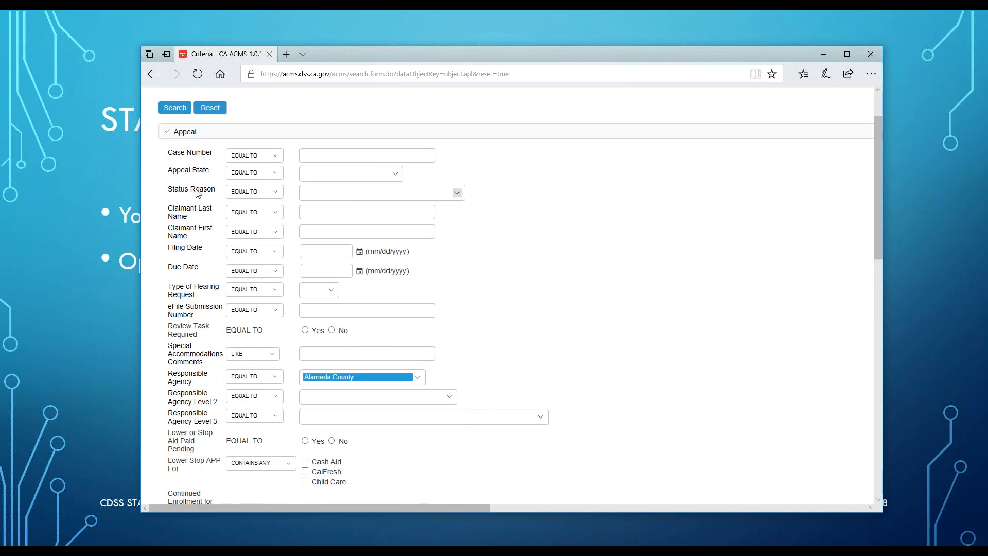
left_click(396, 174)
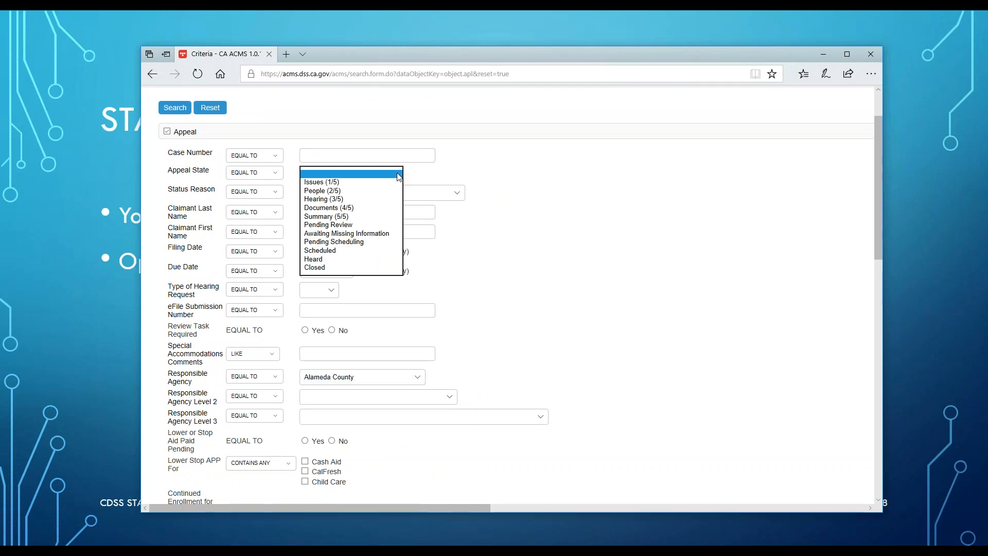
left_click(278, 177)
left_click(277, 178)
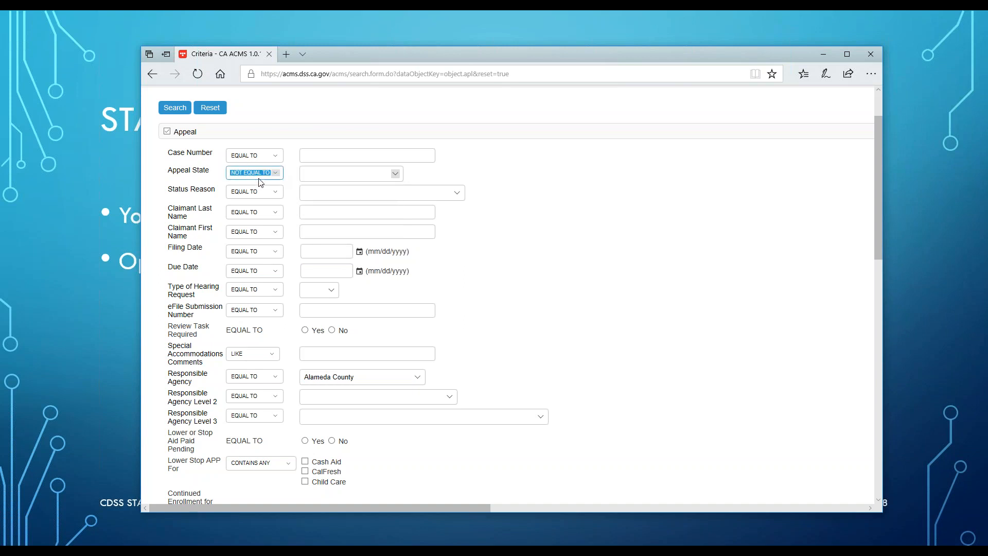
left_click(395, 175)
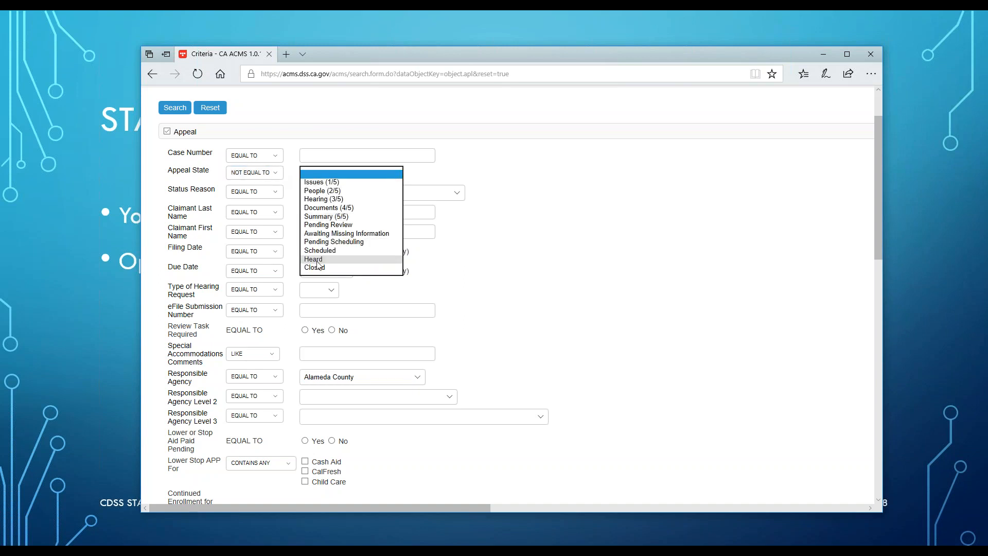
left_click(335, 269)
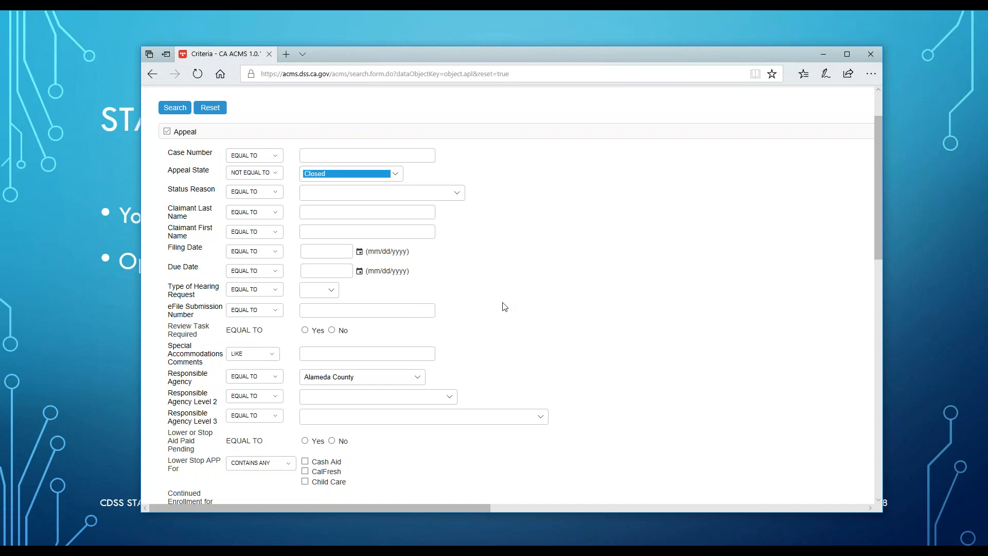
- Include the Hearing criteria in the appeal search
scroll(504, 308, "down", 3)
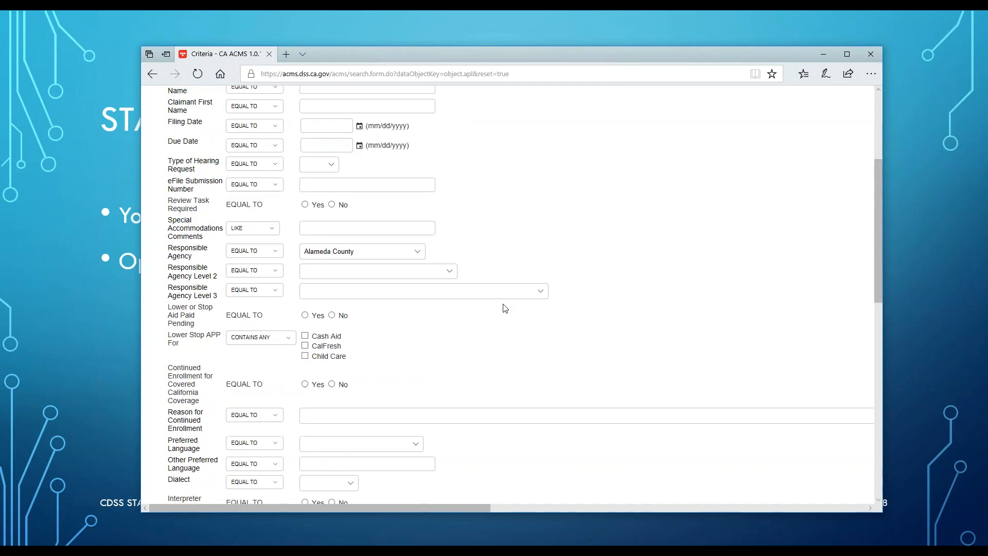
scroll(505, 308, "down", 2)
scroll(505, 307, "down", 3)
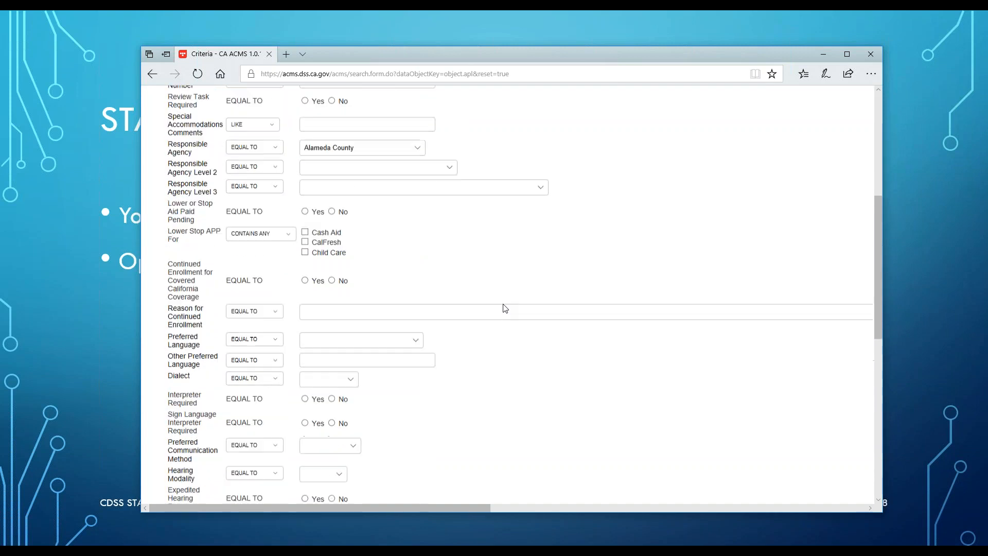
scroll(505, 308, "up", 8)
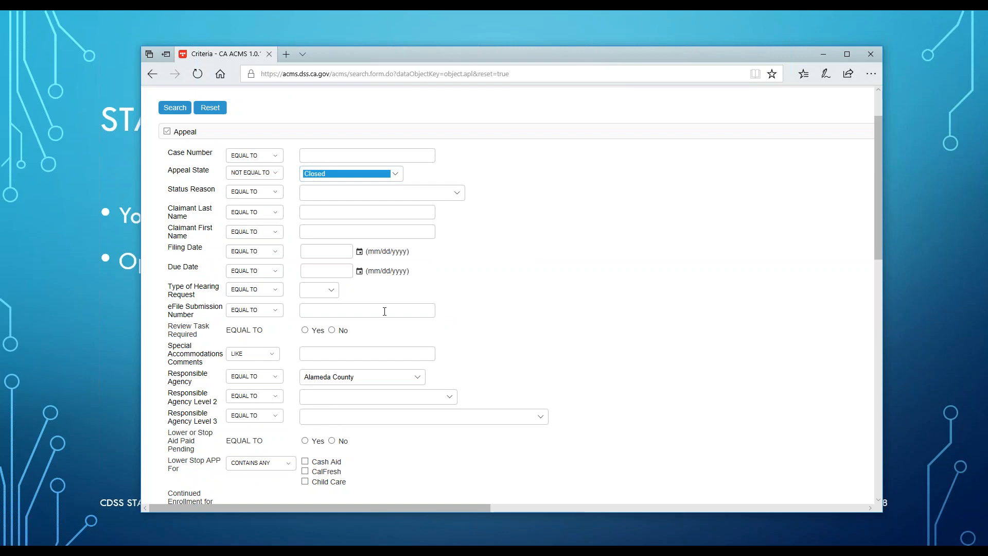
scroll(386, 349, "down", 8)
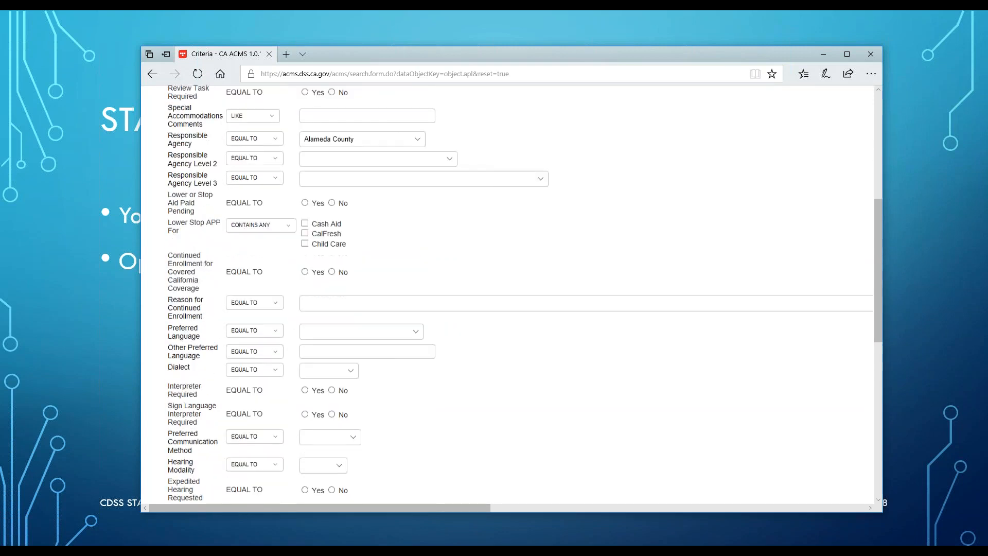
scroll(387, 352, "down", 5)
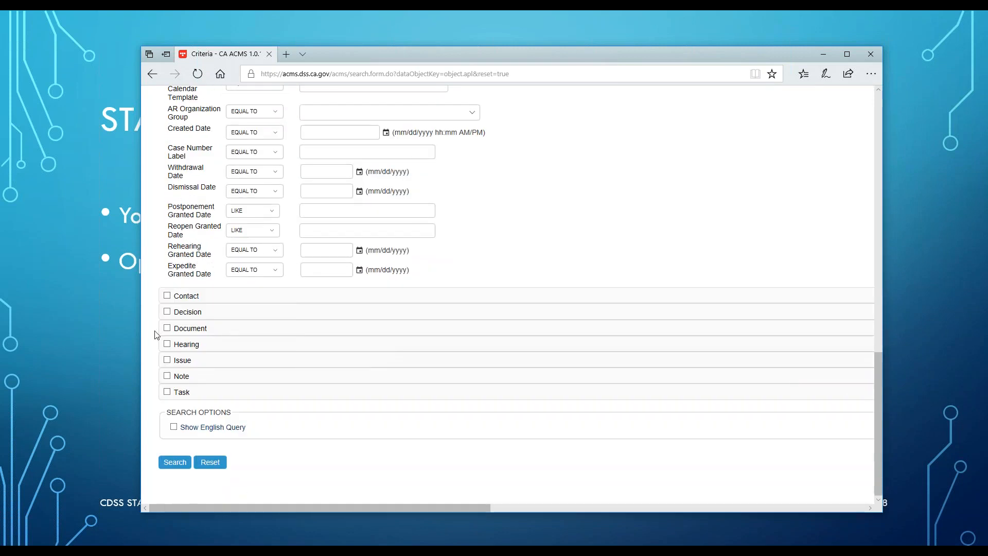
left_click(166, 344)
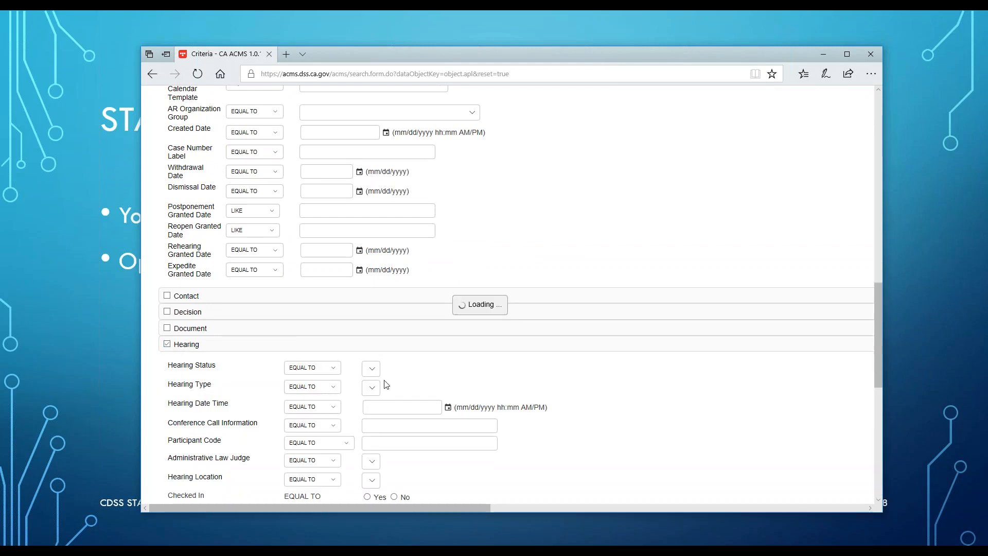
scroll(386, 384, "down", 3)
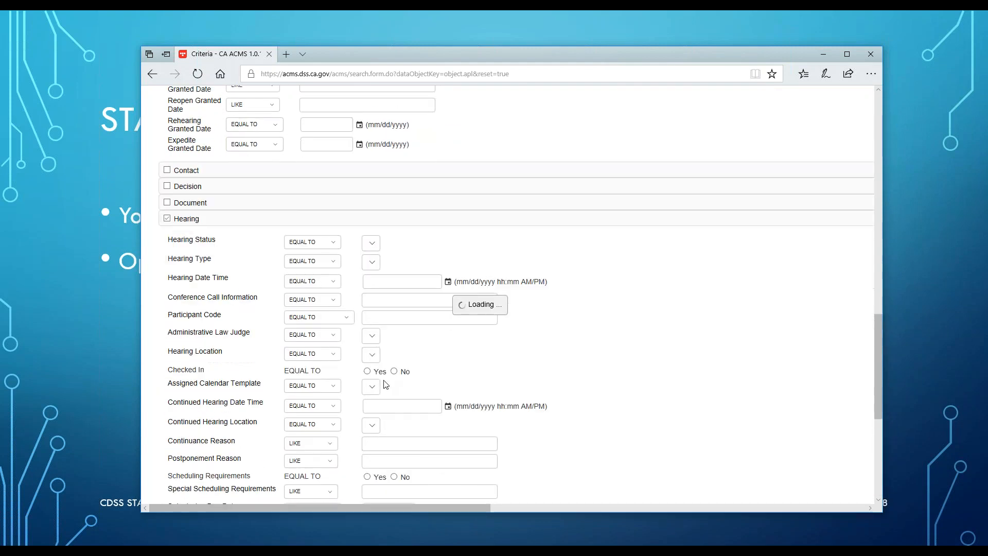
- Set Hearing Date Time to BETWEEN 02/01/2019 01:00 AM and 02/28/2018 11:59 PM
left_click(333, 284)
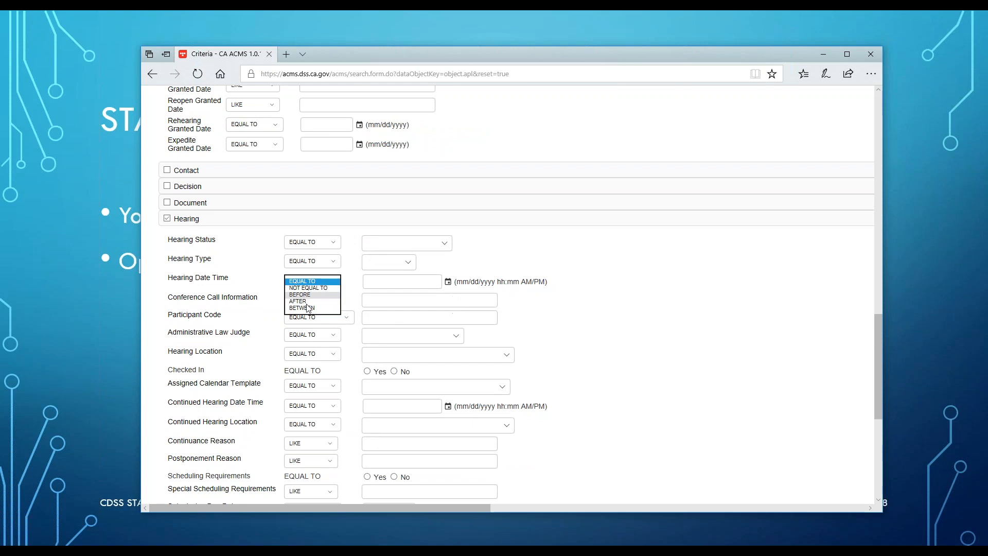
left_click(306, 309)
left_click(387, 281)
type("02/01/2019 01:00")
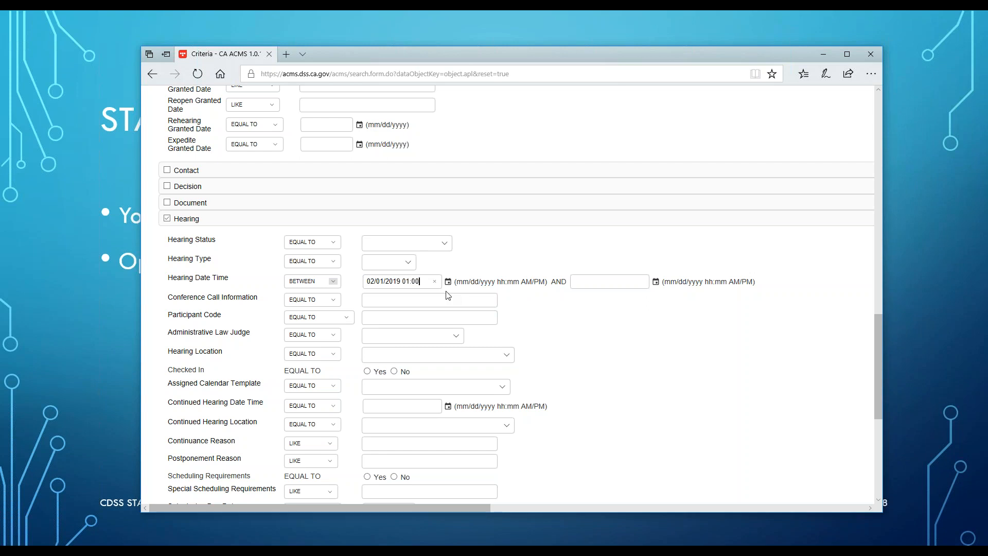
type("AM")
left_click(598, 281)
type("PM")
- Review the entered appeal and hearing criteria, and run the search
scroll(595, 344, "down", 3)
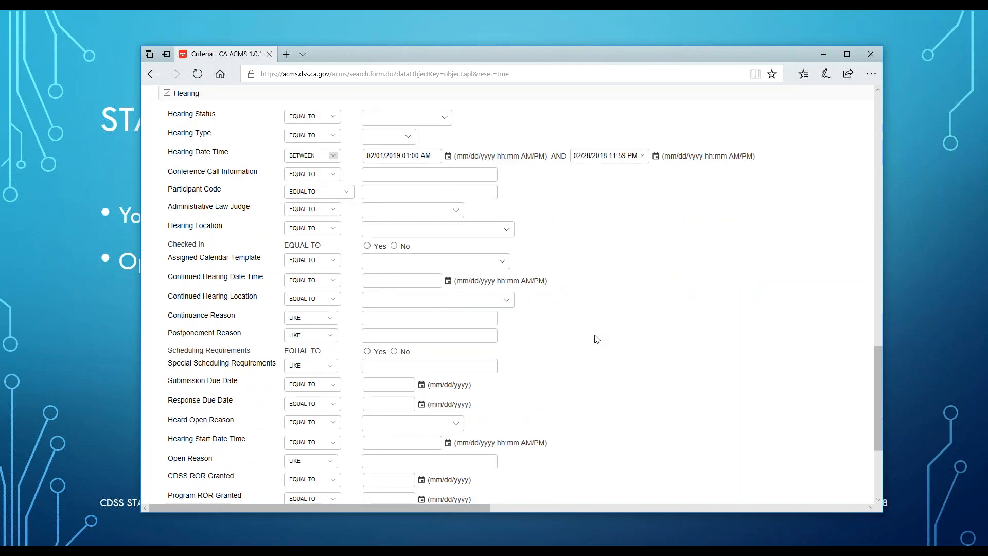
scroll(598, 340, "down", 3)
scroll(597, 338, "up", 10)
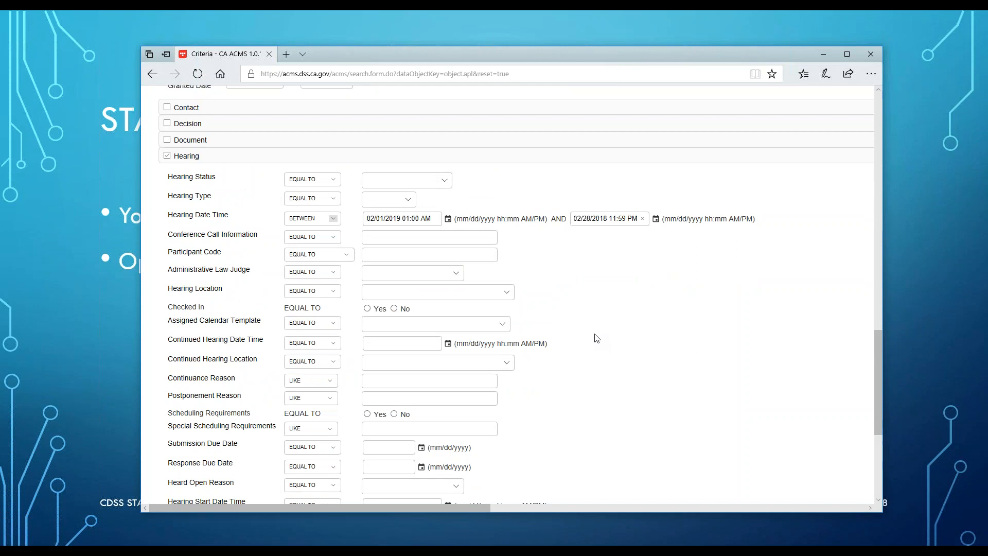
scroll(596, 337, "up", 9)
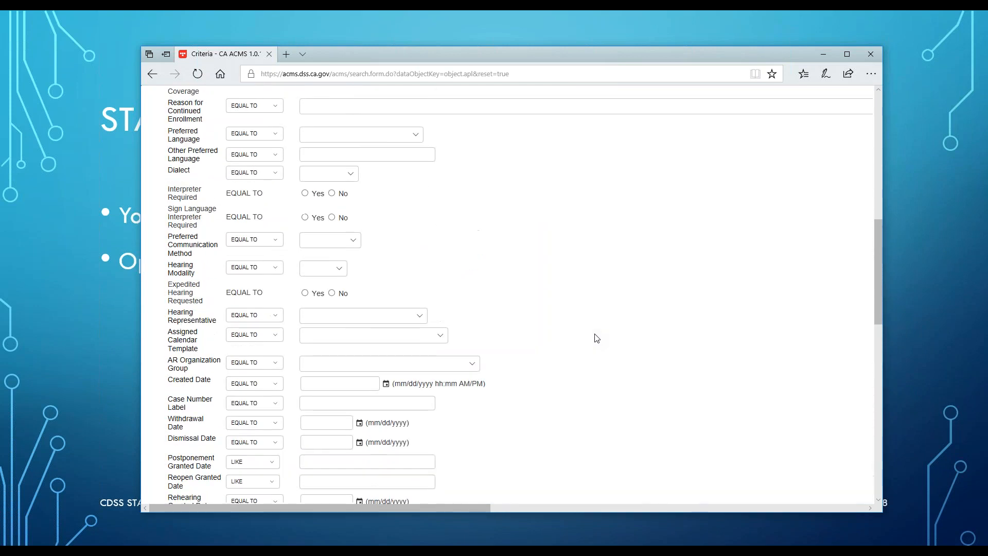
scroll(413, 215, "up", 3)
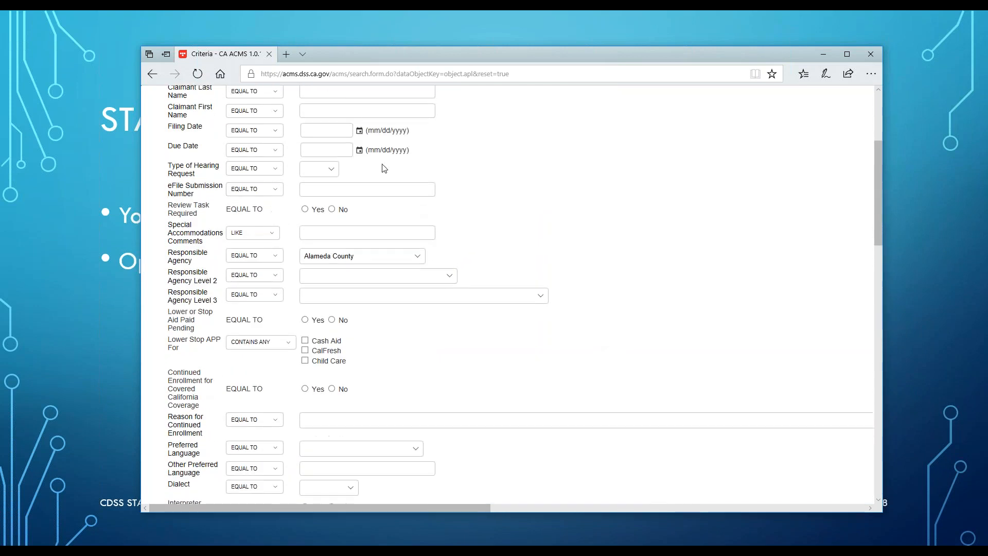
scroll(383, 181, "down", 5)
scroll(383, 180, "down", 11)
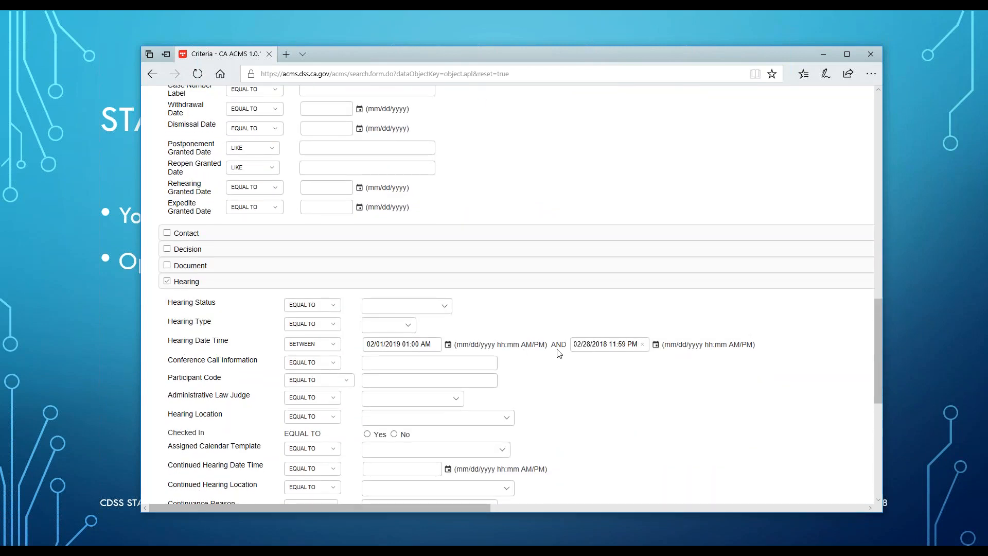
scroll(572, 402, "up", 15)
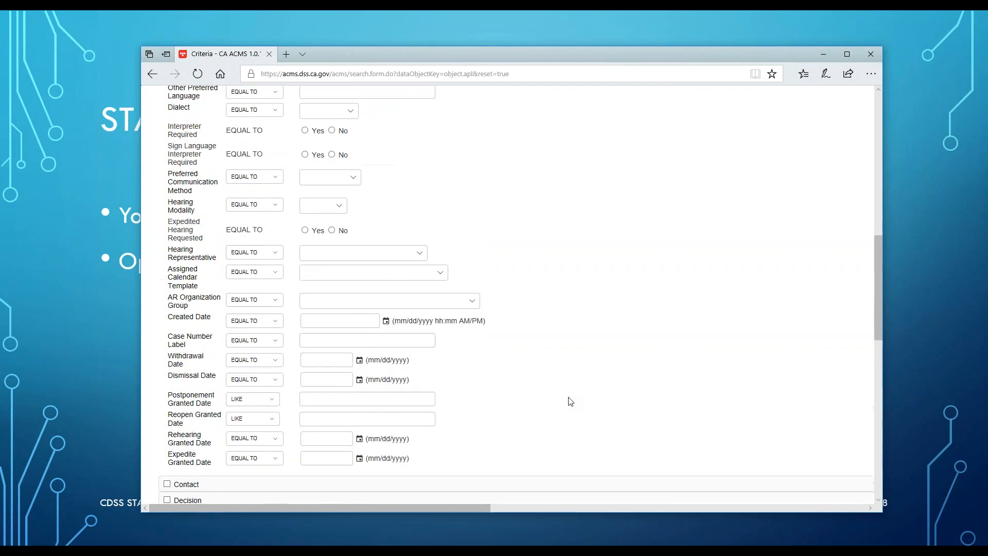
scroll(570, 402, "up", 3)
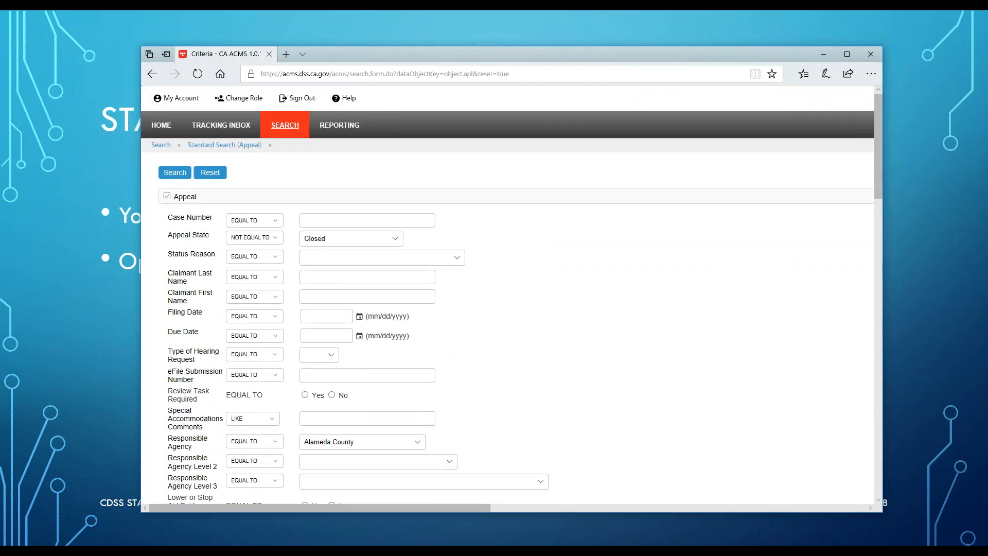
left_click(170, 174)
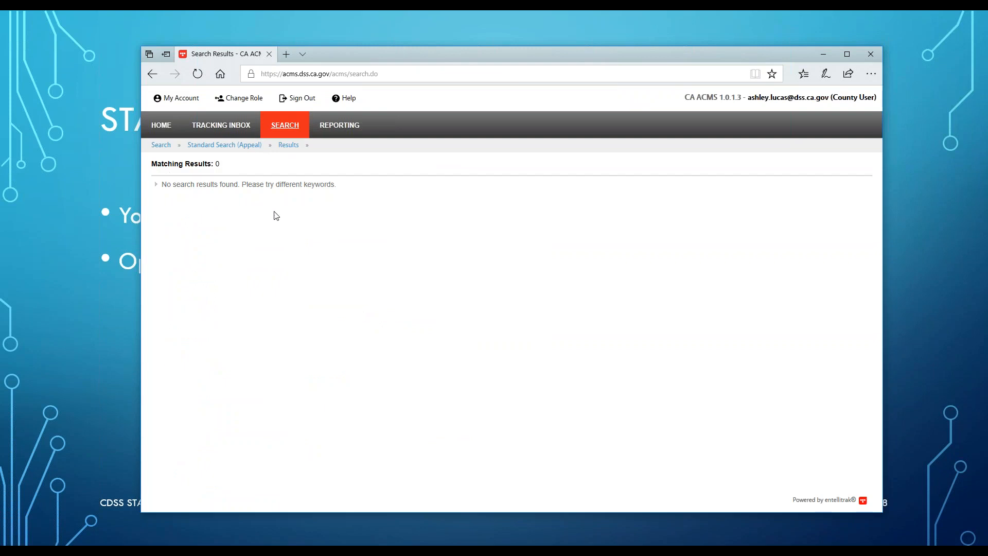
- Return to the Standard Search (Appeal) criteria and clear both Hearing Date Time values
left_click(226, 145)
scroll(572, 378, "down", 7)
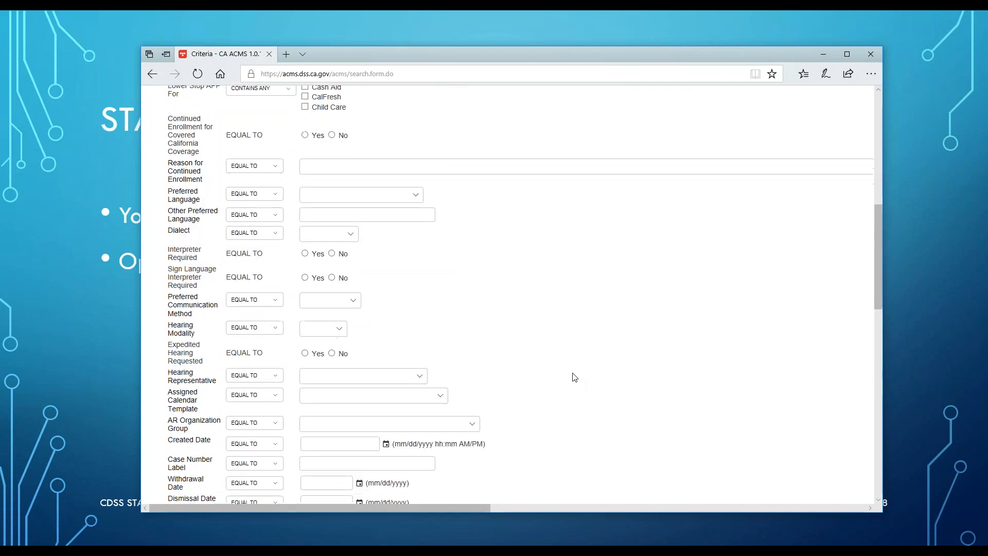
scroll(573, 376, "down", 9)
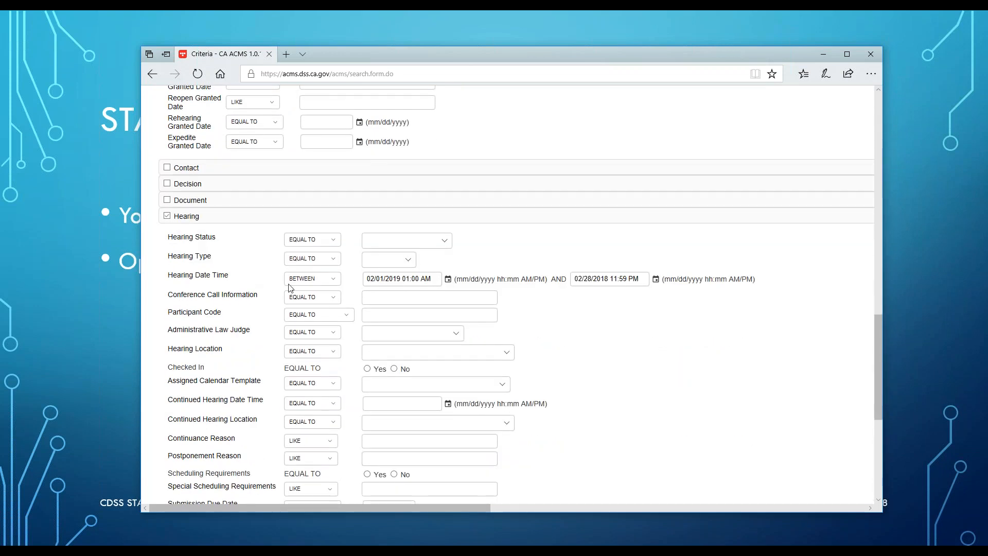
left_click_drag(437, 278, 355, 279)
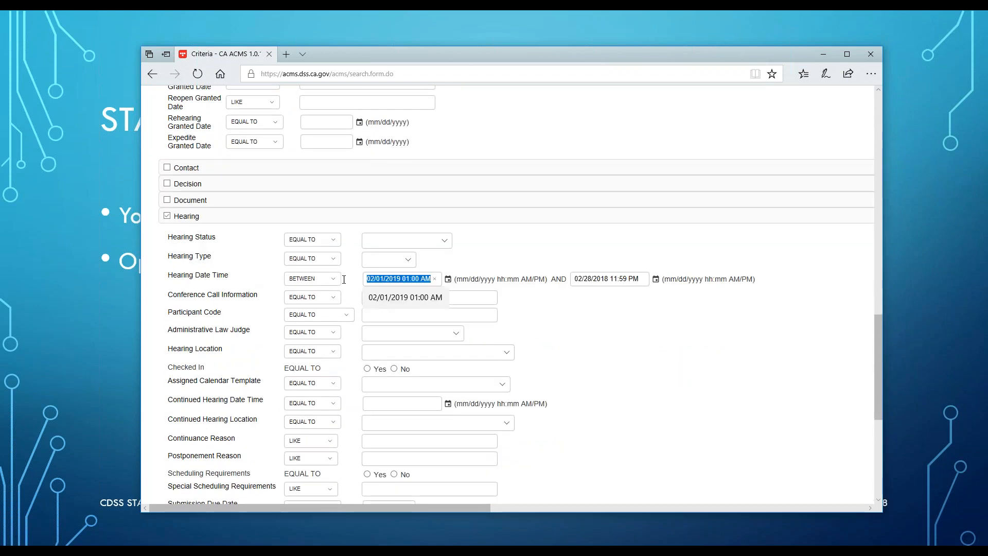
key("BackSpace")
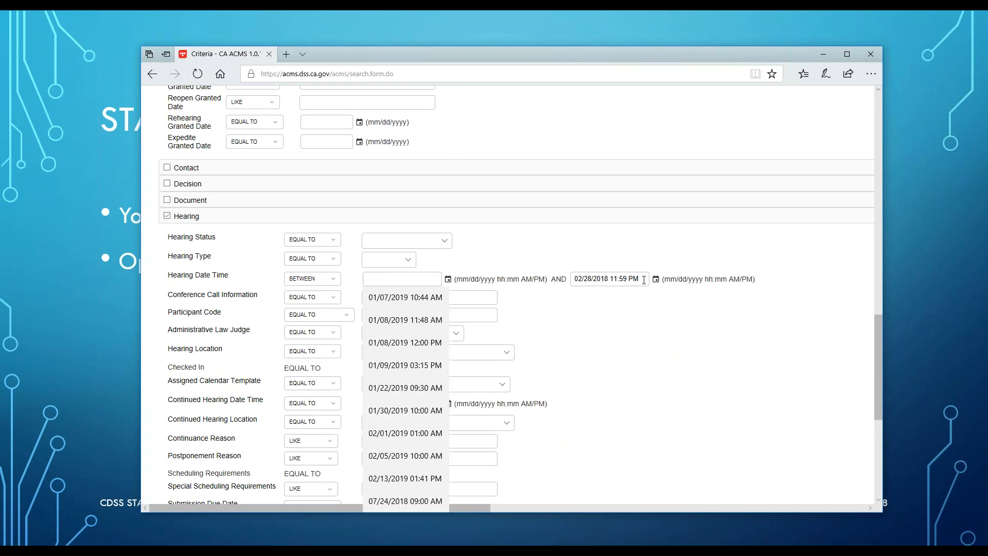
left_click_drag(644, 279, 563, 279)
key("BackSpace")
scroll(567, 359, "up", 2)
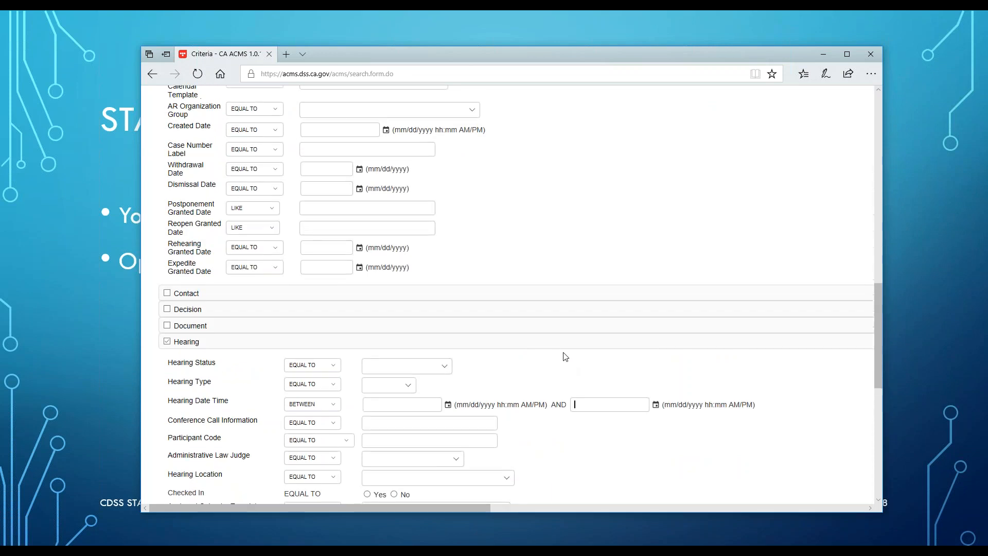
scroll(561, 350, "up", 12)
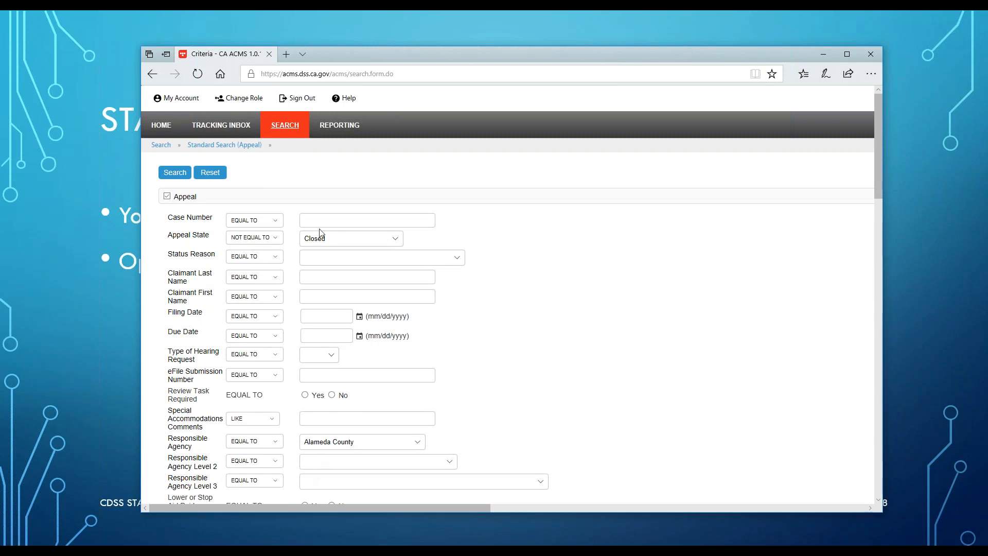
- Run the appeal search without hearing dates and look through the matching appeals
left_click(178, 173)
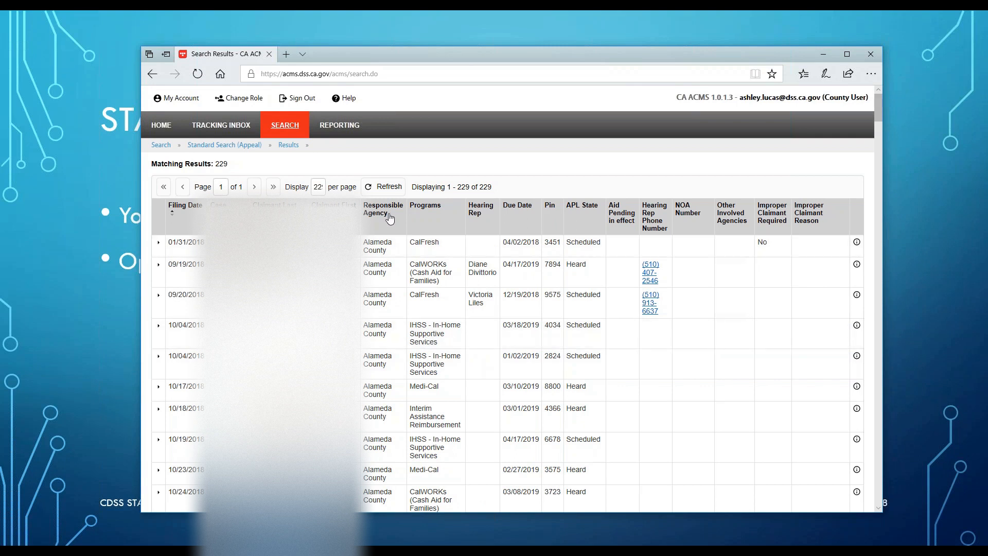
scroll(485, 383, "down", 1)
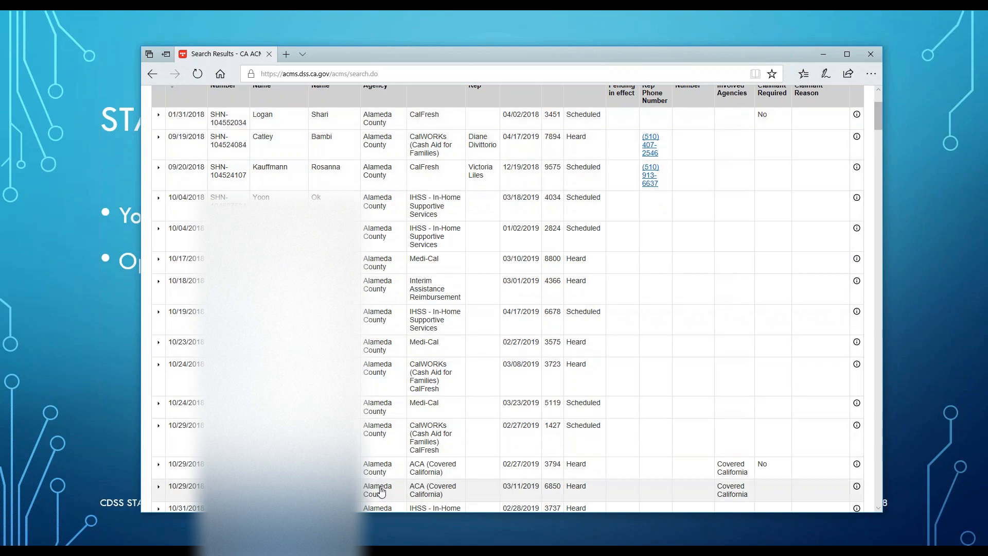
scroll(525, 369, "up", 2)
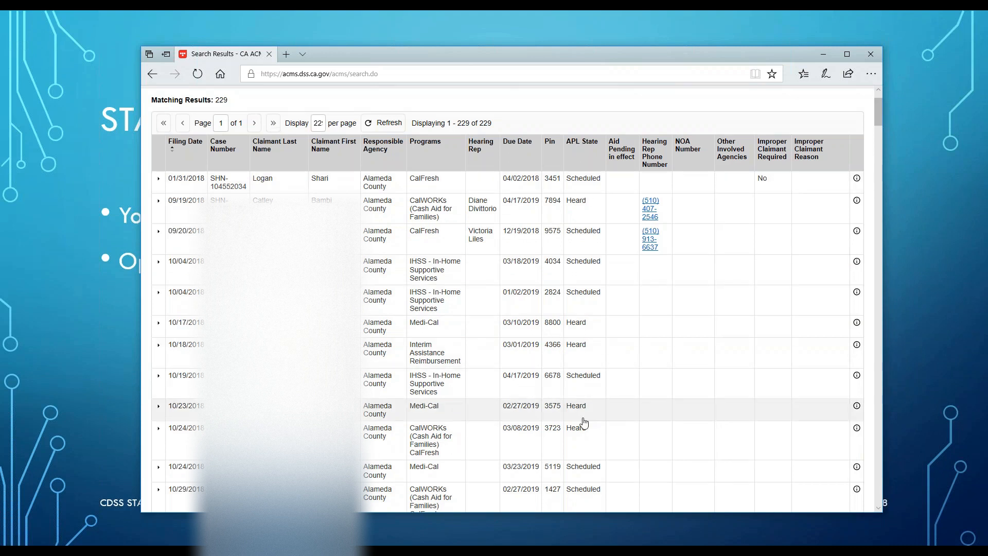
scroll(584, 423, "down", 6)
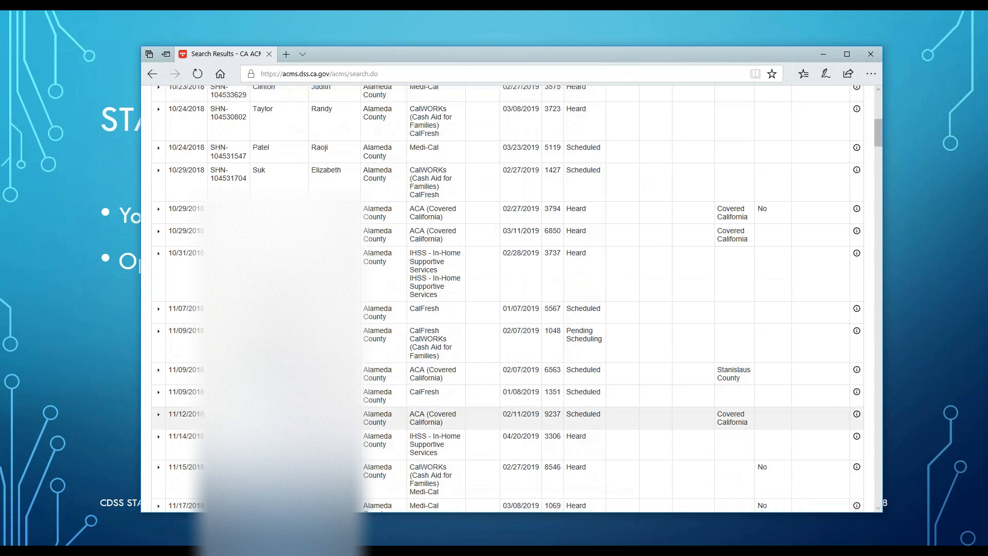
scroll(584, 332, "down", 4)
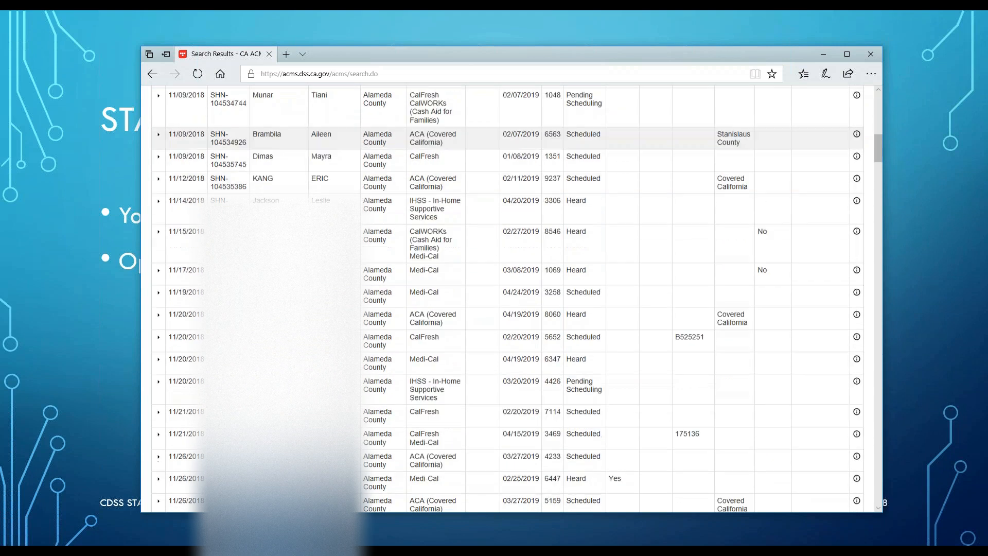
scroll(574, 332, "down", 2)
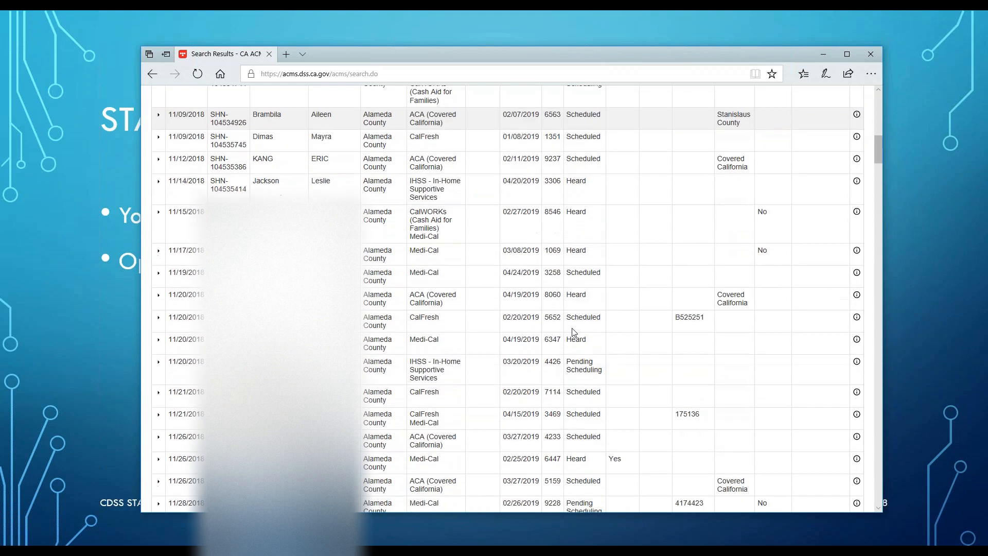
scroll(304, 169, "up", 12)
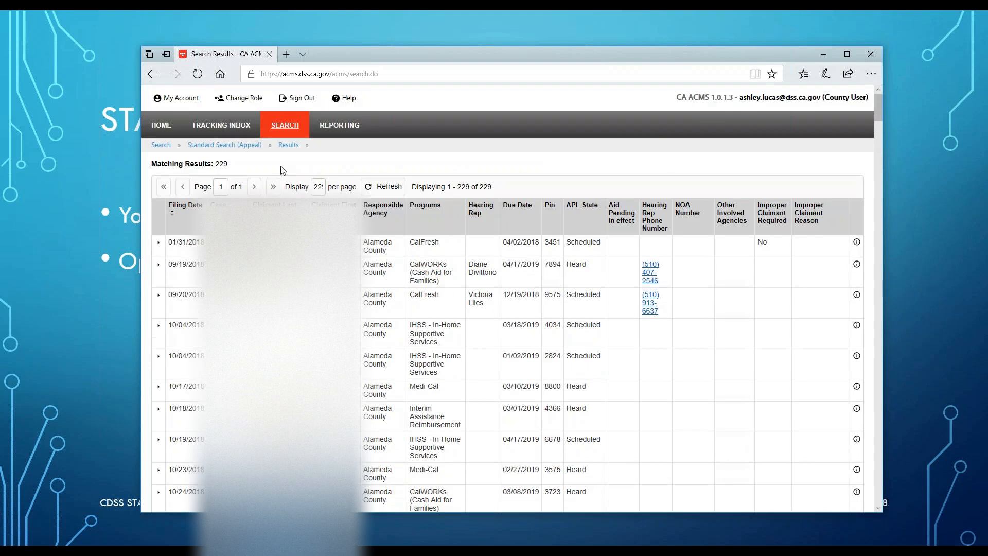
- Return to the Standard Search (Appeal) criteria and exclude the Hearing criteria from the search
left_click(208, 145)
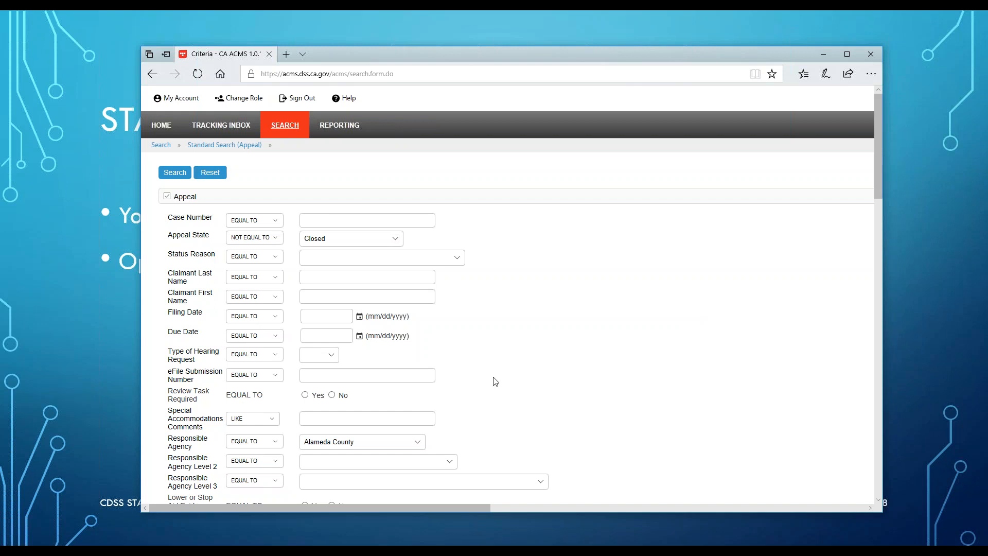
scroll(495, 381, "down", 3)
scroll(495, 381, "down", 15)
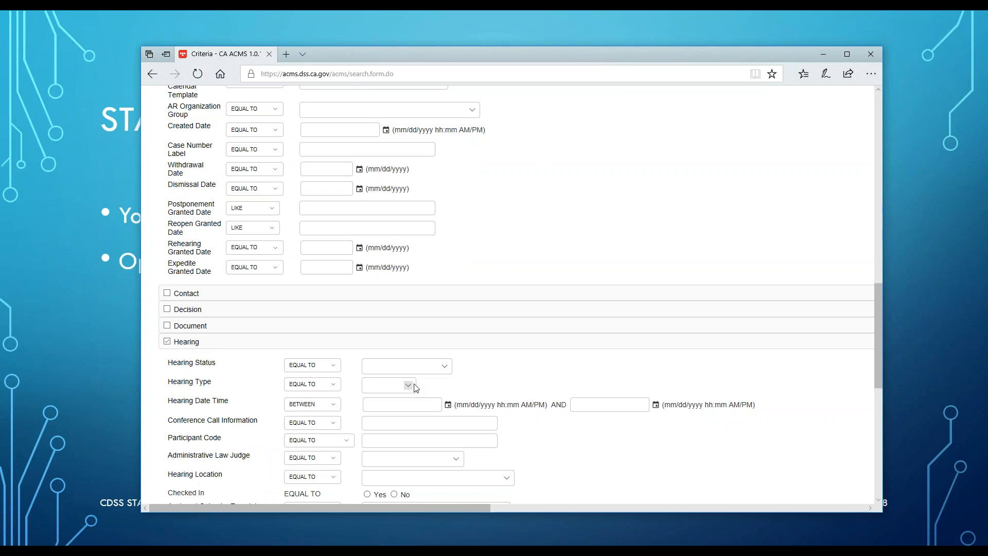
scroll(407, 388, "down", 3)
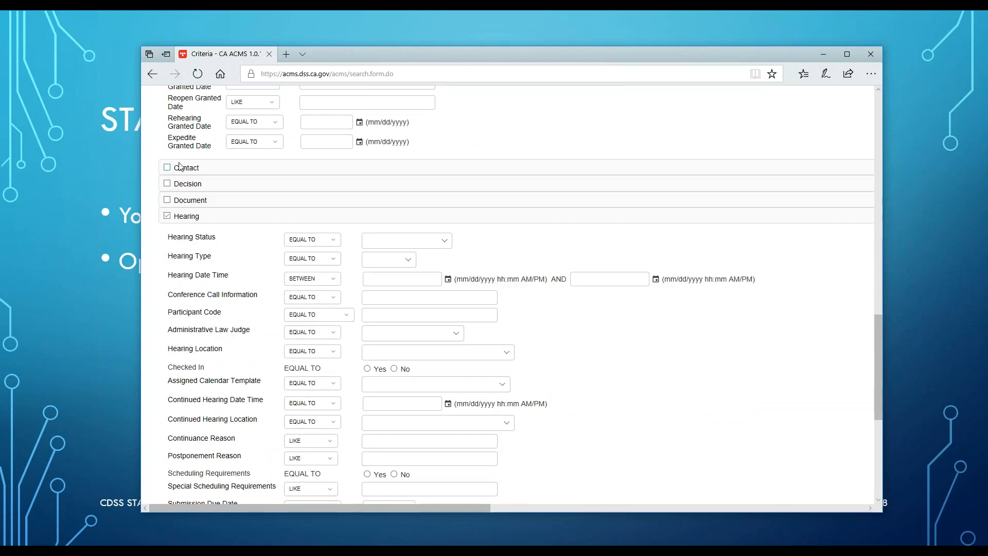
left_click(168, 217)
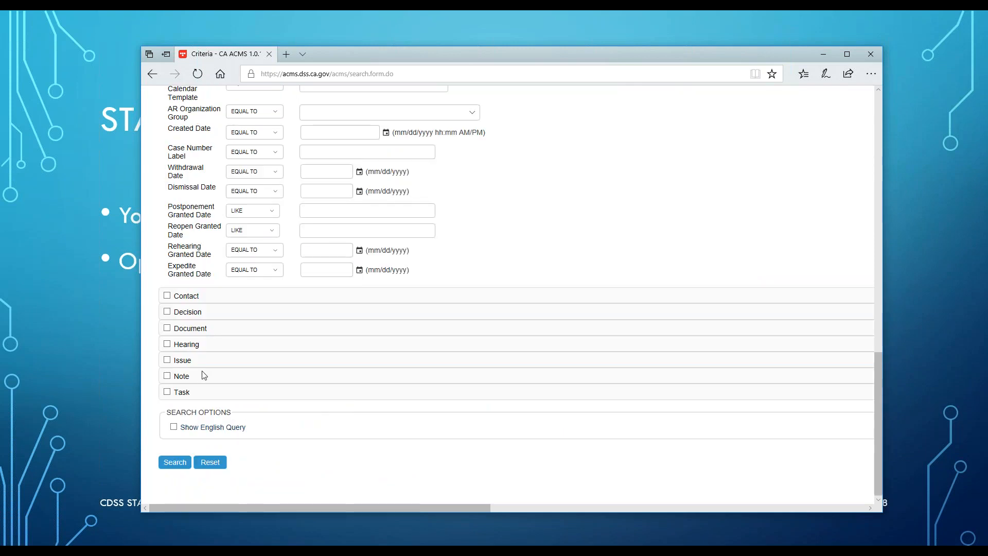
- Include the Issue criteria in the appeal search and set Program EQUAL TO CalFresh
left_click(167, 361)
scroll(464, 430, "down", 1)
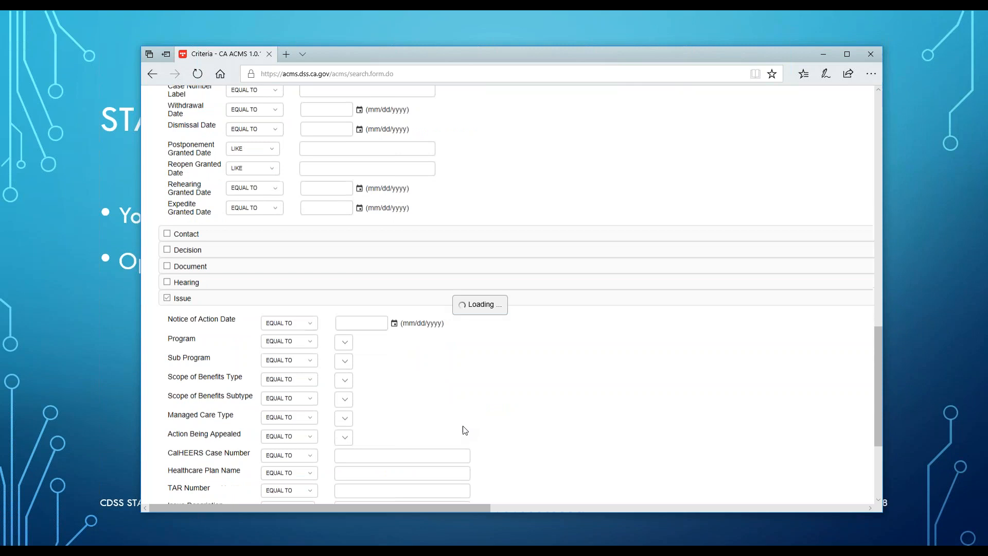
scroll(465, 430, "down", 2)
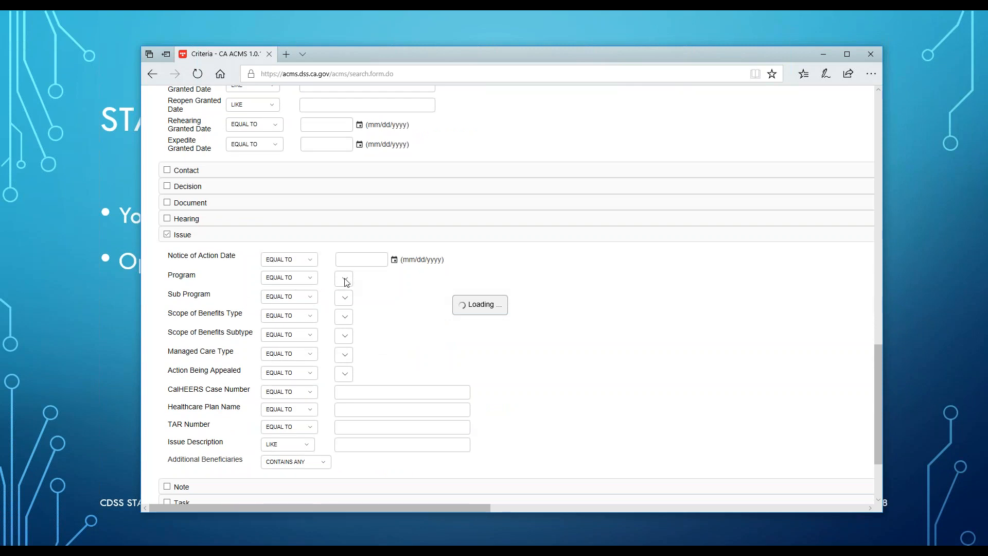
left_click(490, 282)
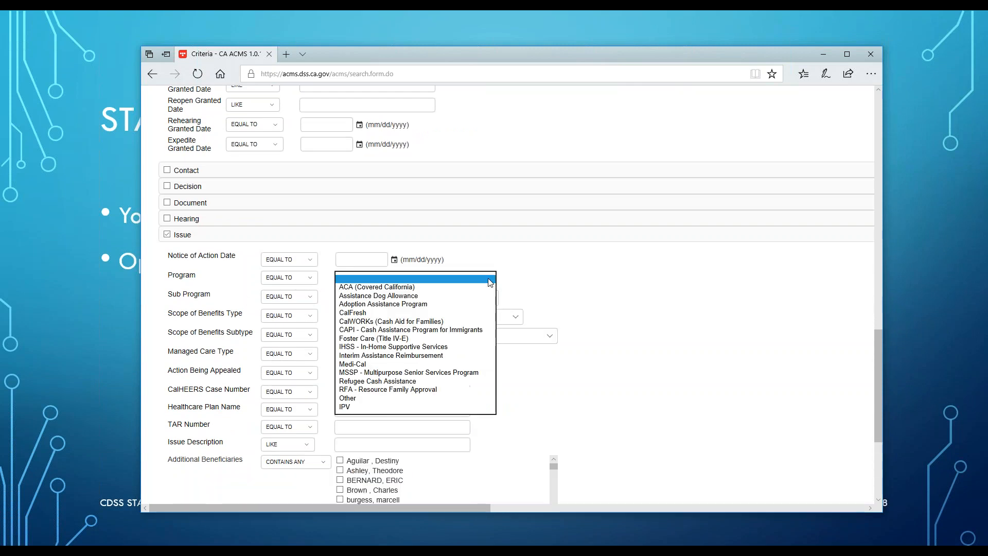
left_click(354, 314)
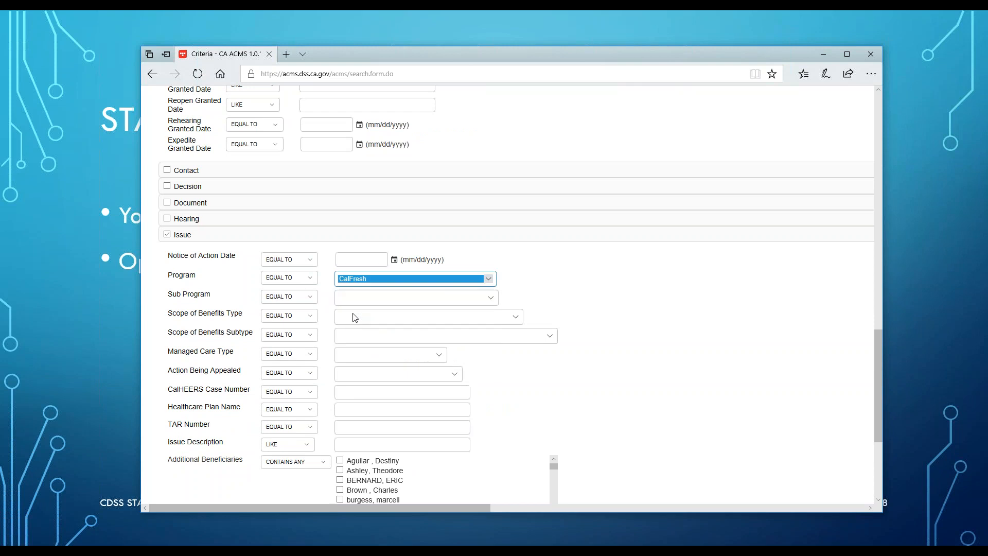
- Run the CalFresh appeal search and look through the matching appeals
scroll(489, 394, "down", 3)
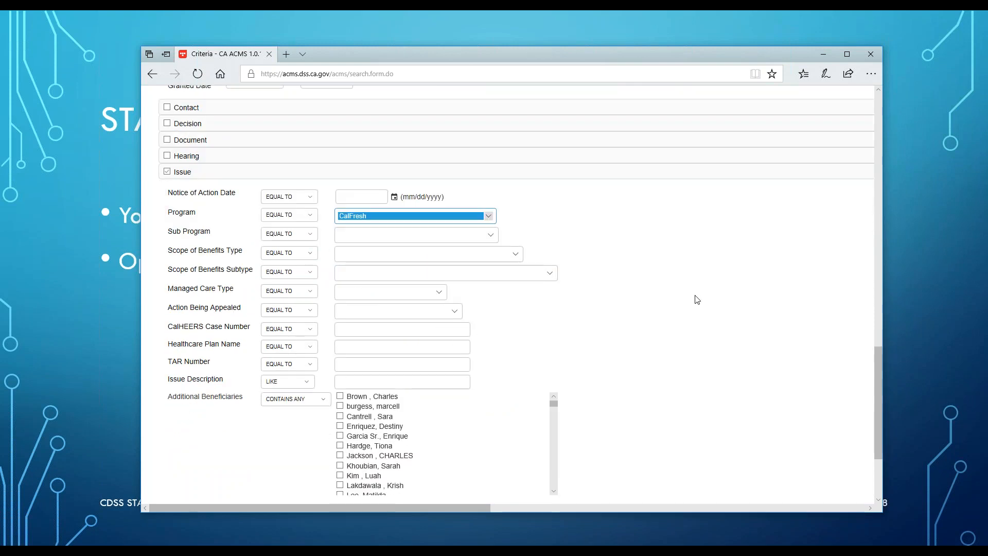
scroll(698, 298, "down", 3)
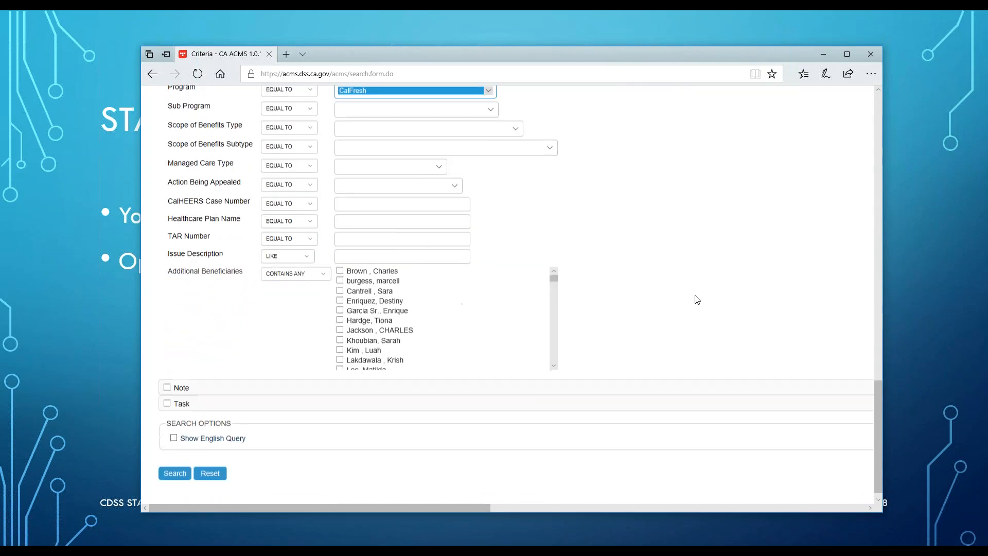
left_click(180, 476)
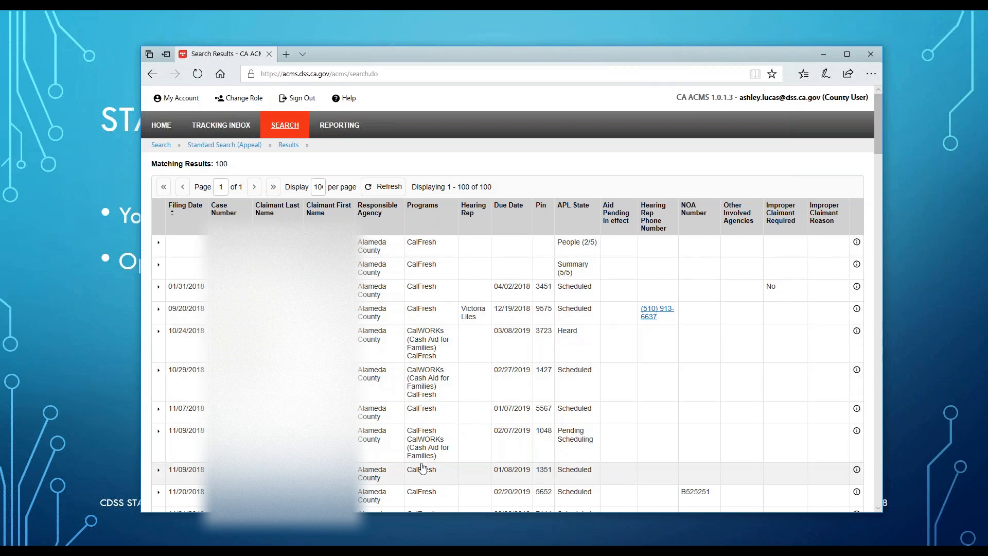
scroll(422, 468, "down", 2)
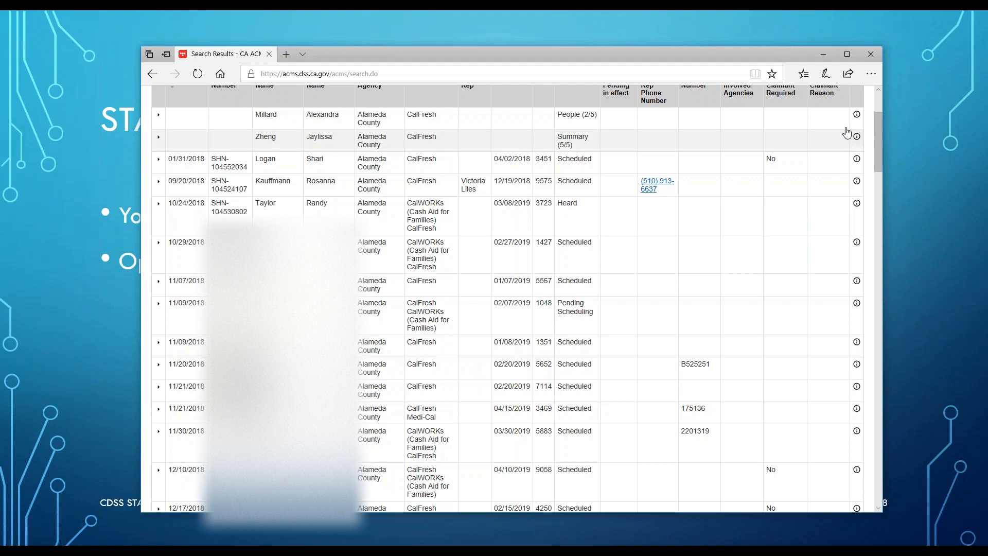
left_click_drag(878, 128, 878, 101)
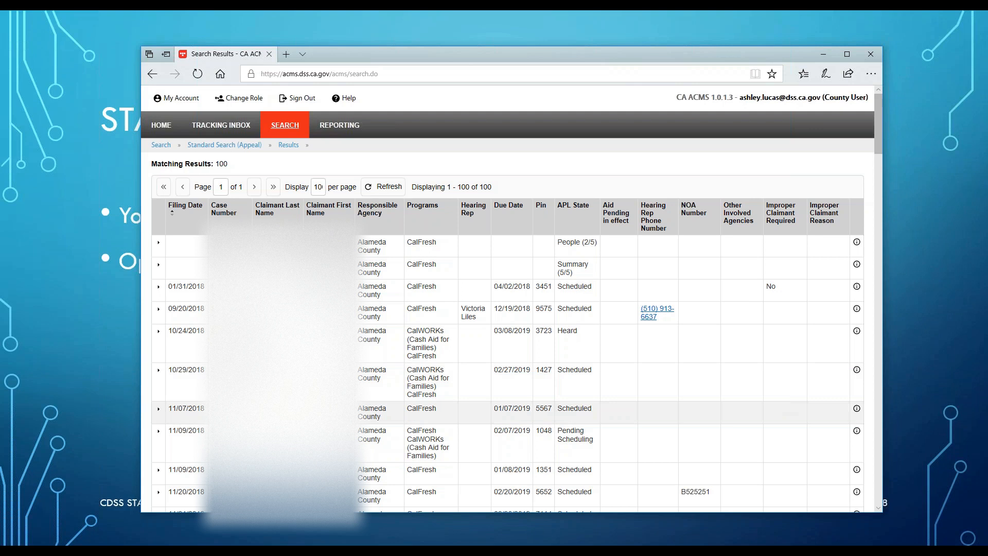
- Return to the Standard Search (Appeal) criteria, reset them all, and include the Decision criteria
left_click(202, 145)
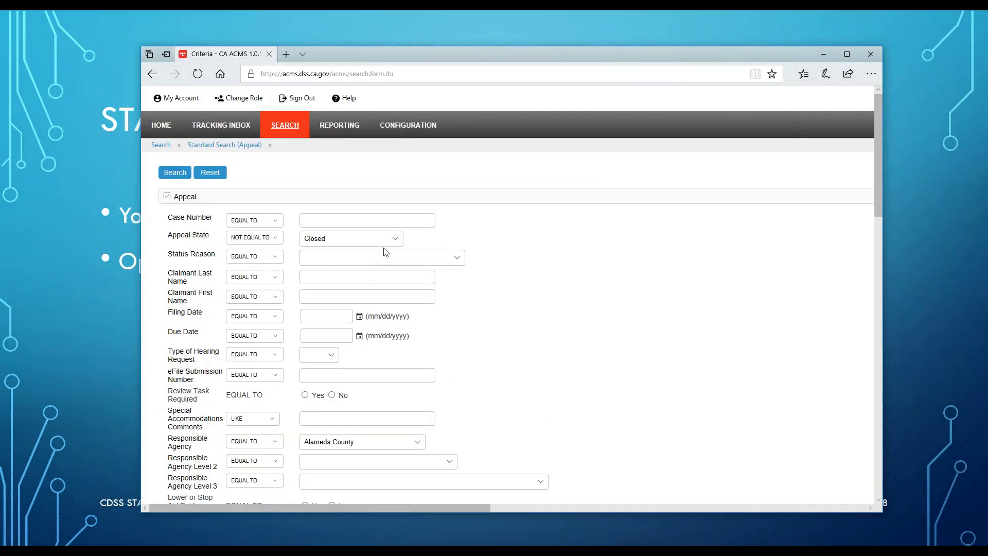
left_click(206, 176)
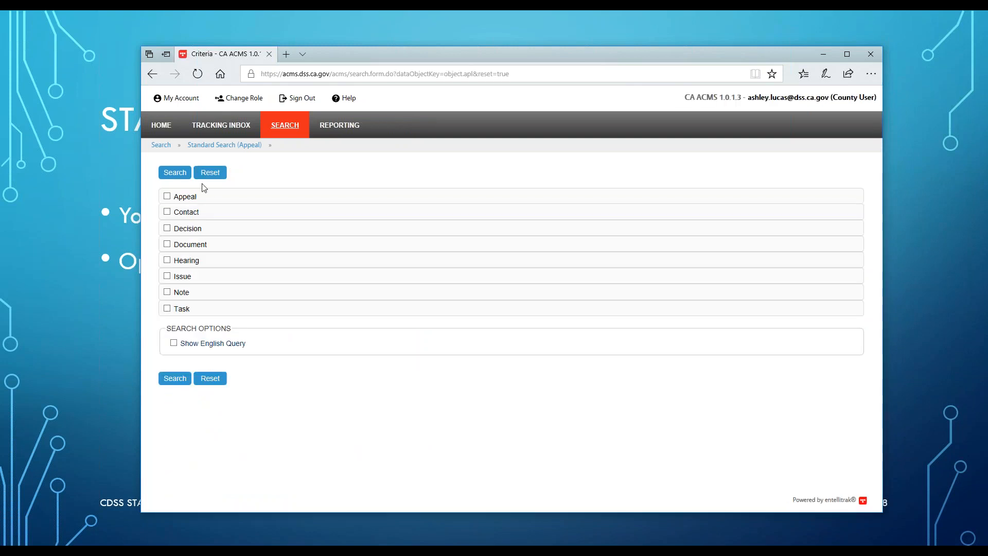
left_click(167, 229)
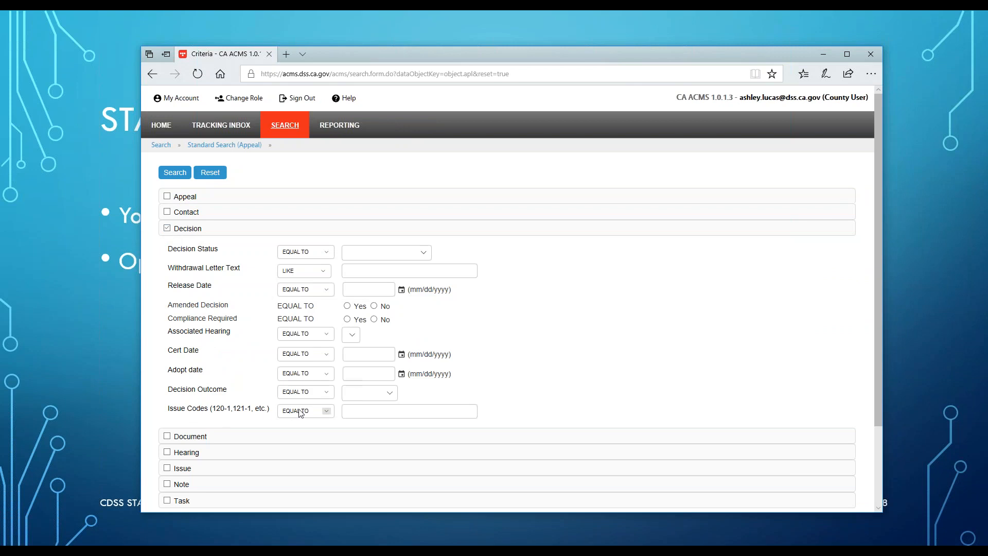
- Set the decision's Issue Codes criterion to LIKE 120-1 and run the search
left_click(327, 411)
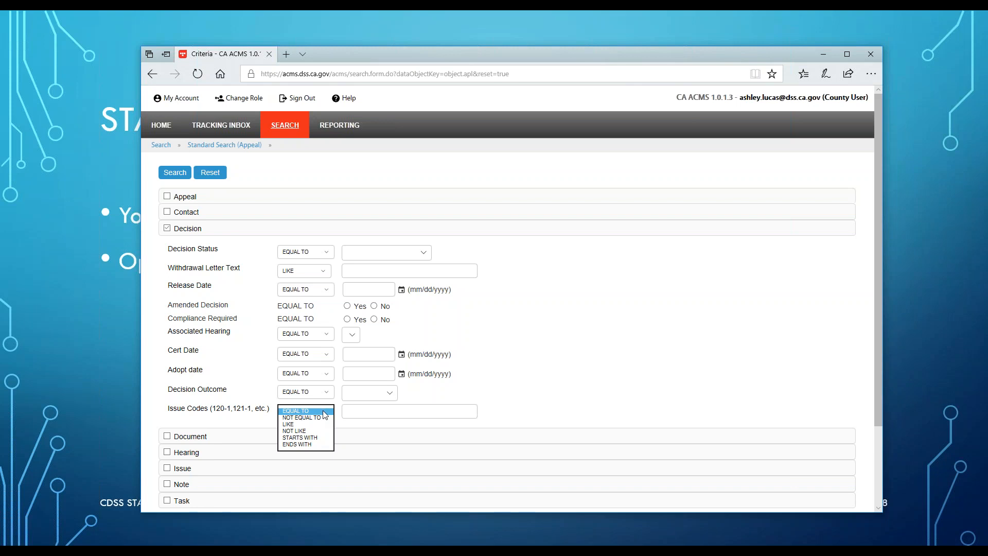
left_click(330, 425)
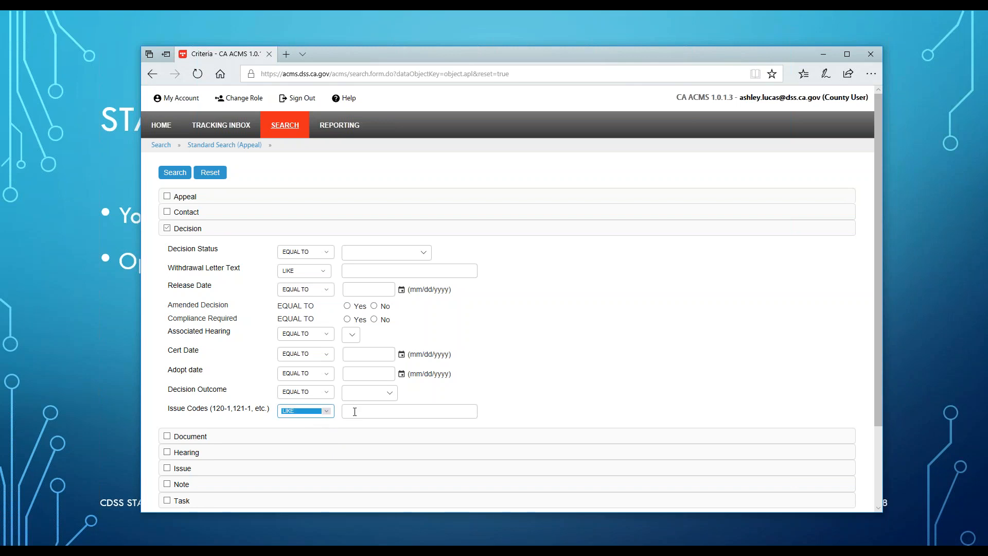
left_click(355, 412)
left_click(176, 174)
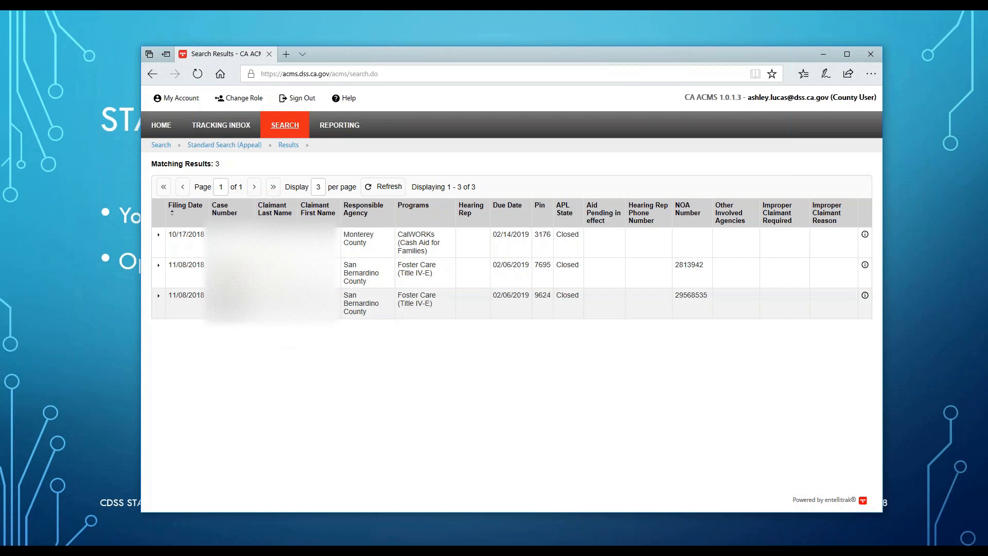
- View the last San Bernardino County appeal in the results, and return to the Standard Search for appeals
left_click(309, 304)
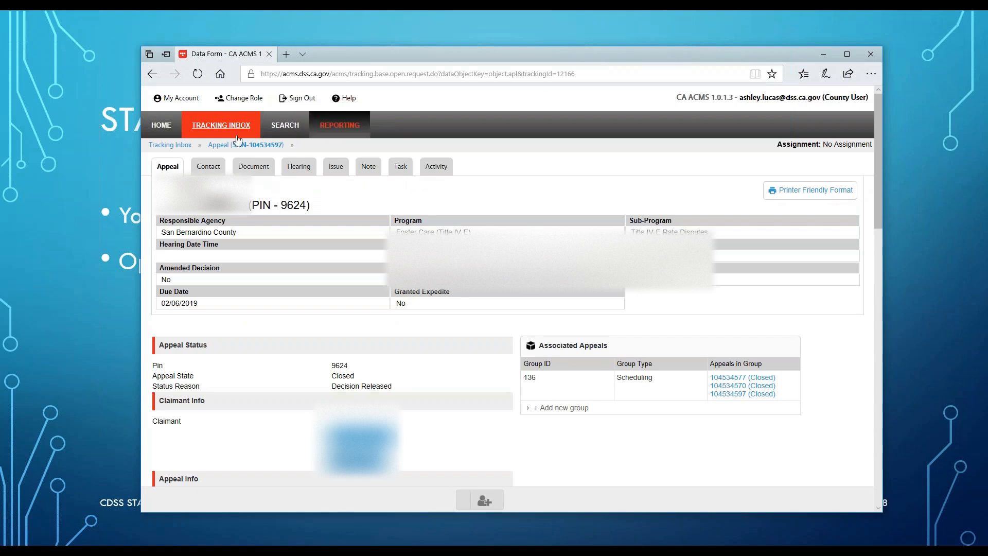
mouse_move(222, 125)
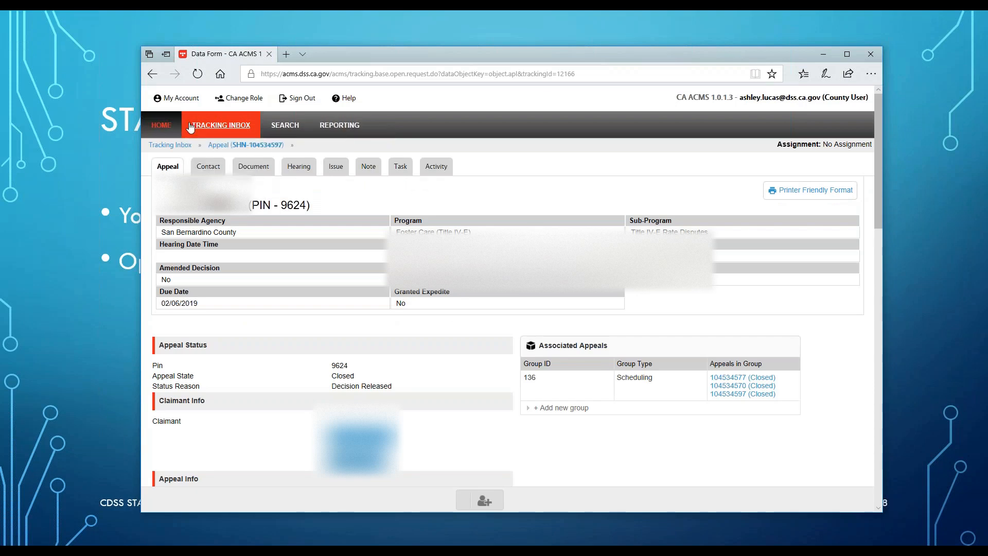
left_click(286, 126)
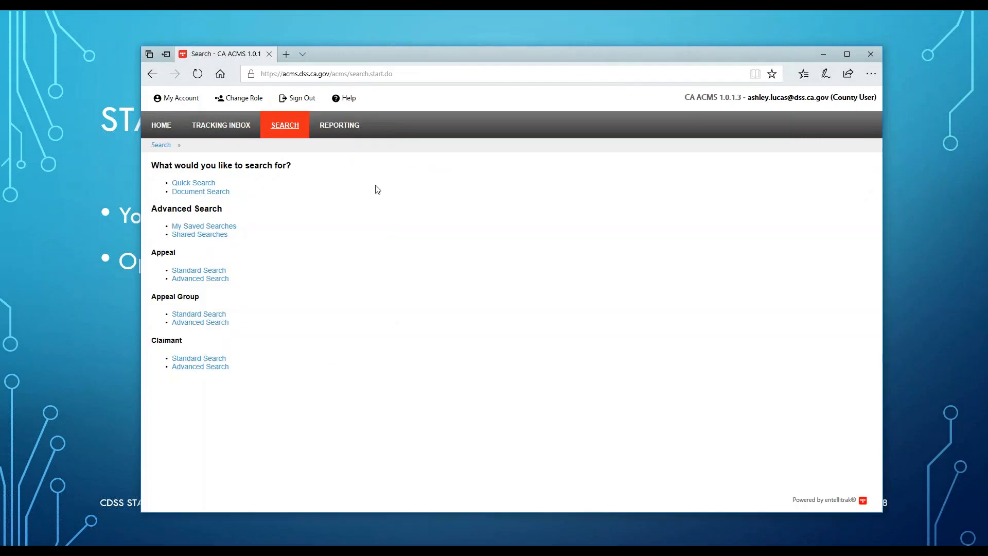
mouse_move(294, 134)
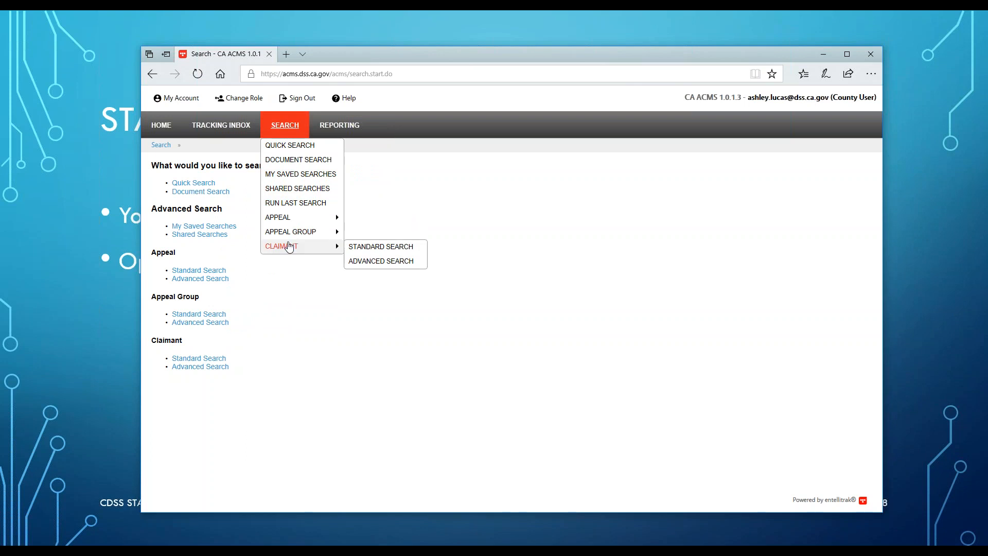
mouse_move(290, 224)
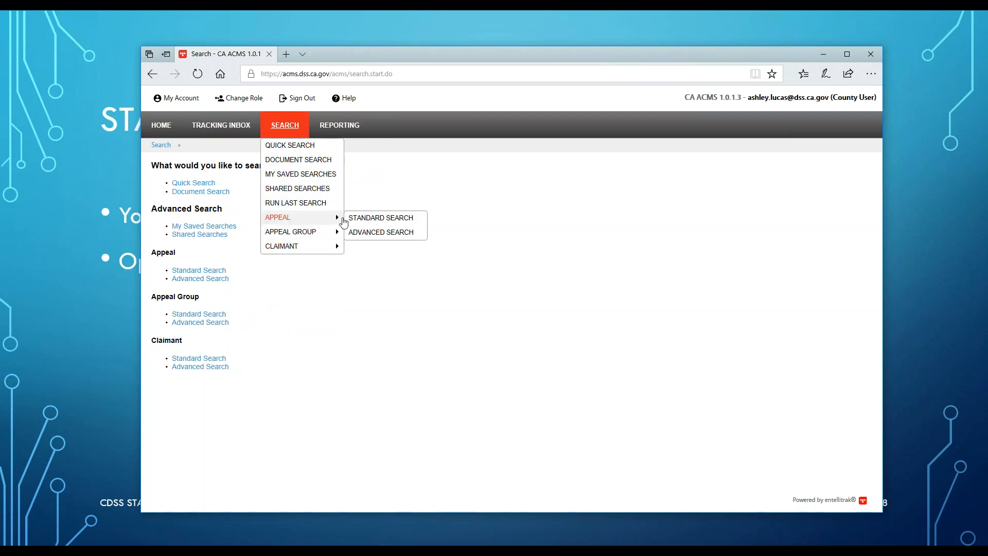
left_click(355, 219)
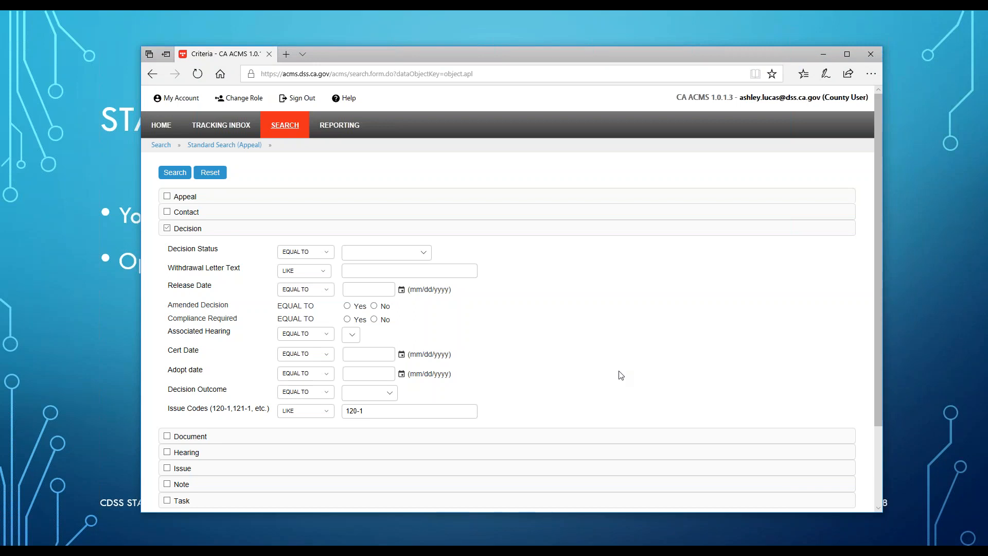
- Replace the Decision criteria with the Appeal criteria and set the Filing Date operator to BETWEEN
left_click(167, 229)
left_click(167, 197)
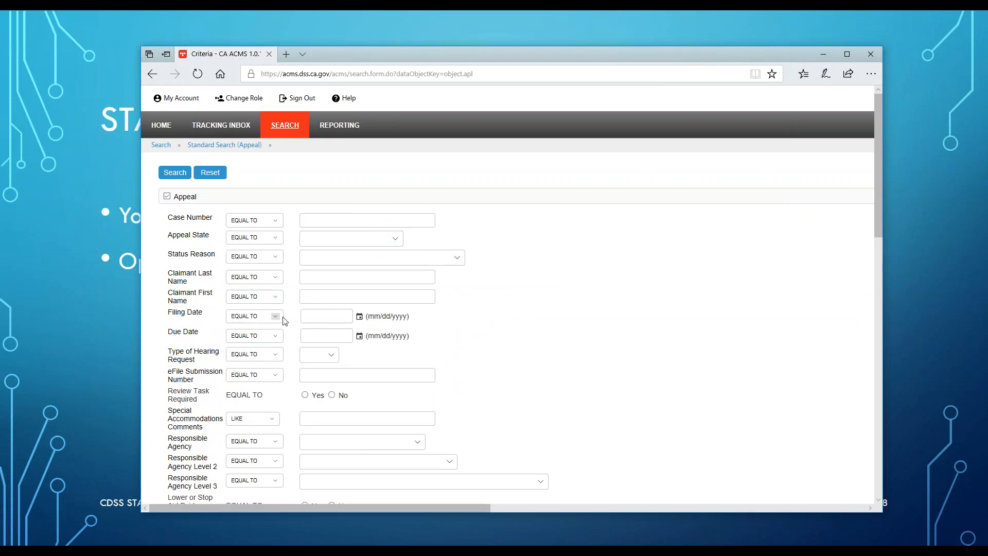
left_click(275, 317)
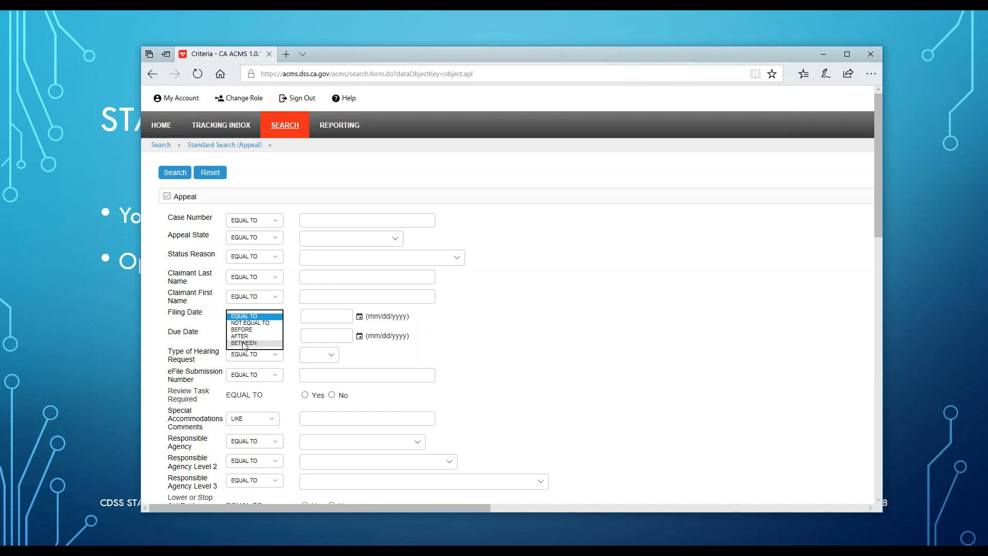
left_click(244, 343)
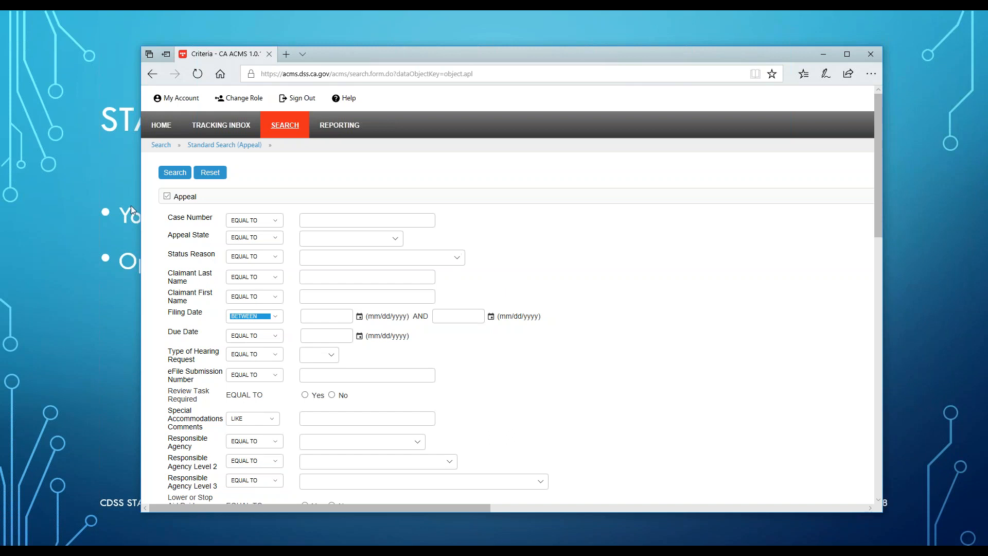
- Add the Decision criteria to the appeal search with Issue Codes set to 1500, and run the search
scroll(371, 338, "down", 8)
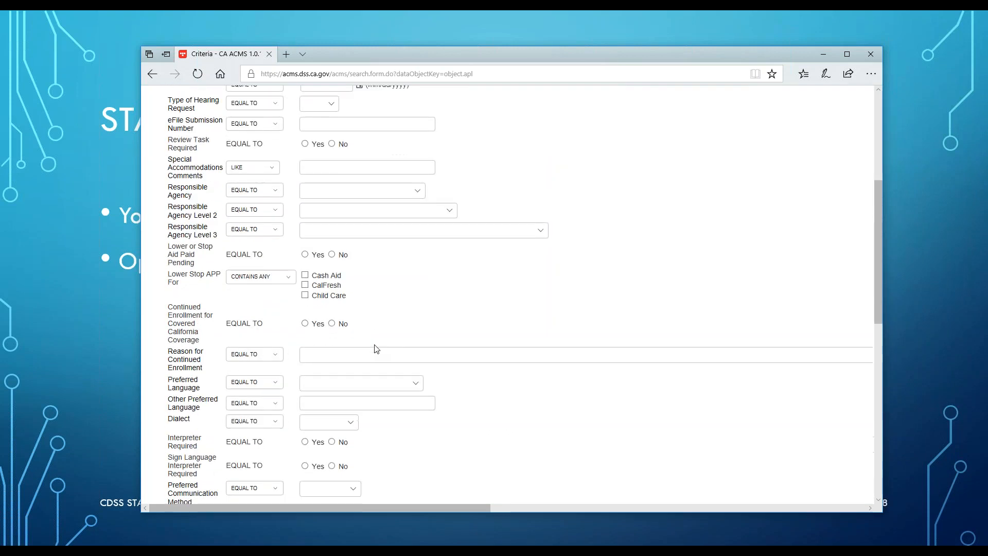
scroll(377, 348, "down", 7)
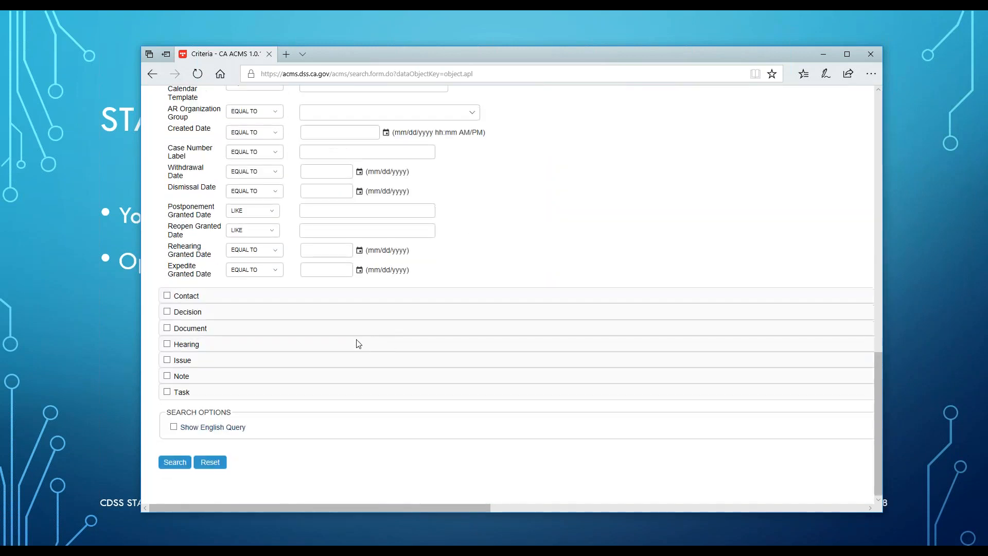
left_click(167, 312)
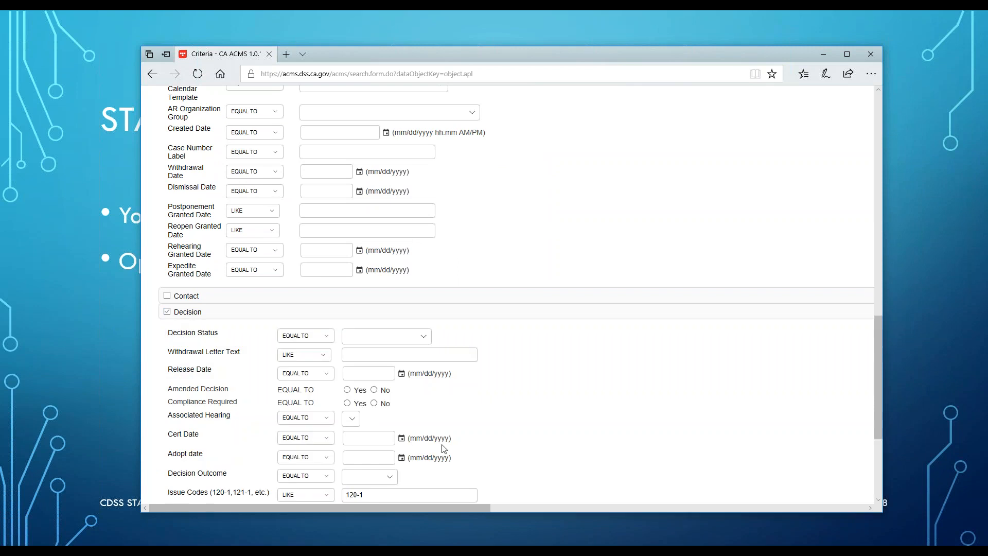
scroll(444, 447, "down", 3)
left_click_drag(374, 372, 324, 369)
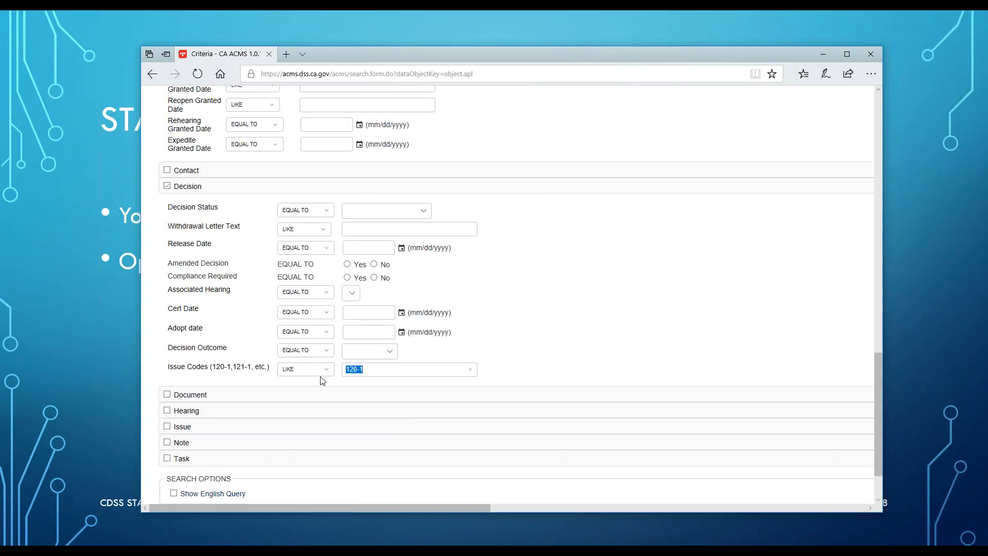
type("1500")
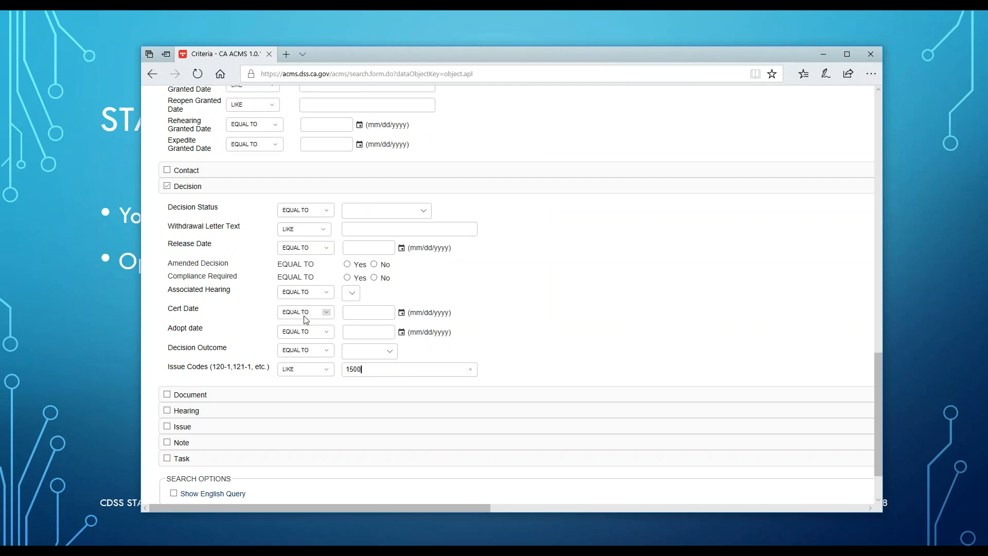
scroll(294, 305, "up", 10)
scroll(294, 304, "up", 10)
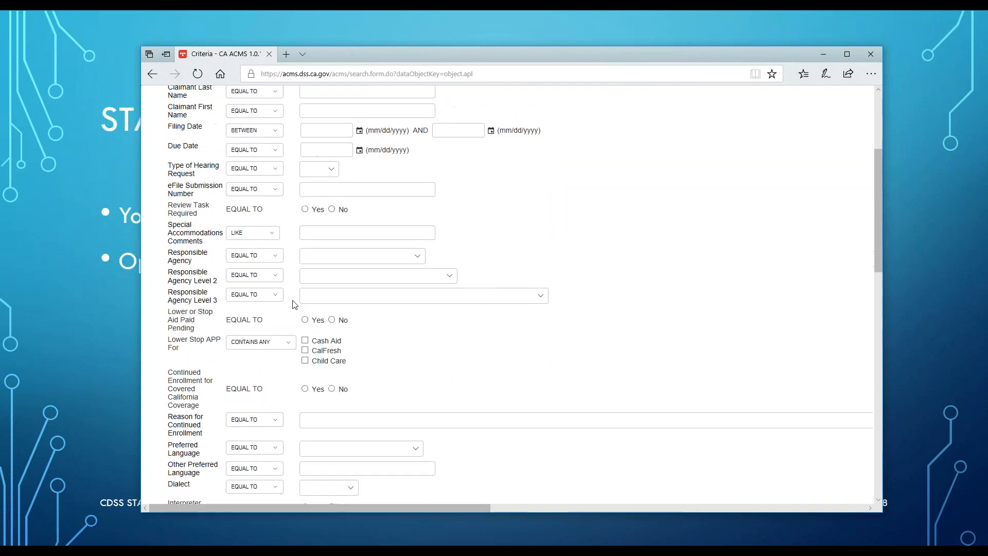
left_click(171, 175)
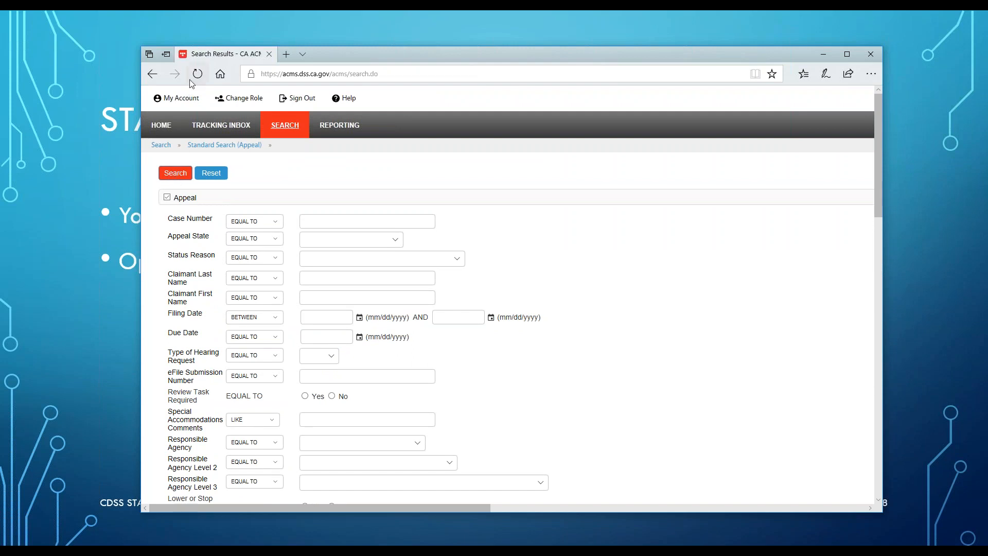
- Browse the appeals matching issue code 1500, and return to the Standard Search (Appeal) criteria
scroll(510, 319, "down", 7)
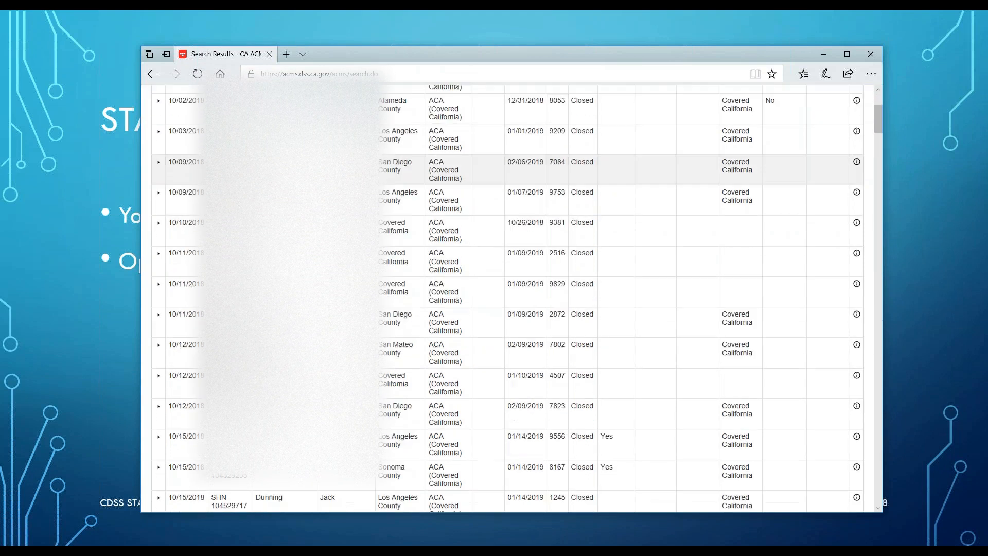
scroll(436, 329, "down", 3)
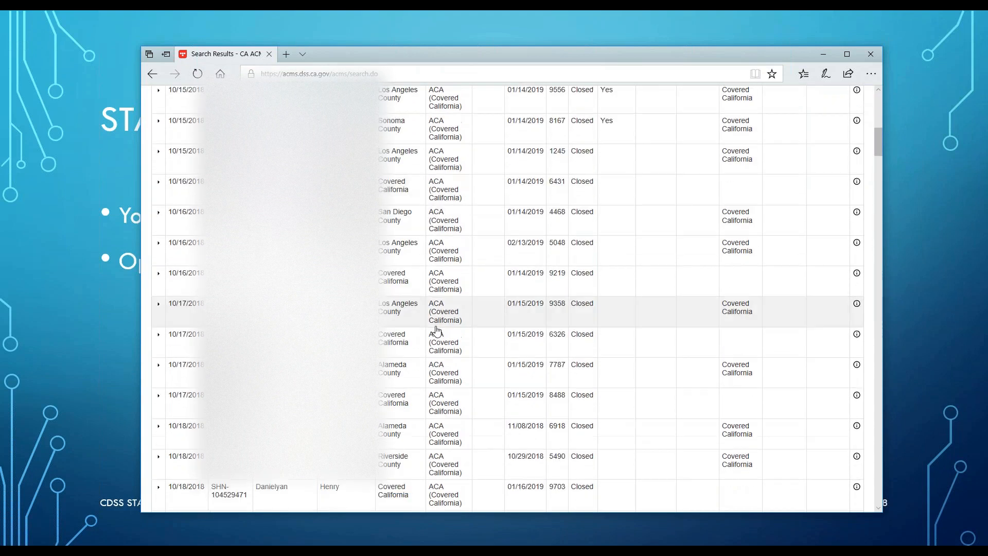
scroll(437, 330, "down", 7)
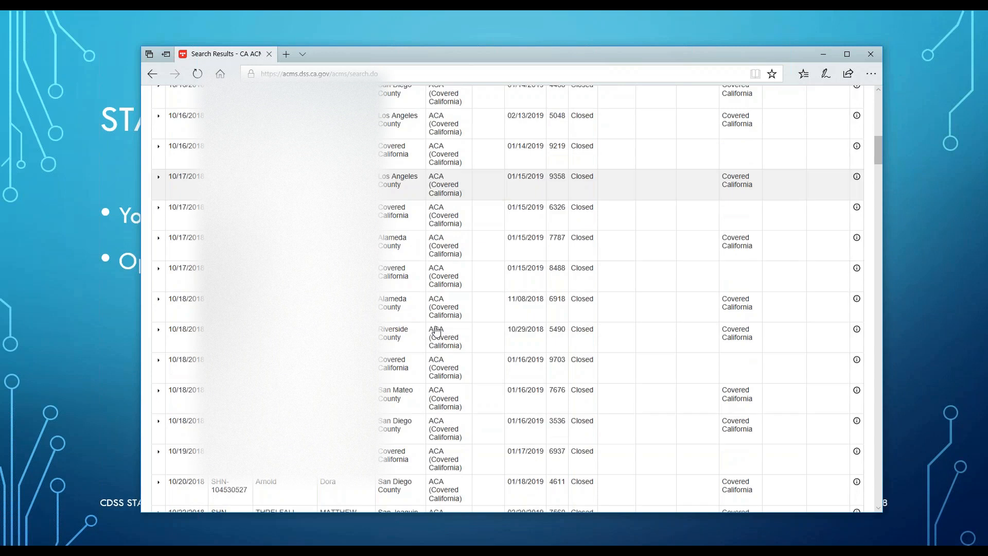
scroll(434, 331, "up", 13)
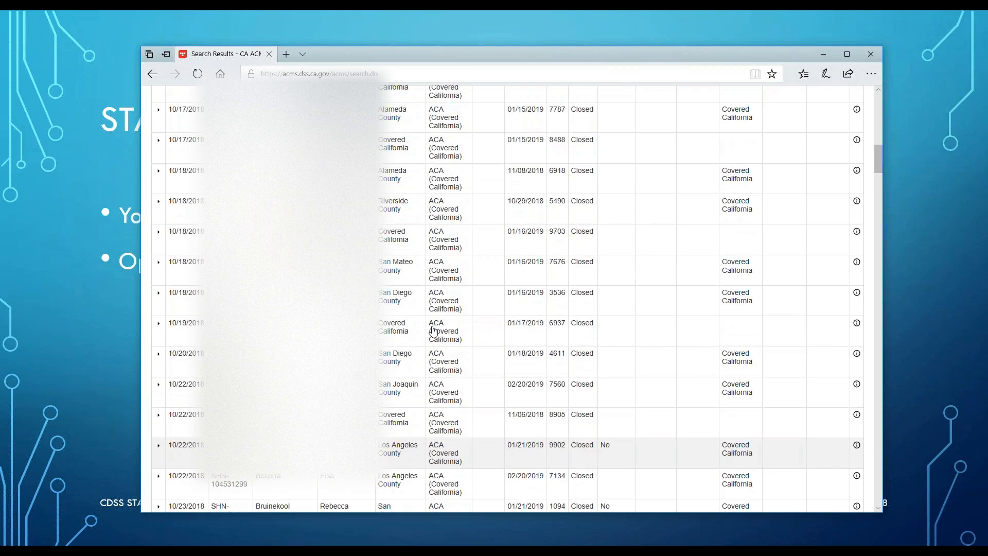
scroll(523, 363, "up", 4)
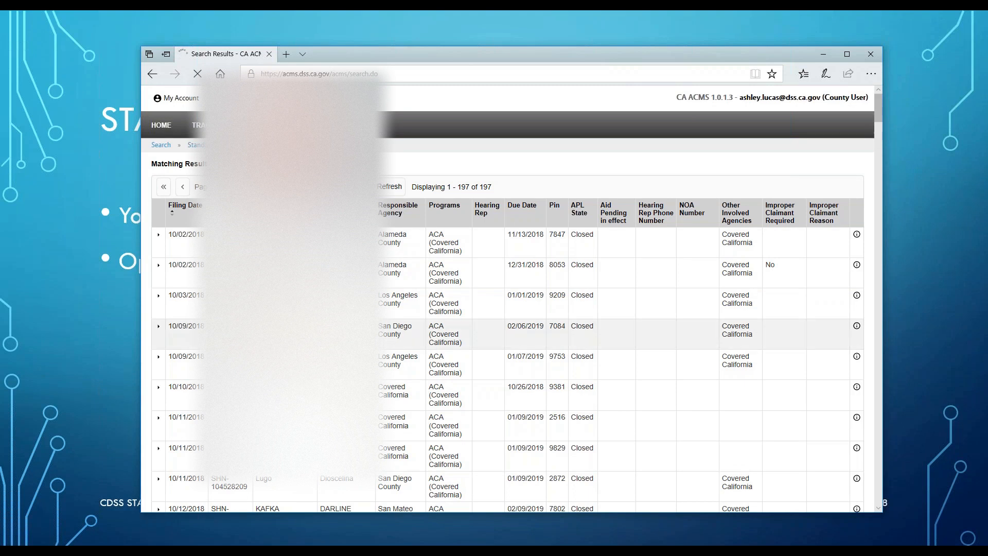
- Set the Responsible Agency criterion to Los Angeles County and run the search
scroll(440, 432, "down", 5)
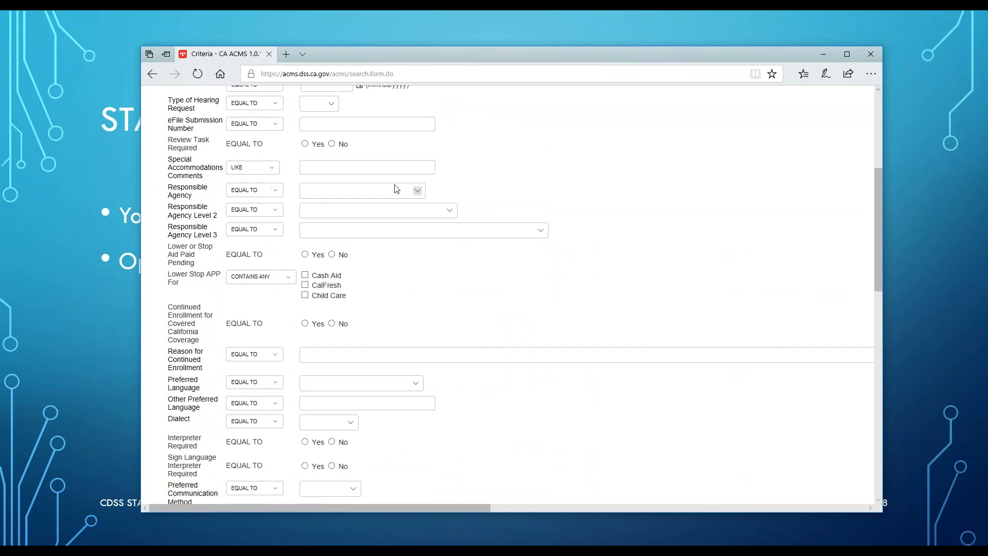
left_click(418, 192)
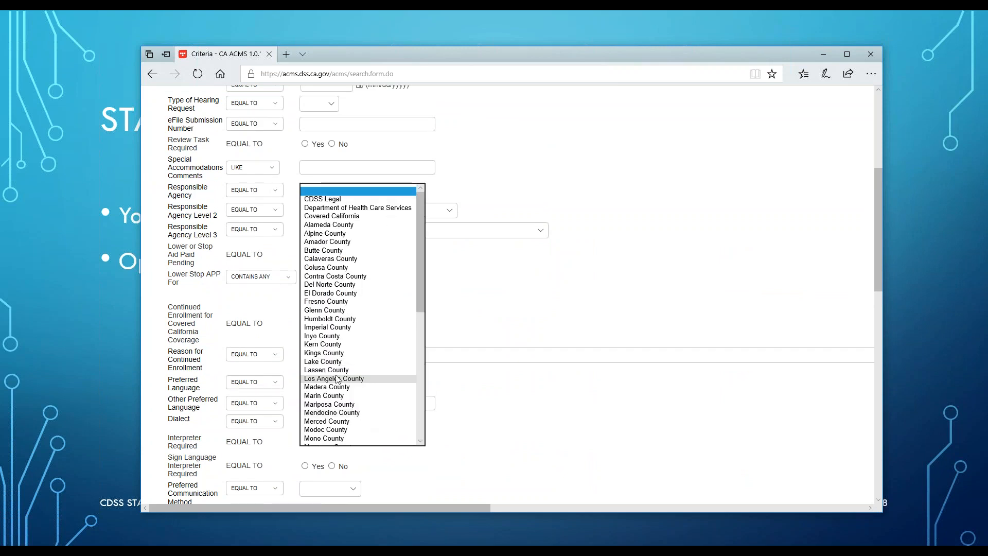
left_click(330, 379)
scroll(246, 146, "up", 5)
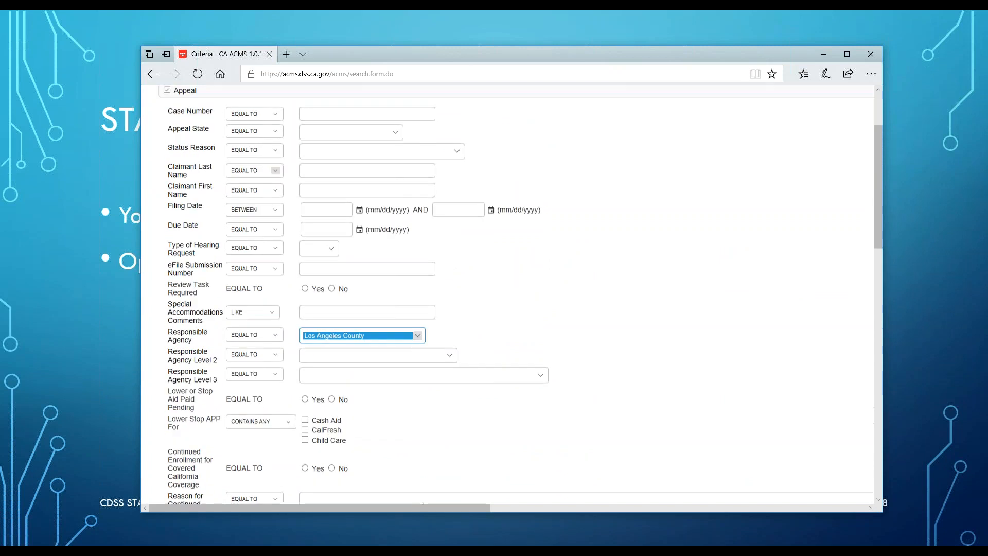
left_click(176, 174)
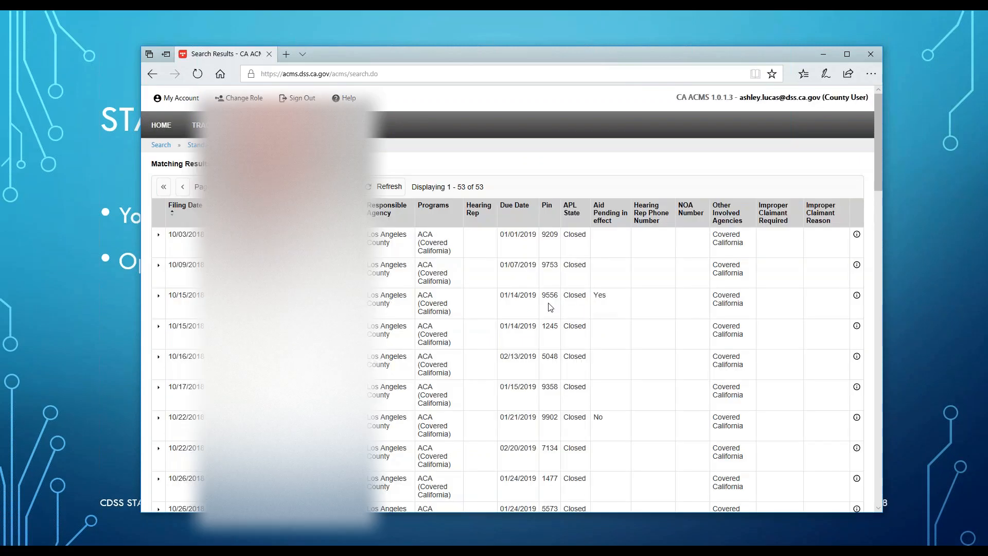
- Review the Los Angeles County results, and return to the Standard Search (Appeal) criteria
scroll(507, 363, "down", 1)
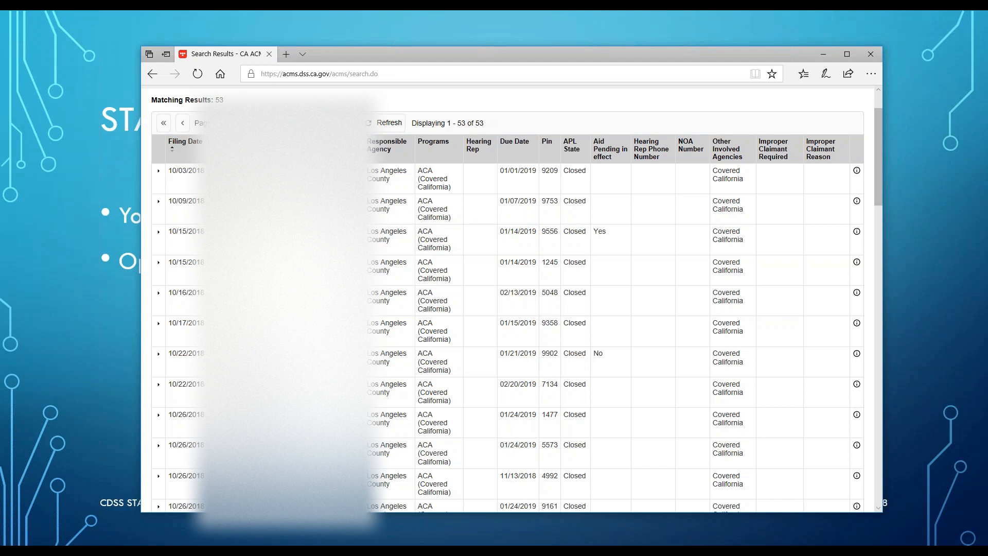
left_click_drag(878, 193, 882, 168)
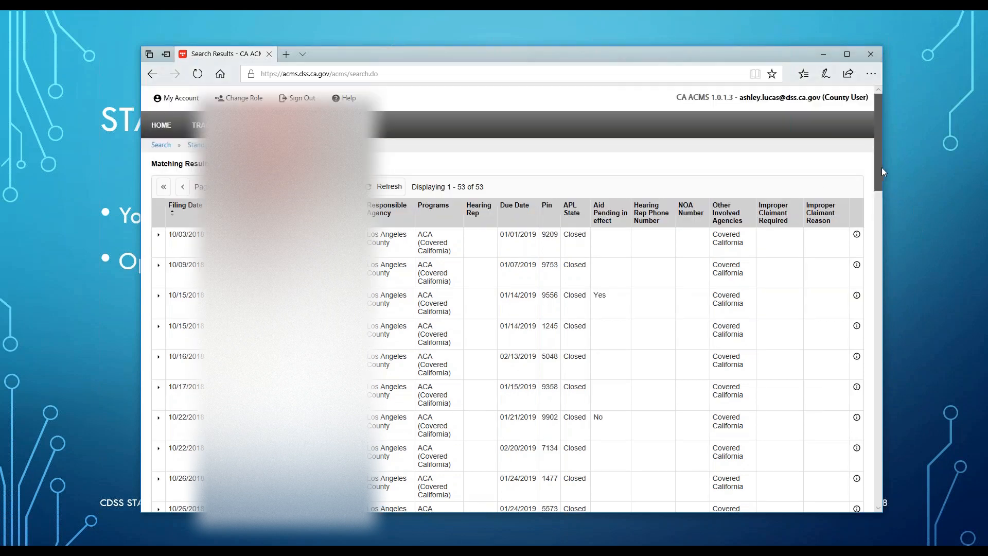
left_click(236, 150)
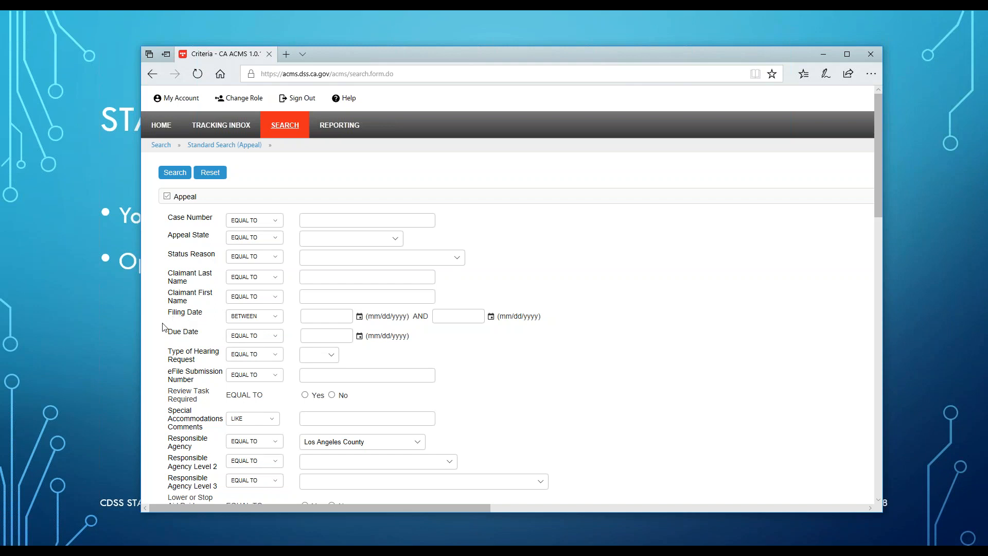
- Look through the fields available in the Appeal criteria down to the Decision section
scroll(163, 327, "down", 6)
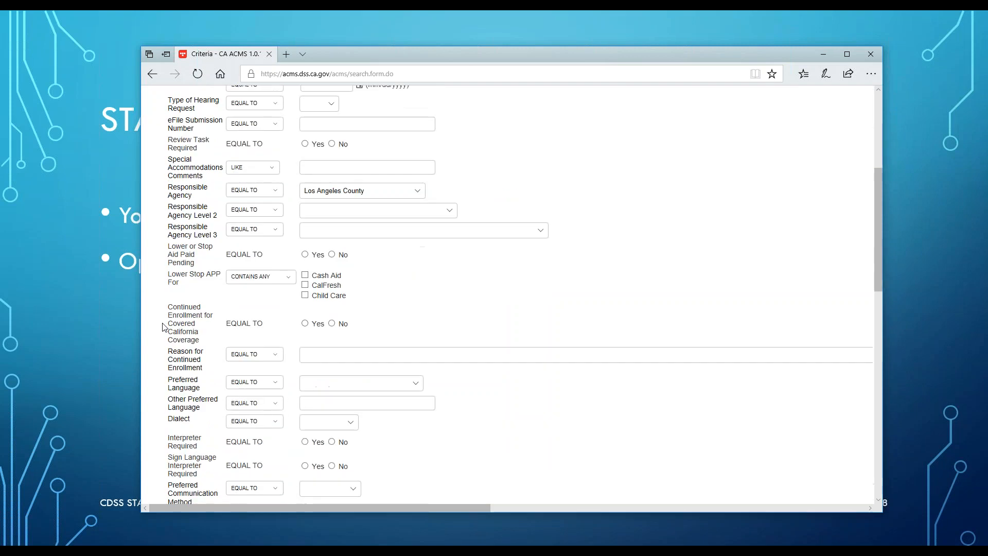
scroll(163, 327, "down", 3)
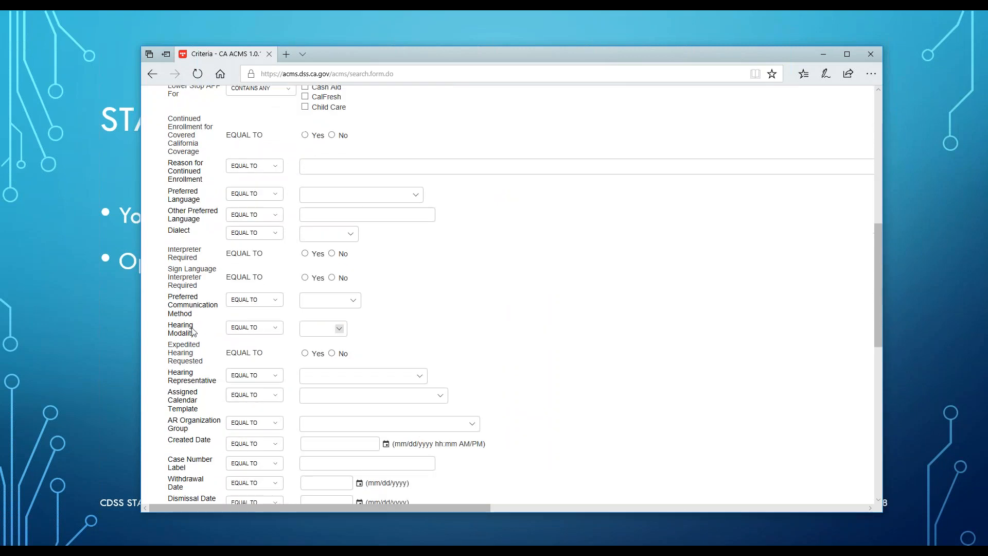
scroll(193, 377, "down", 4)
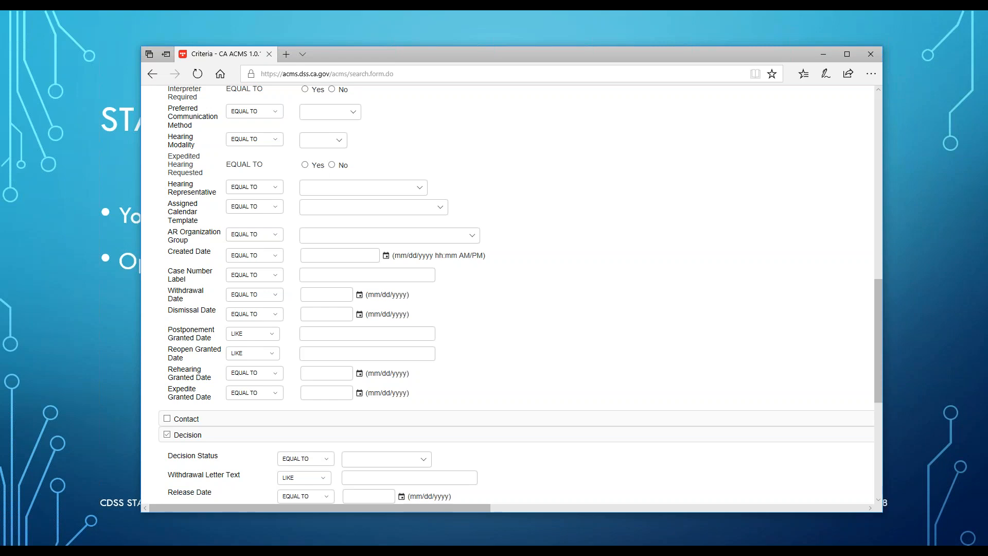
scroll(350, 191, "up", 5)
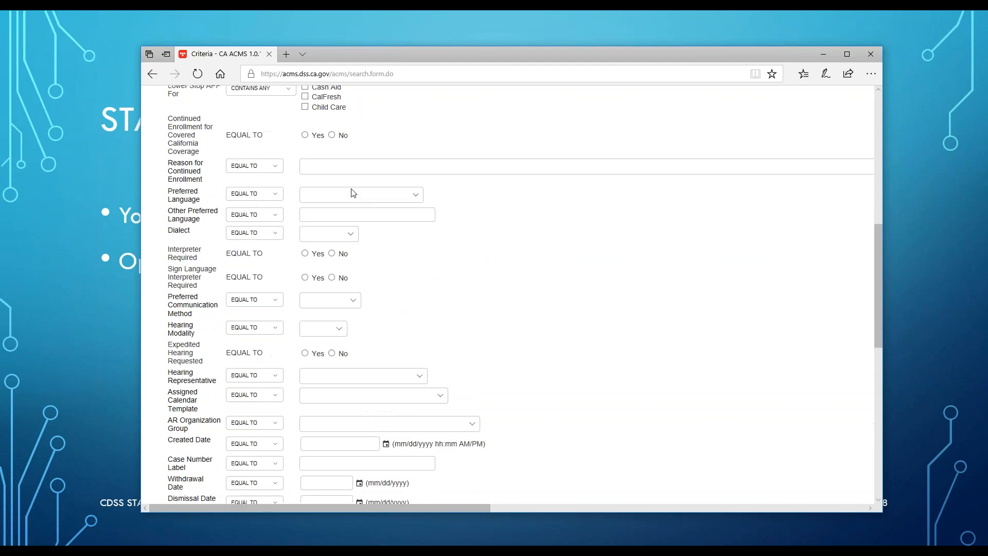
scroll(354, 191, "up", 7)
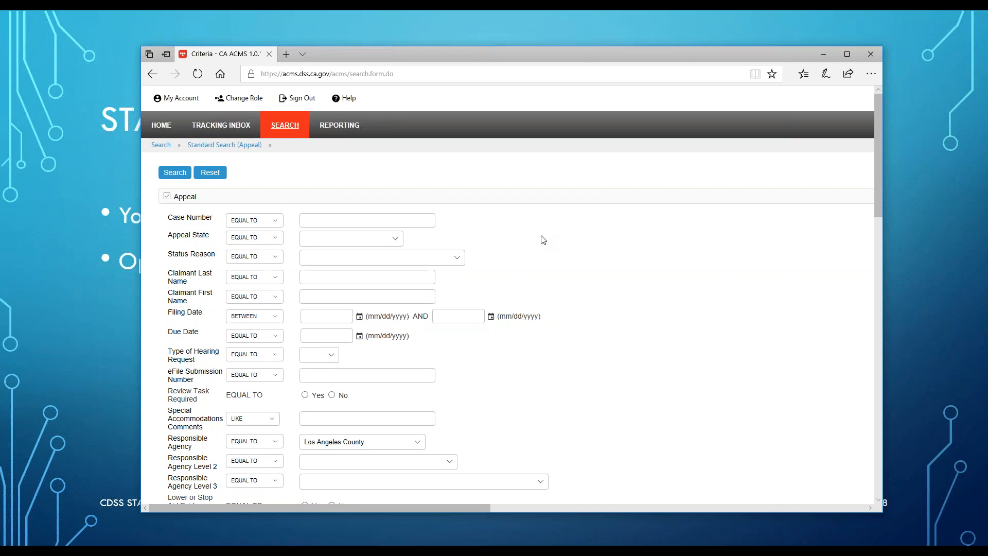
- Check the available Decision Status options, and leave only the Appeal criteria included in the search
left_click(167, 197)
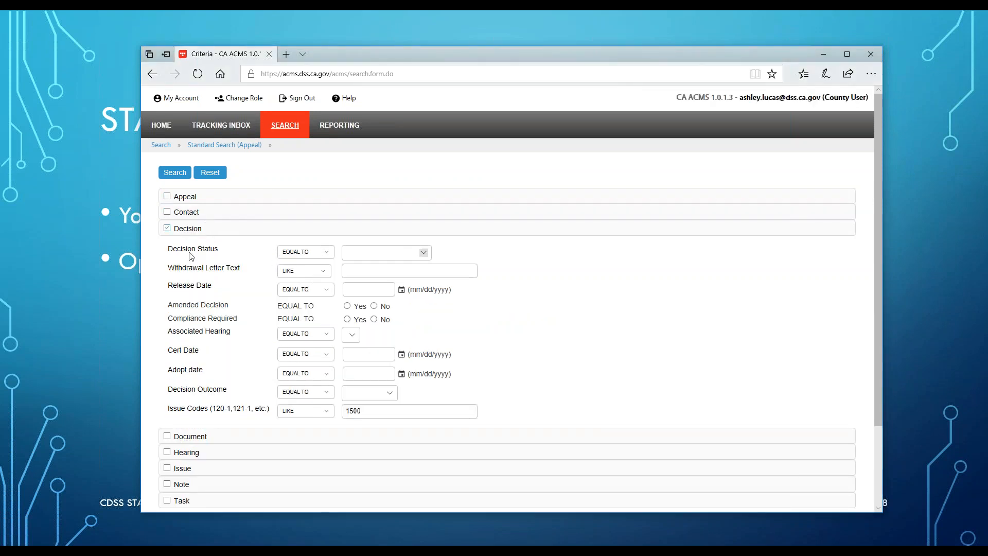
left_click(426, 255)
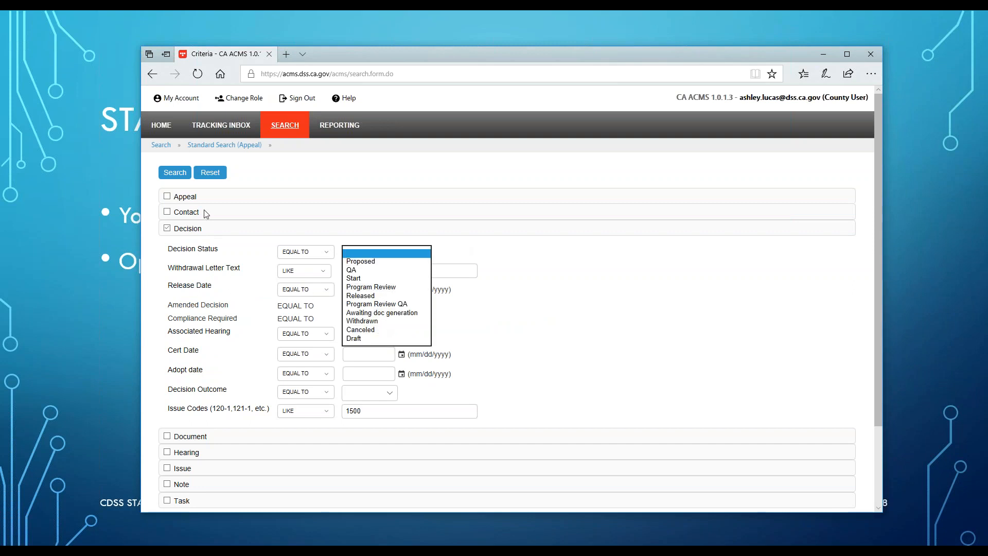
left_click(167, 229)
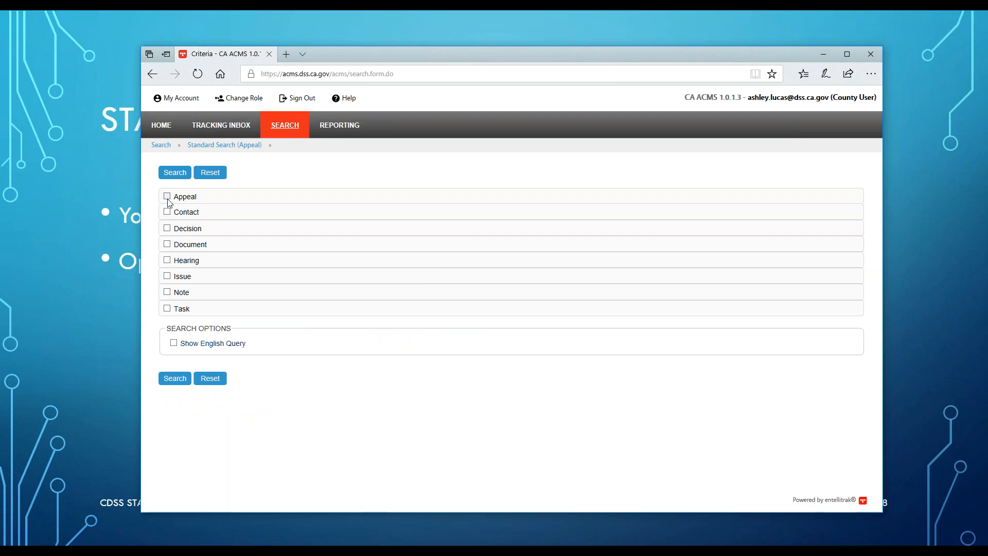
left_click(167, 197)
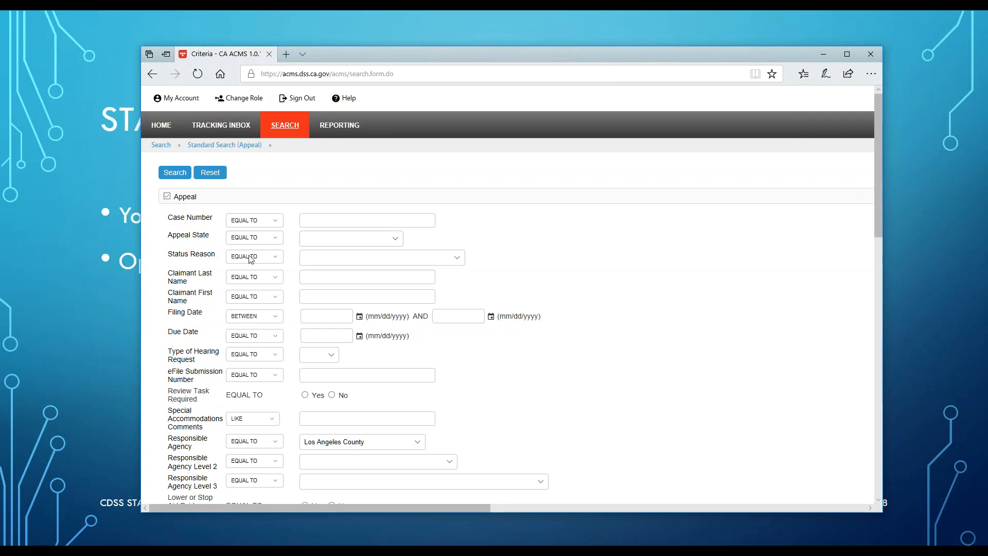
- Set the appeal's Status Reason to Dismissed - Non-Appearance and run the search
left_click(458, 258)
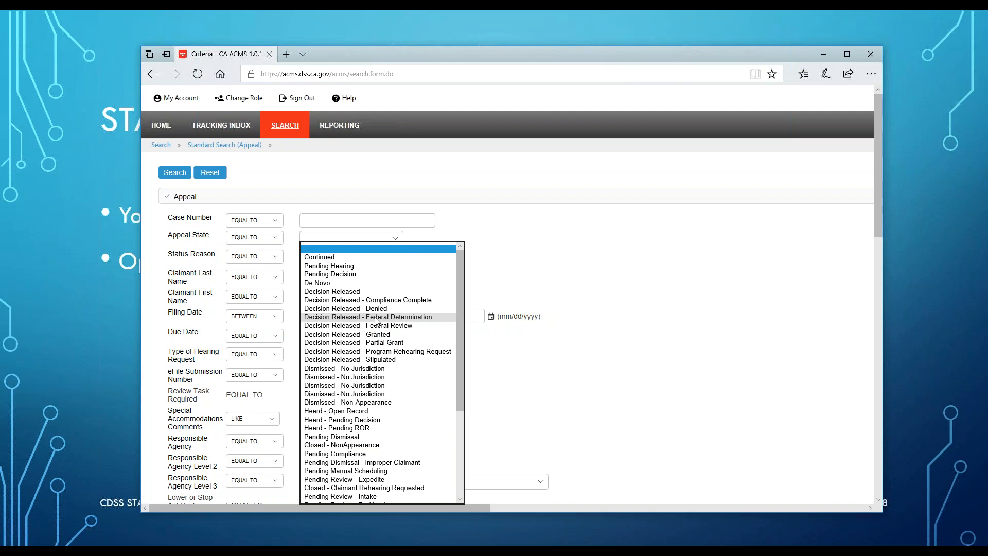
left_click_drag(460, 328, 457, 365)
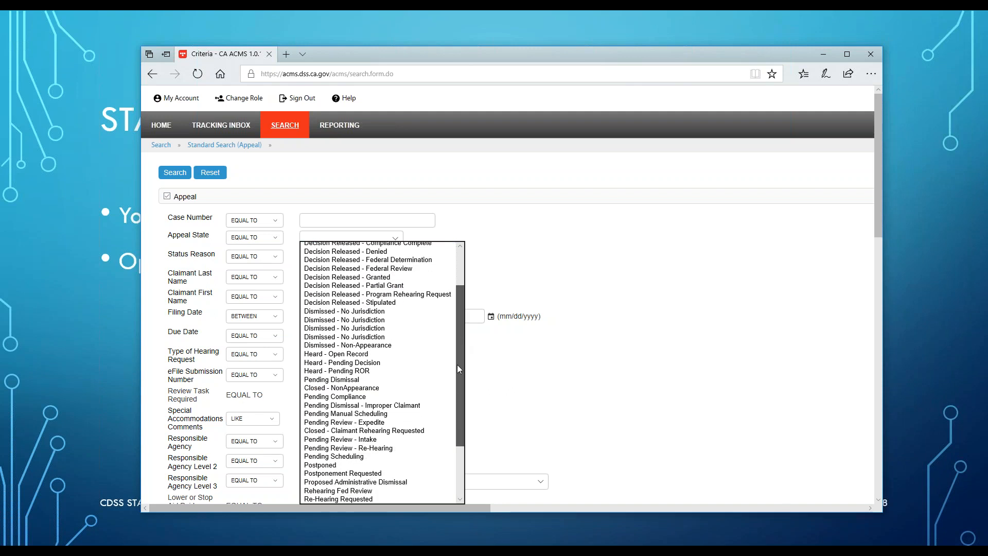
left_click(340, 344)
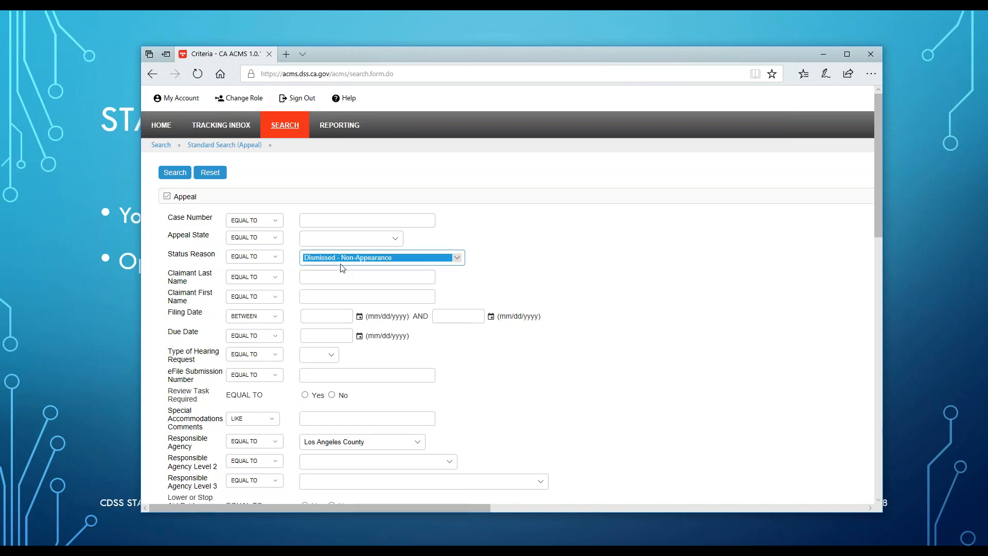
scroll(366, 359, "down", 5)
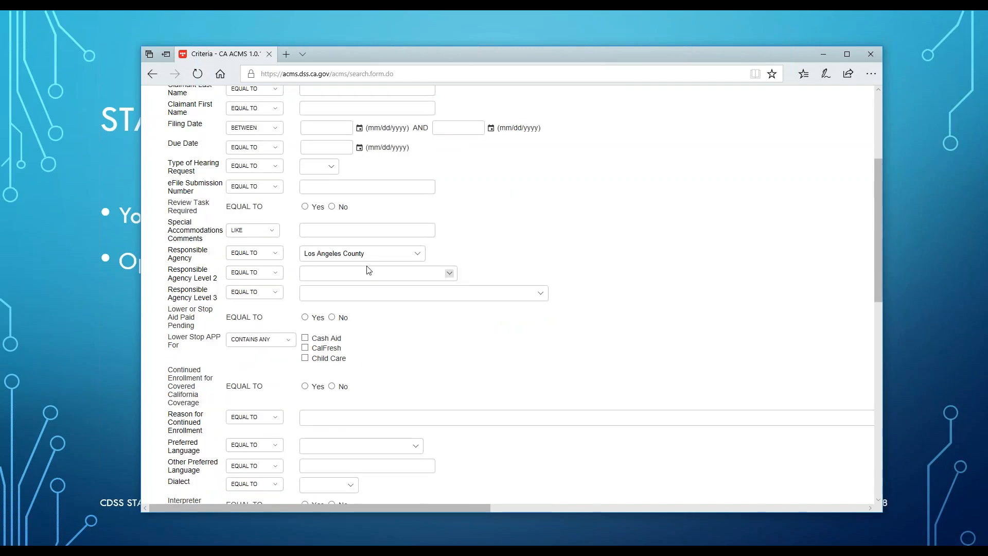
scroll(448, 271, "up", 5)
scroll(338, 271, "down", 10)
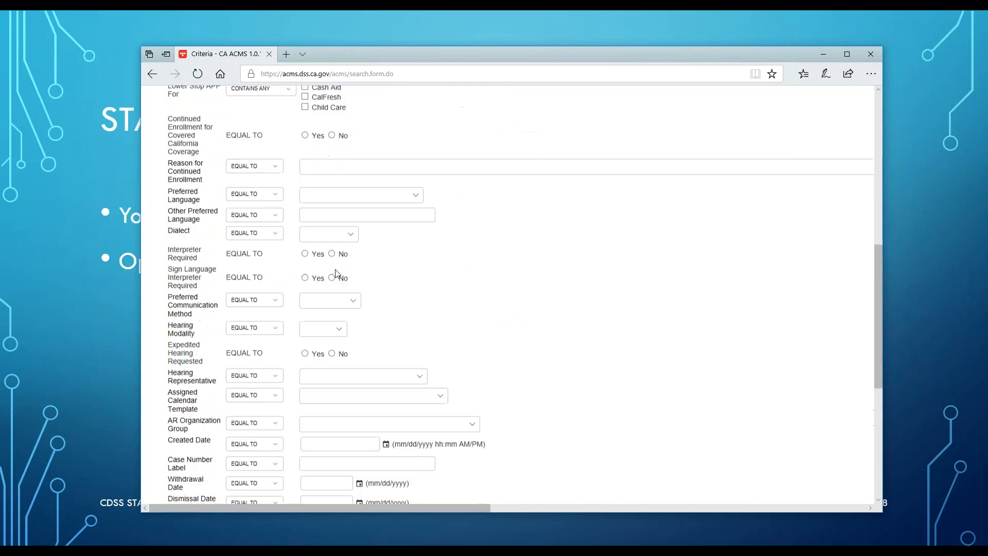
scroll(338, 272, "up", 10)
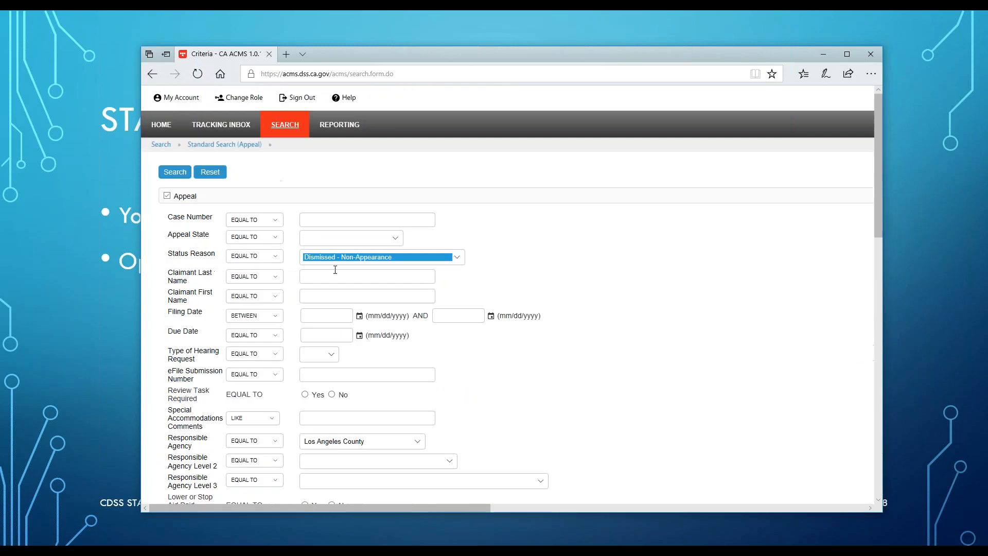
left_click(174, 173)
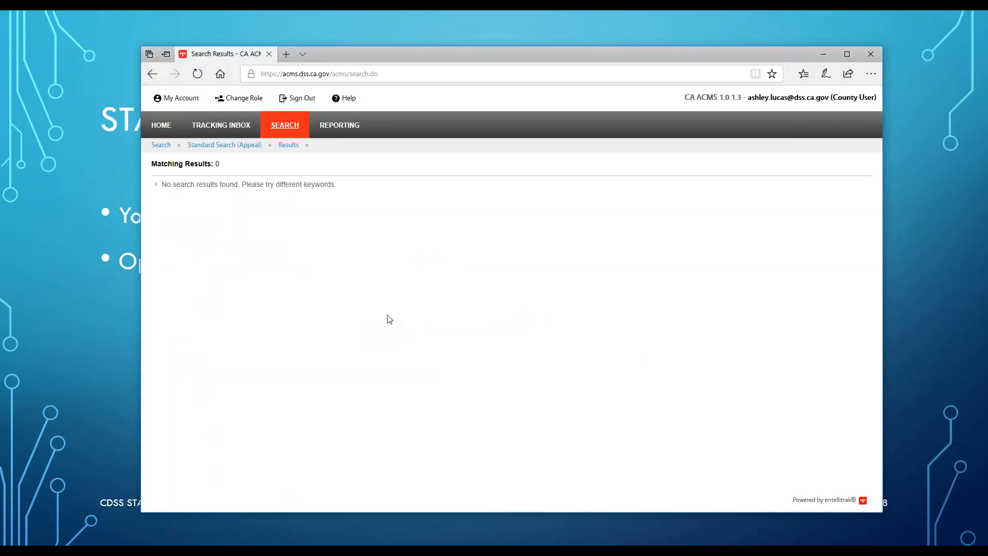
- Return to the Standard Search (Appeal) criteria, and check the Status Reason options and the available appeal search types
left_click(227, 151)
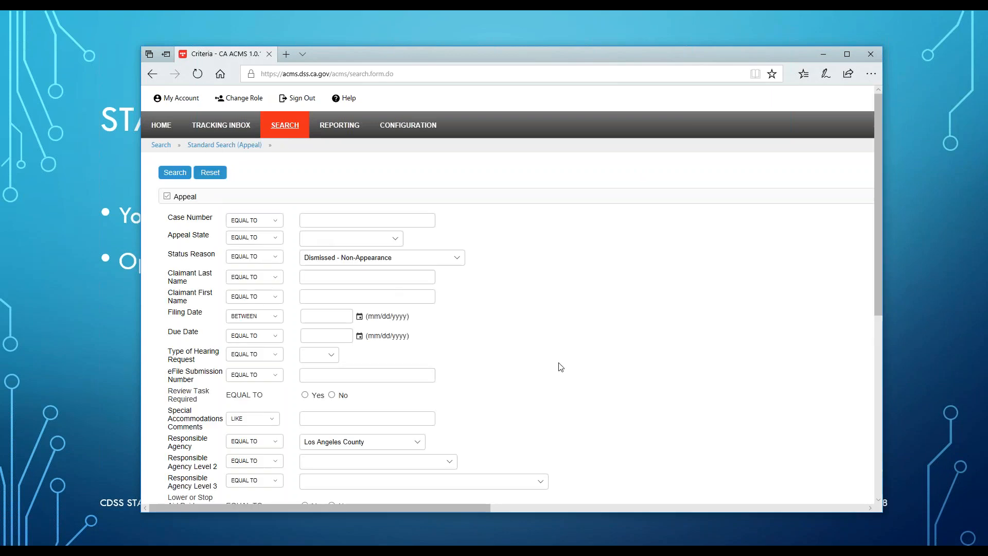
scroll(559, 366, "down", 1)
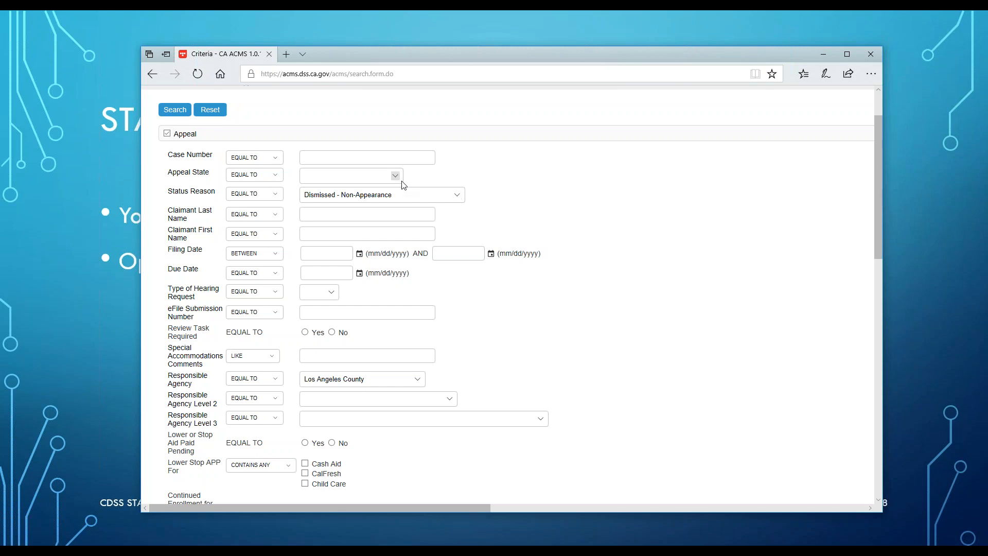
left_click(463, 196)
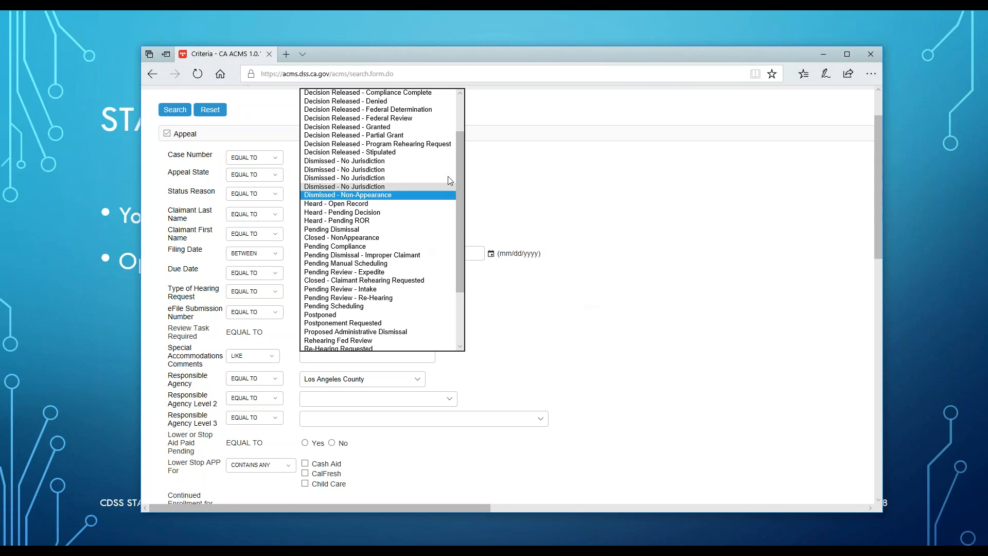
left_click(658, 204)
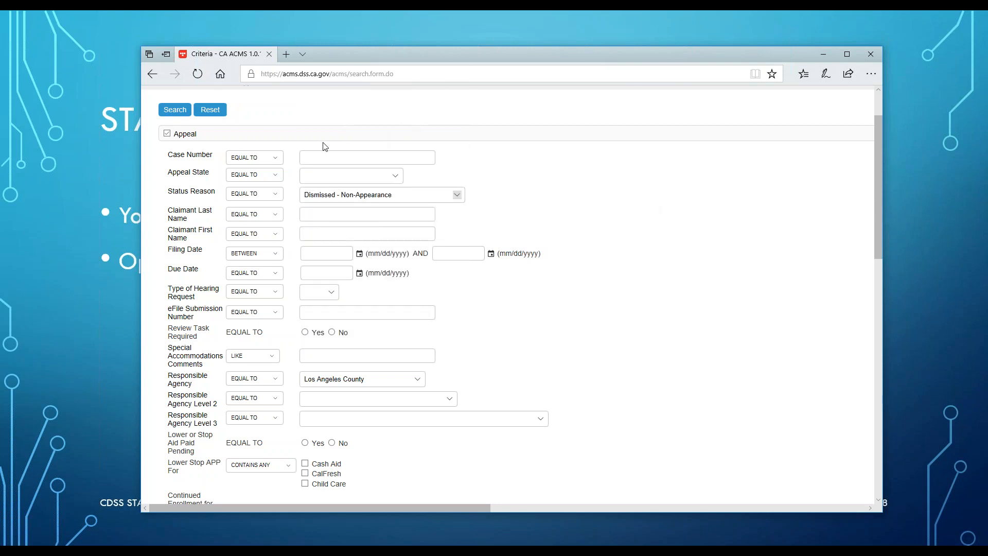
scroll(323, 146, "up", 2)
mouse_move(286, 127)
mouse_move(314, 218)
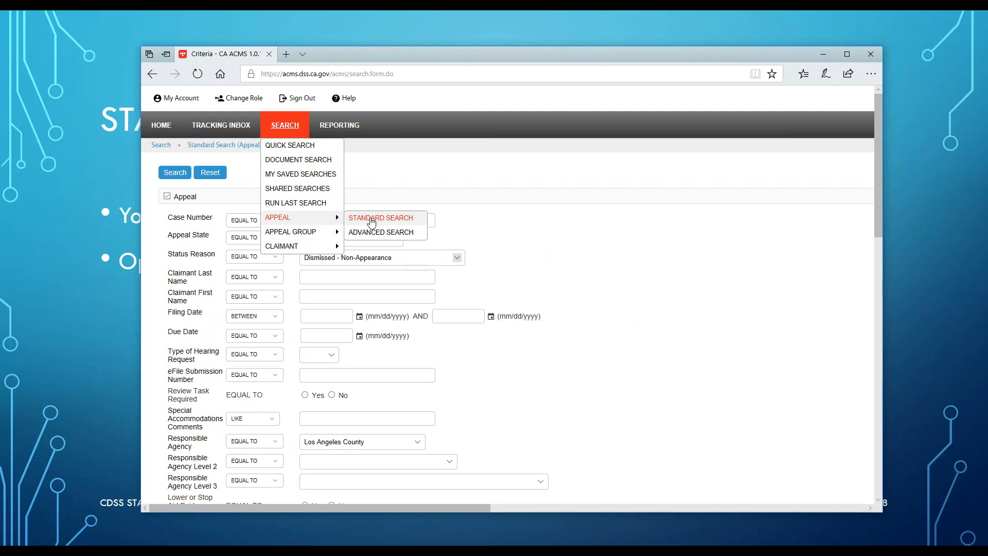
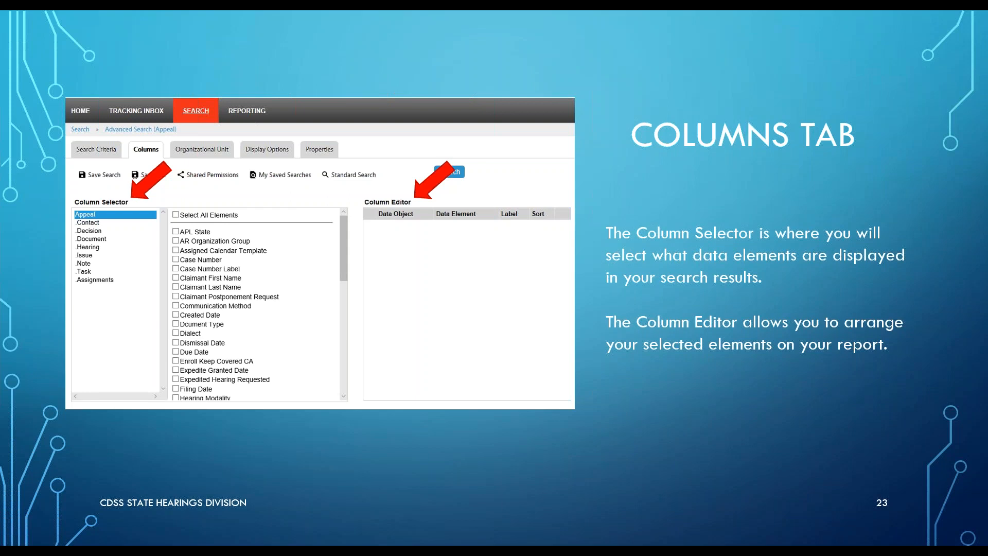
key("Right")
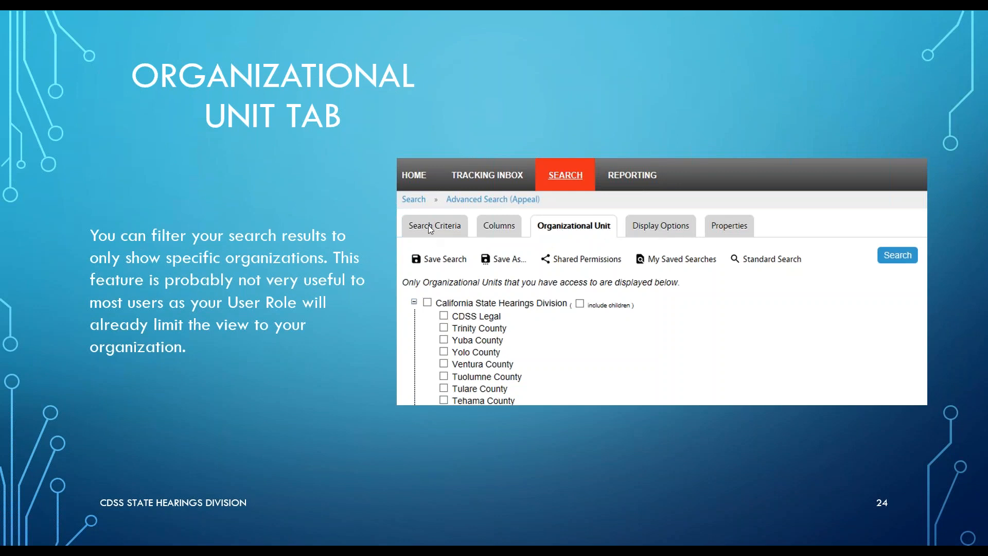
left_click(956, 470)
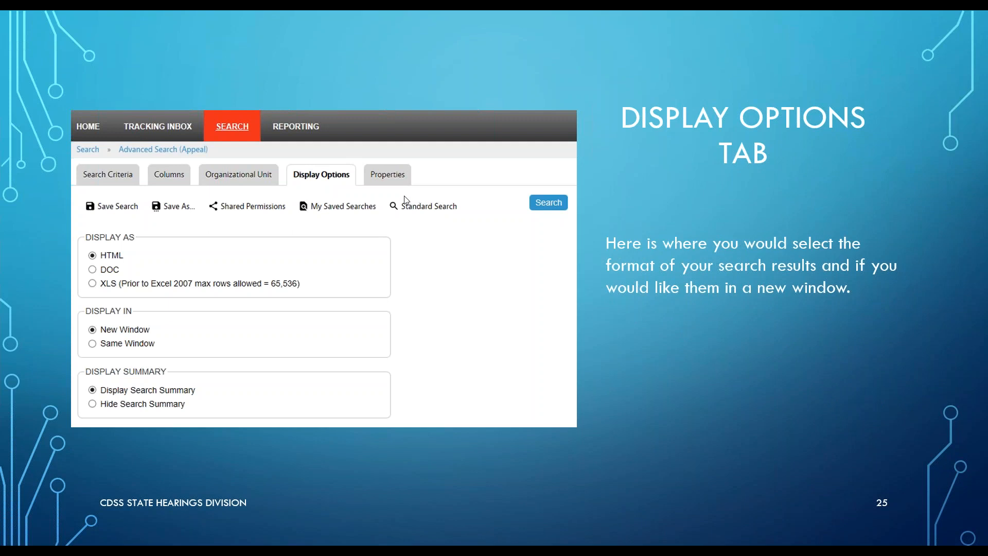
left_click(385, 174)
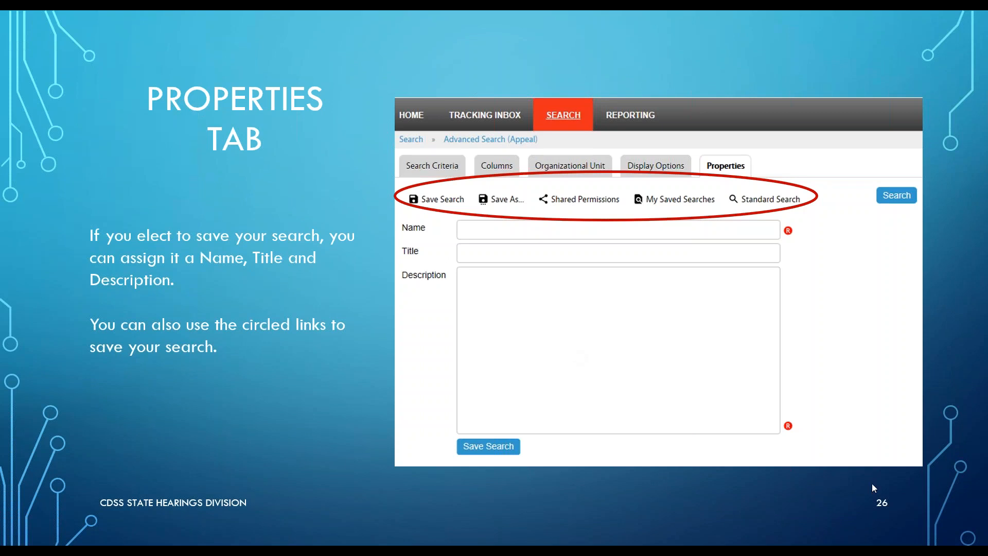
key("Right")
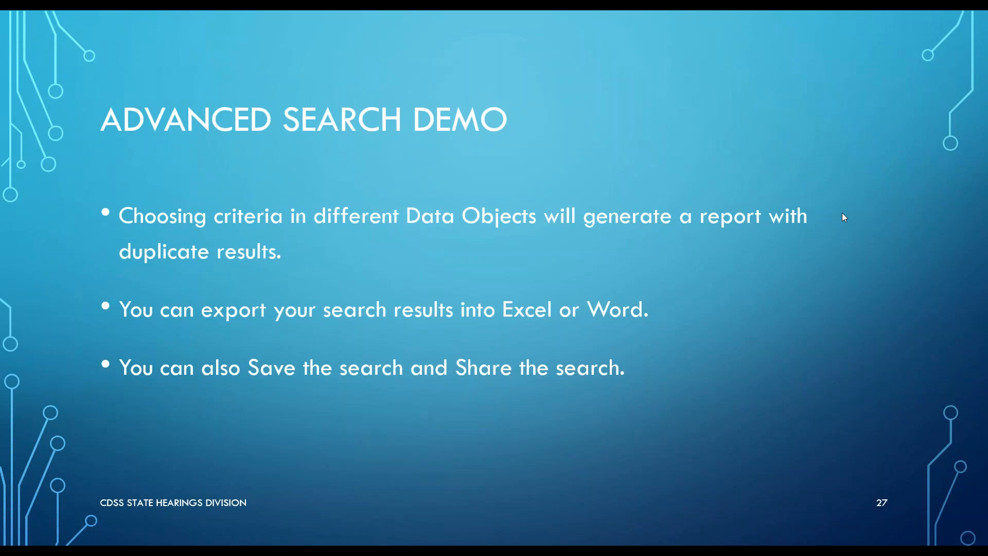
- Bring the Advanced Search (Appeal) browser window into view, maximize it, and set the page zoom to 125%
left_click_drag(983, 92, 390, 53)
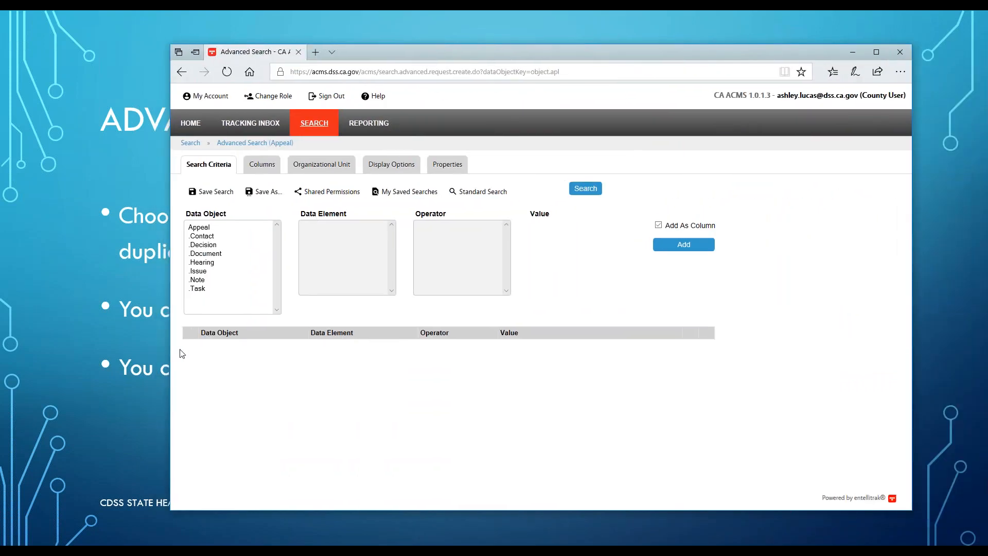
left_click(876, 52)
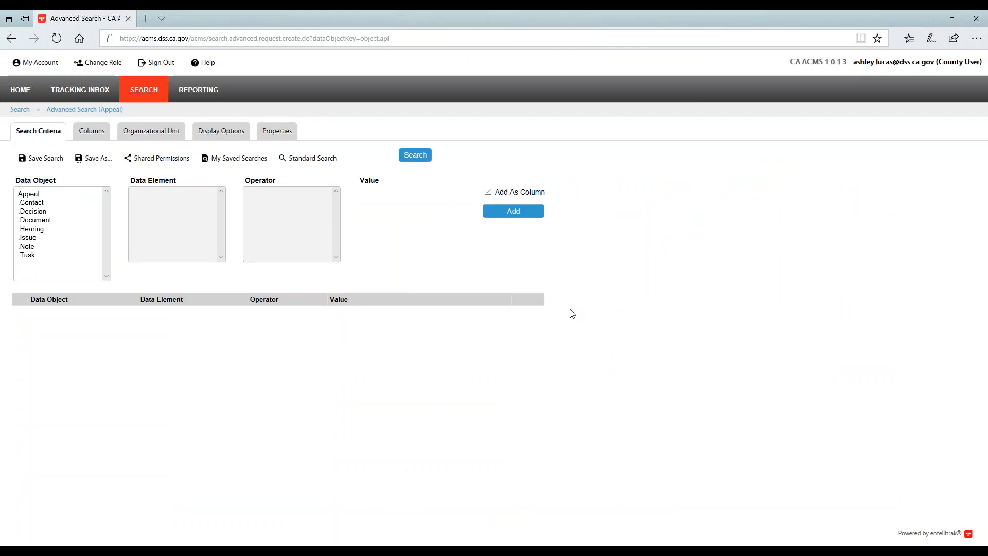
left_click(977, 39)
left_click(948, 116)
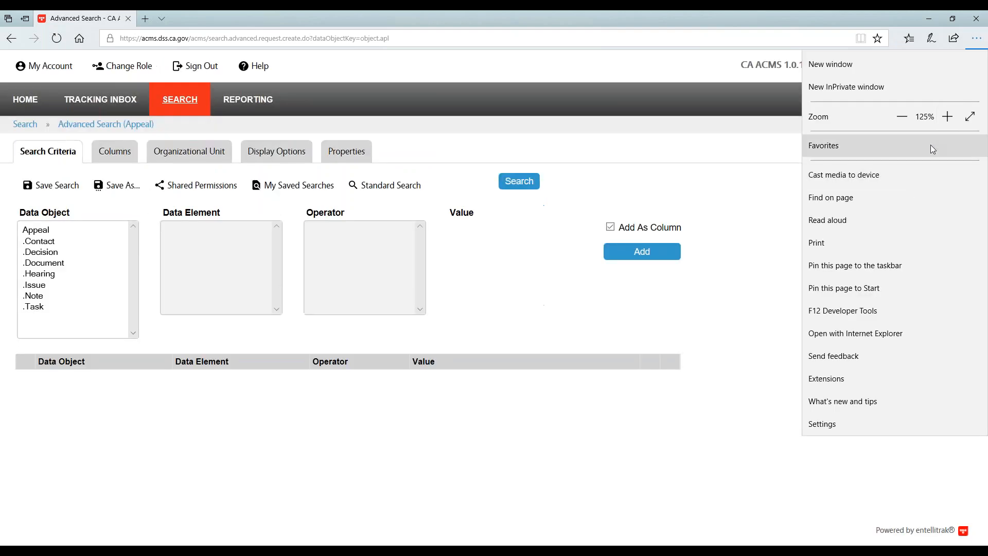
left_click(978, 43)
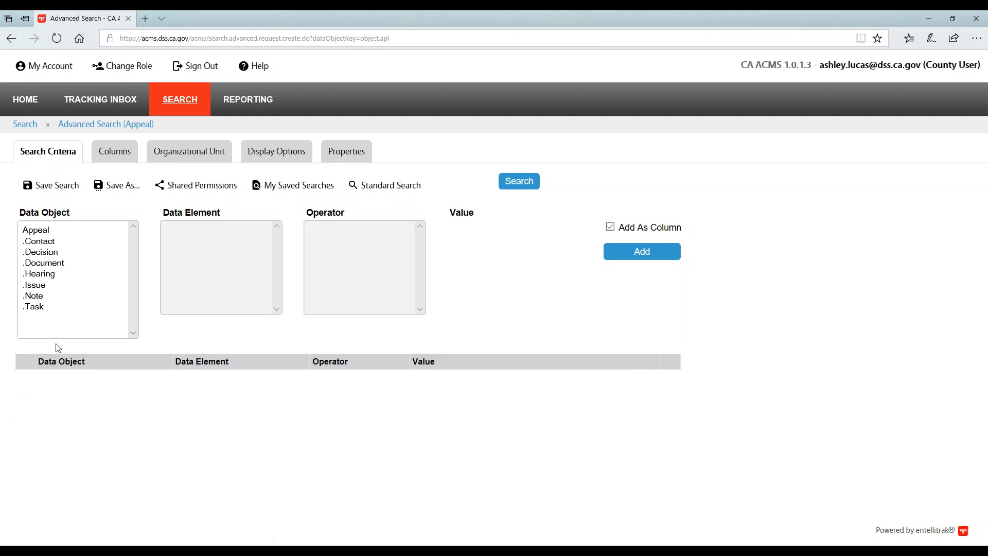
- Add a search criterion requiring the Issue's Program to be EQUAL TO CalFresh
left_click(41, 286)
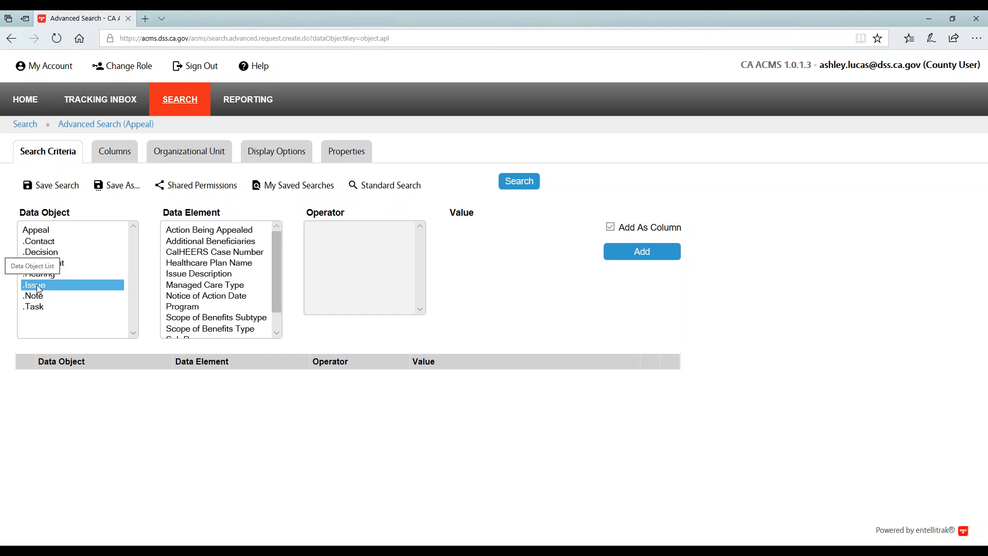
left_click(176, 308)
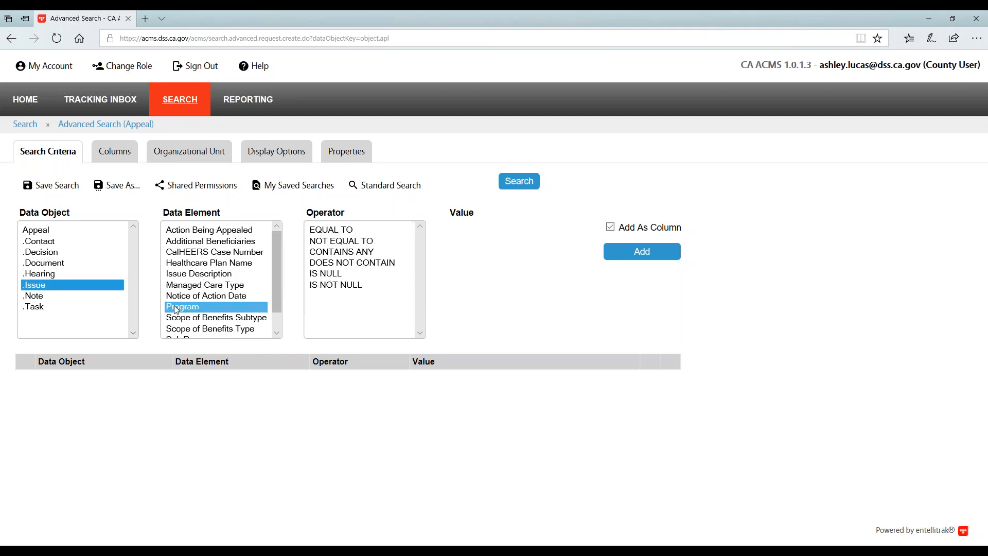
left_click(332, 230)
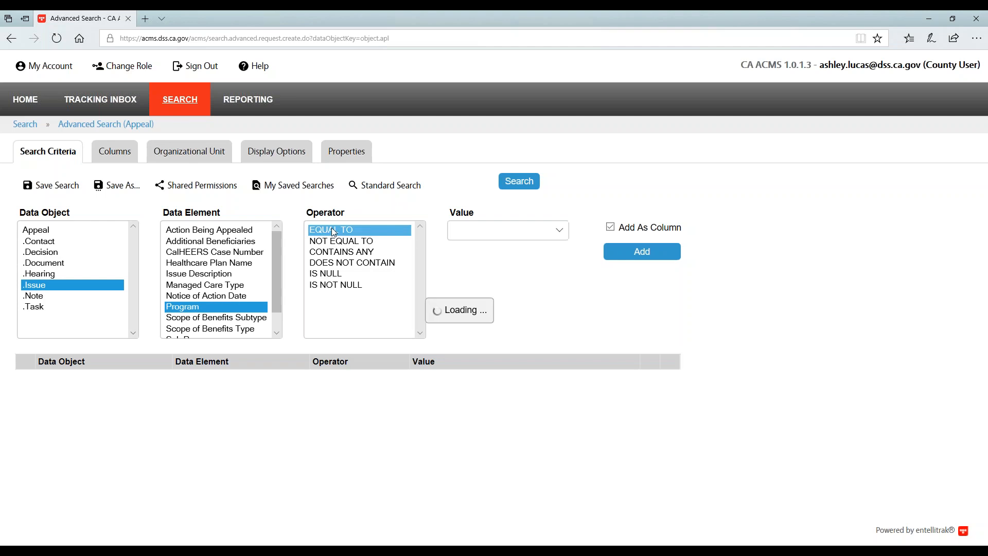
left_click(560, 232)
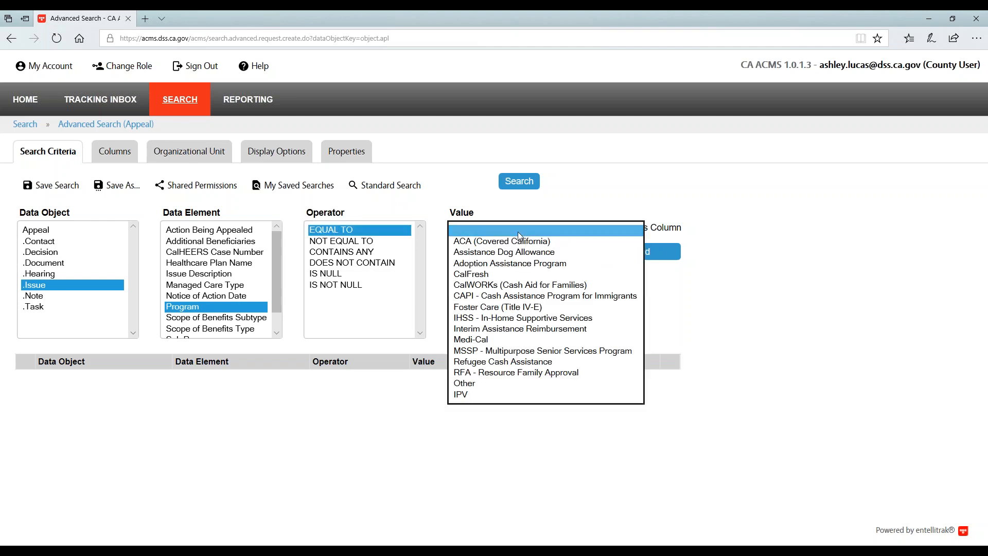
left_click(473, 278)
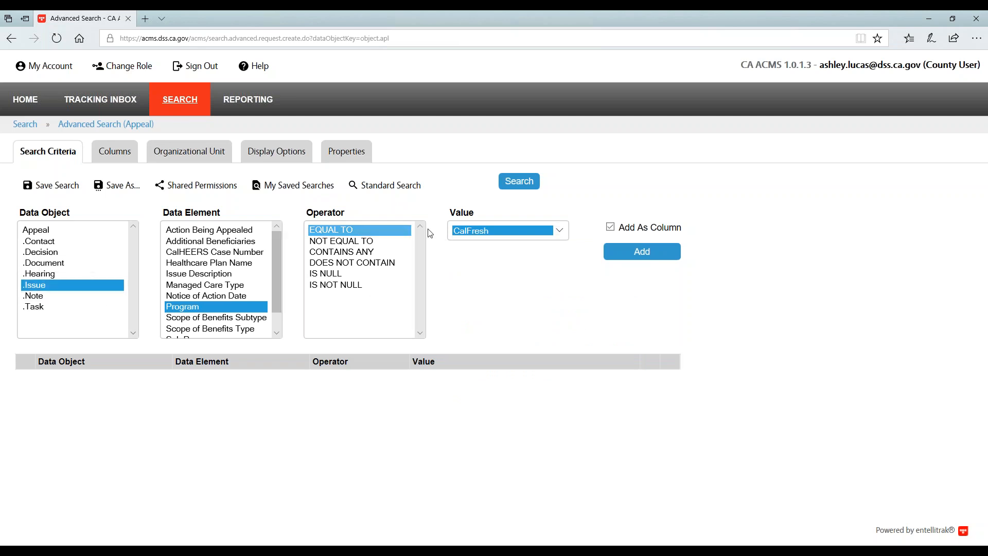
left_click(653, 257)
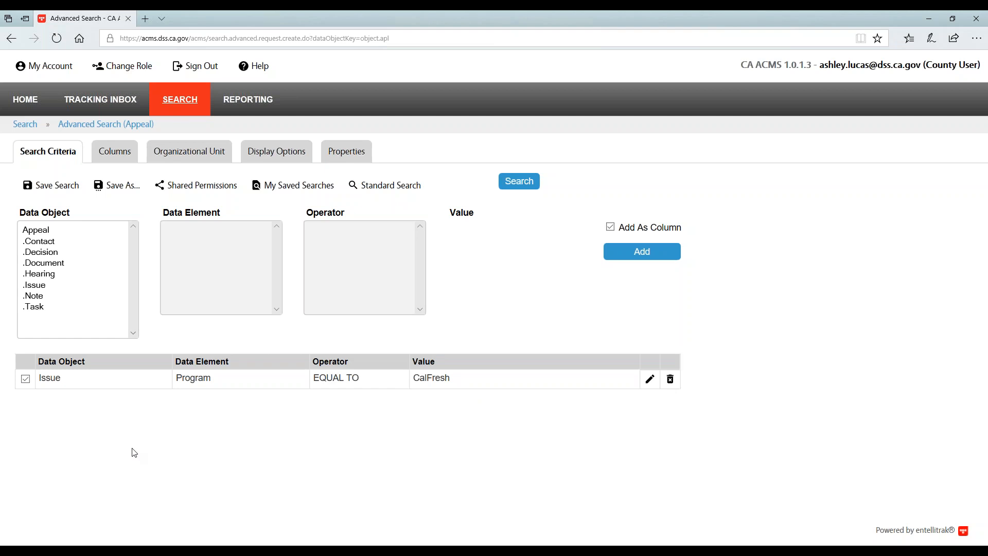
- Add a search criterion requiring the Decision's Decision Outcome to be EQUAL TO Grant
left_click(54, 257)
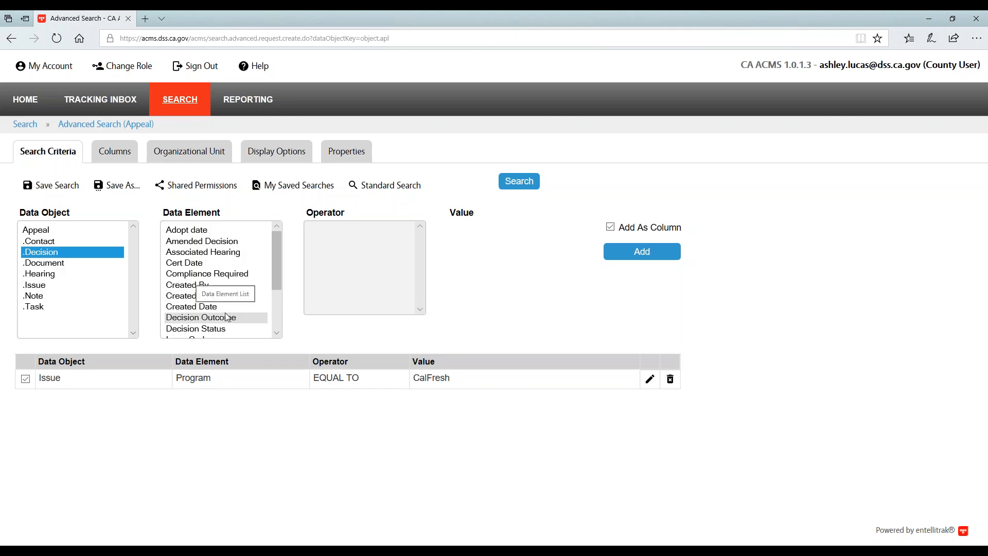
scroll(256, 286, "down", 1)
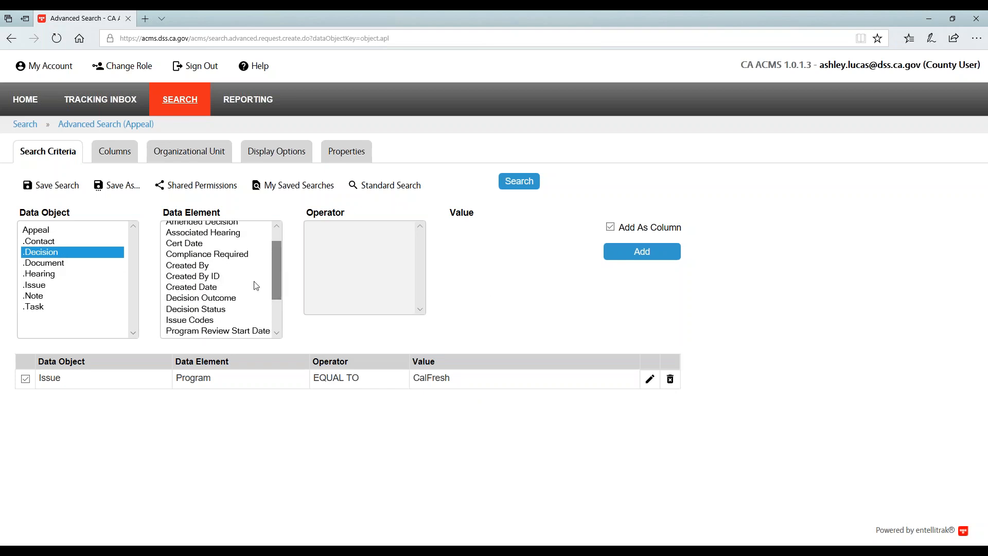
left_click(222, 298)
left_click(360, 231)
left_click(562, 232)
left_click(471, 268)
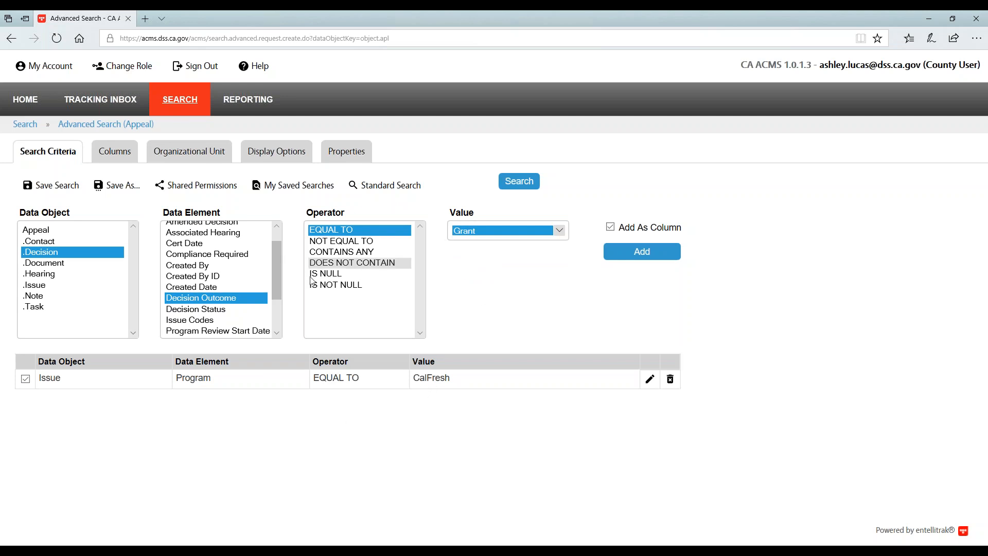
left_click(649, 253)
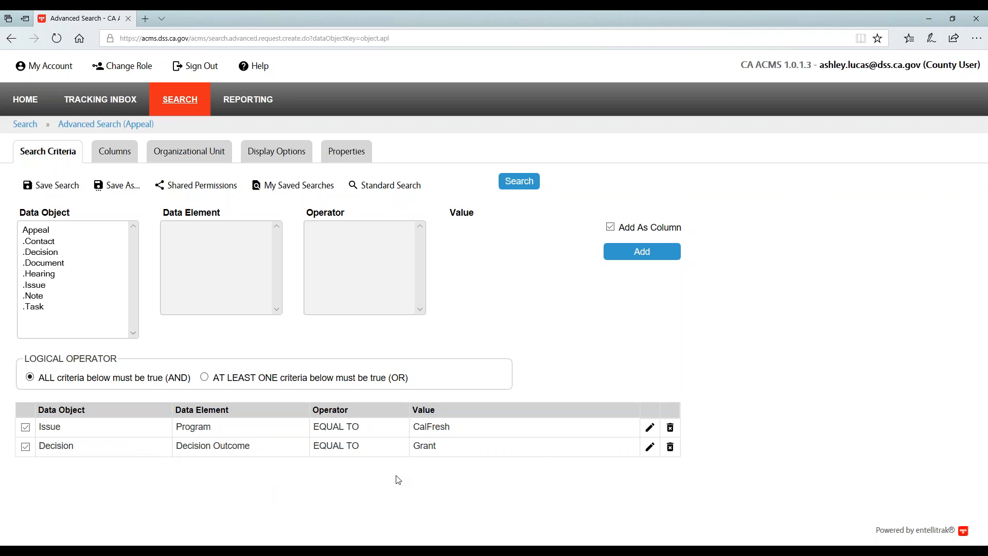
- Add a search criterion for the Decision's Release Date BETWEEN 09/01/2018 and 12/31/2018
left_click(50, 252)
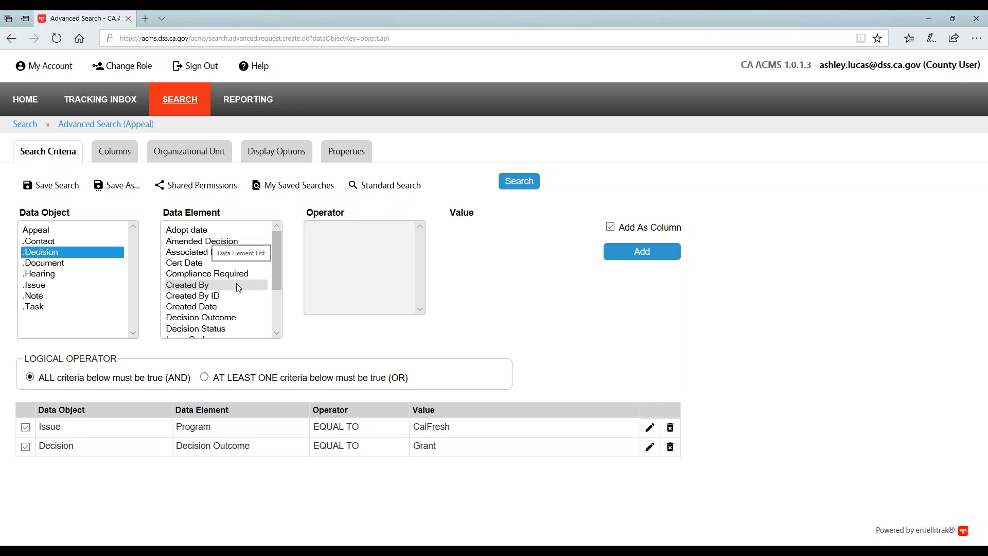
left_click_drag(278, 285, 274, 322)
left_click(210, 286)
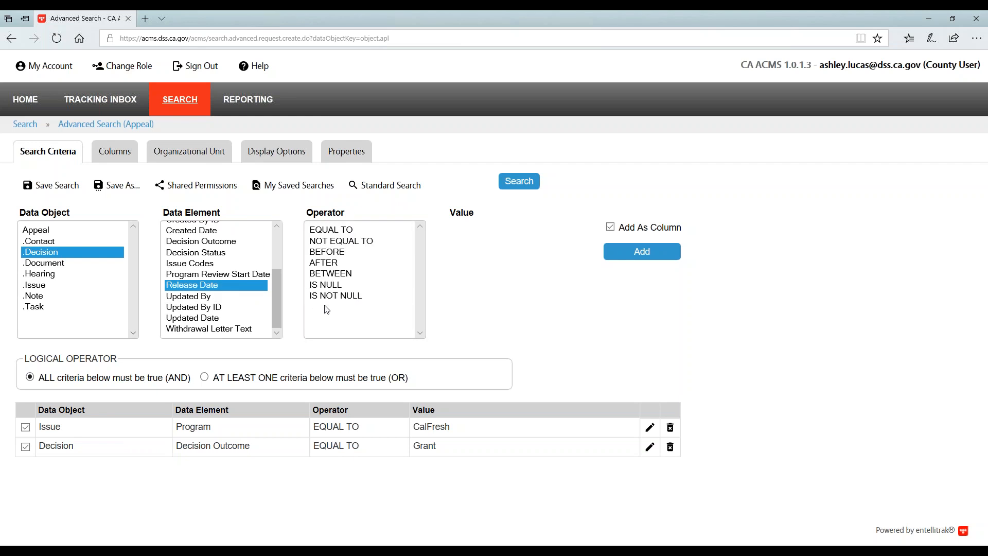
left_click(330, 273)
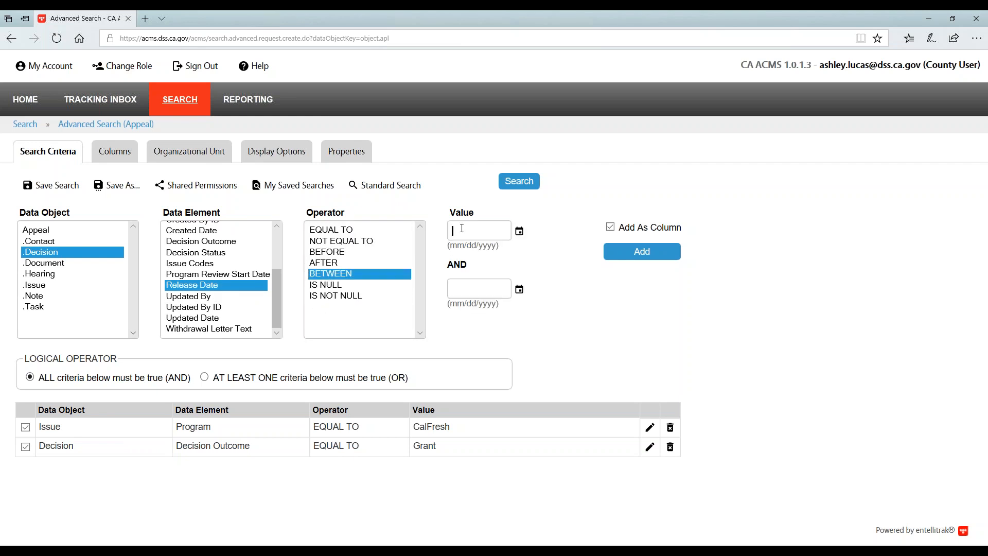
type("09/01/2018")
left_click(466, 289)
type("12/31/2018")
left_click(650, 257)
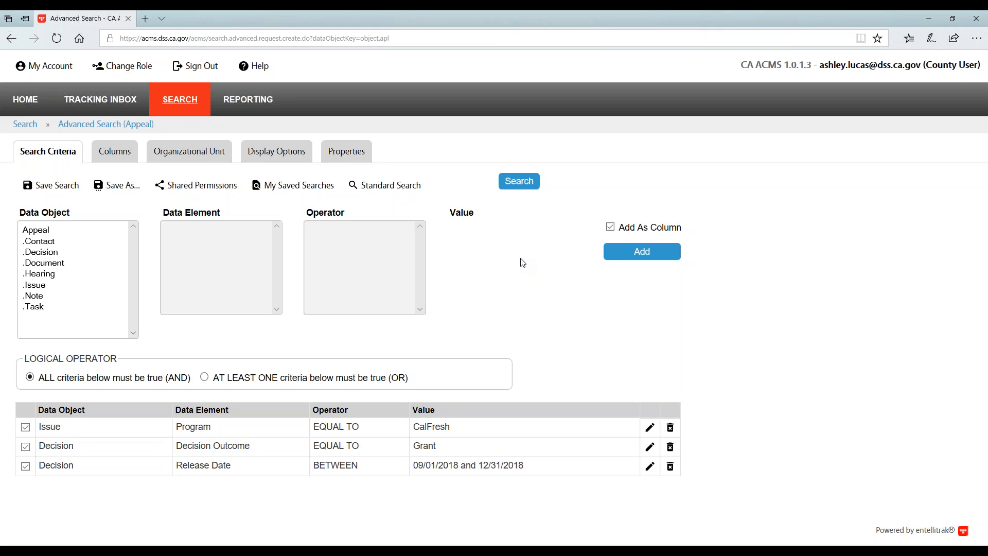
- Add the Appeal elements Case Number, Claimant Last Name, Claimant First Name and Due Date as result columns
left_click(124, 157)
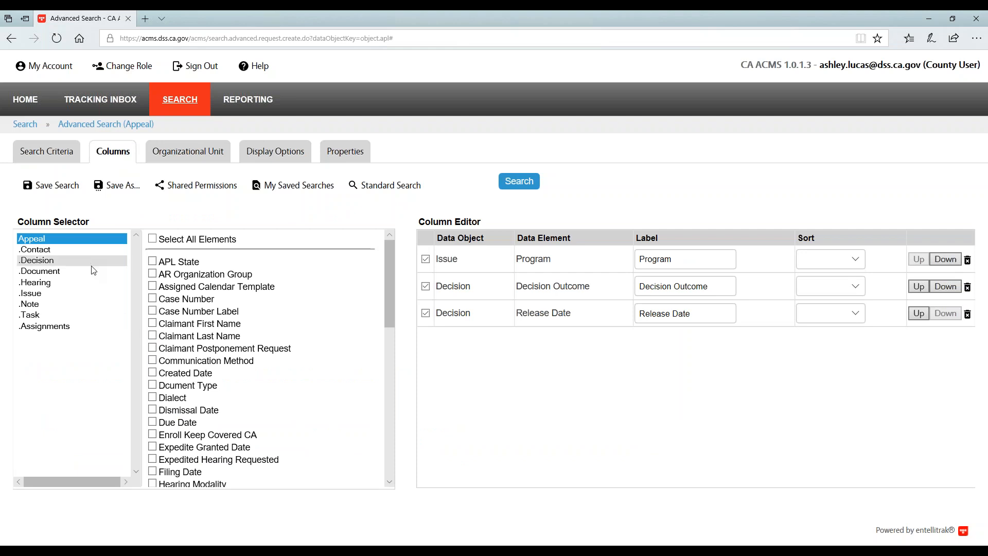
left_click(153, 299)
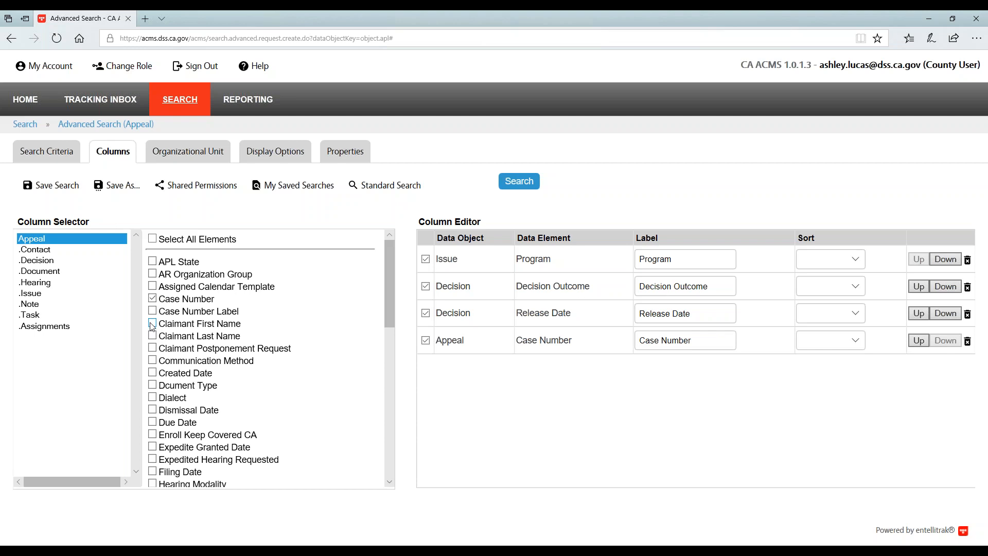
left_click(153, 337)
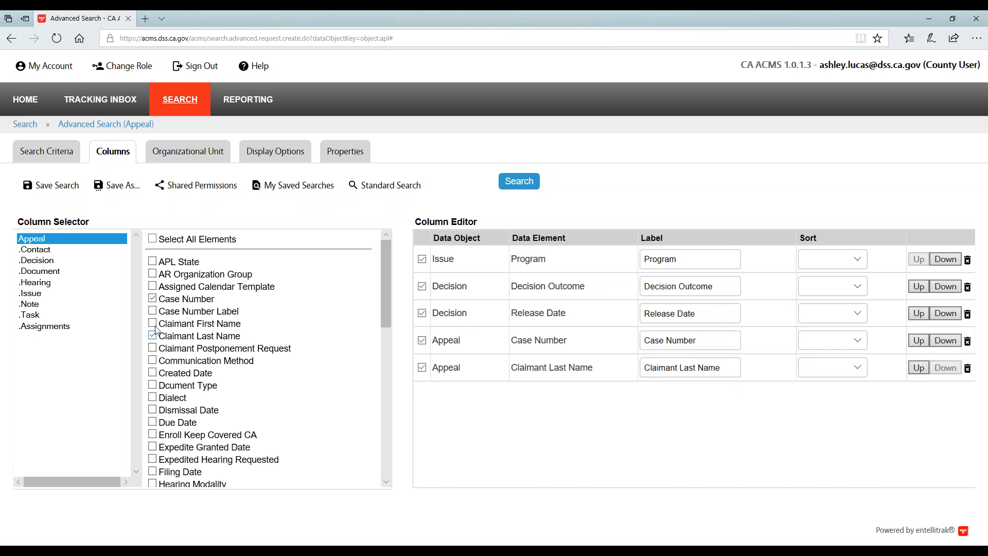
left_click(153, 324)
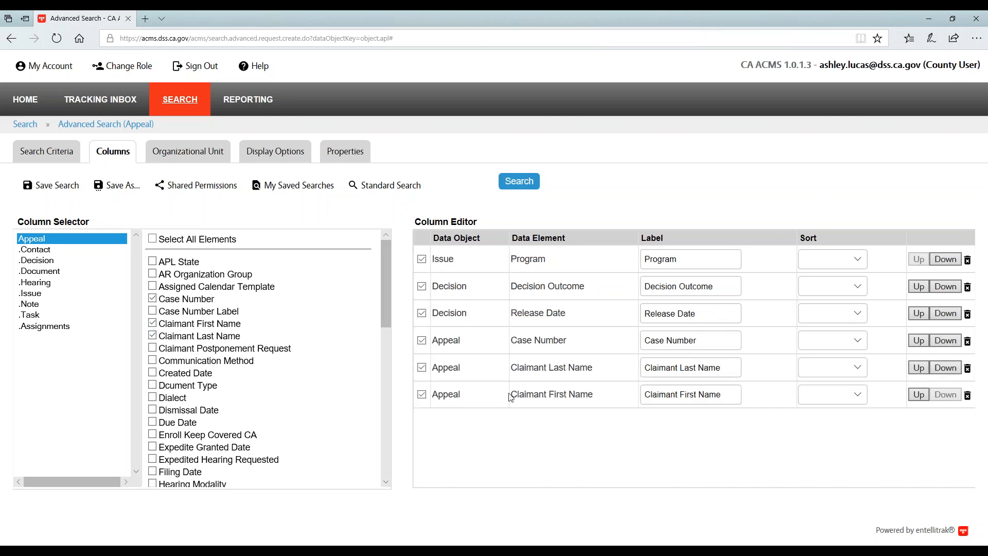
left_click_drag(655, 361, 661, 422)
left_click(153, 424)
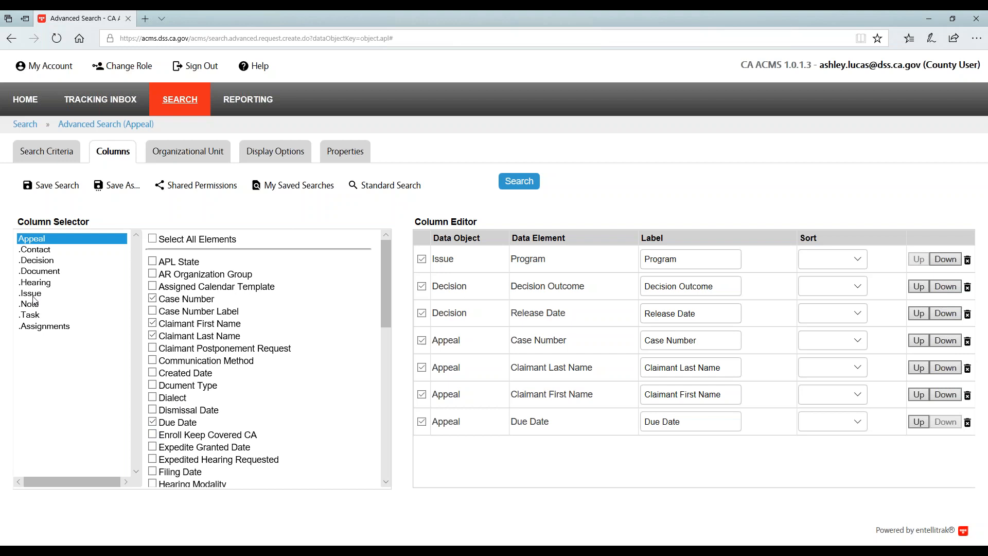
- Add the Contact elements First Name, Last Name and Contact Type as result columns
left_click(45, 254)
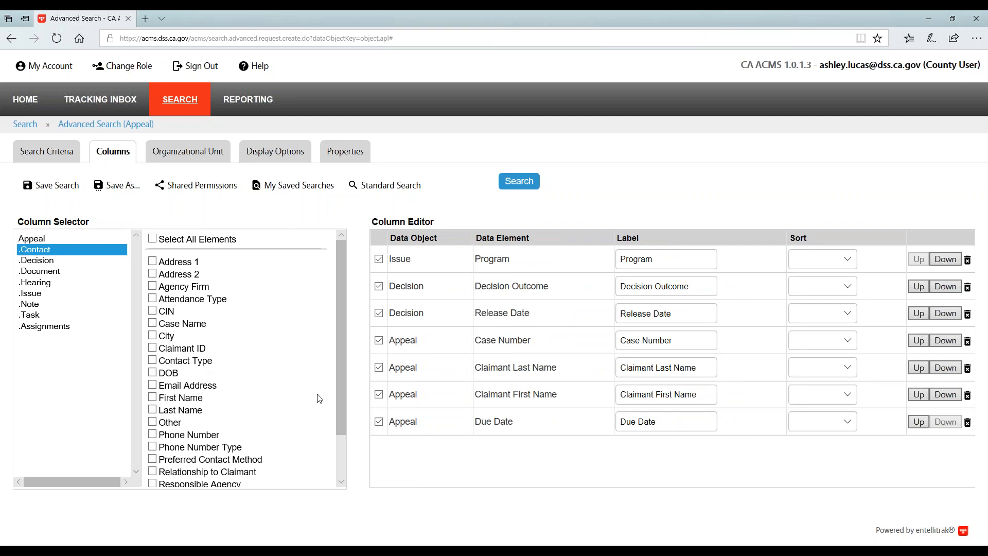
left_click_drag(338, 401, 338, 441)
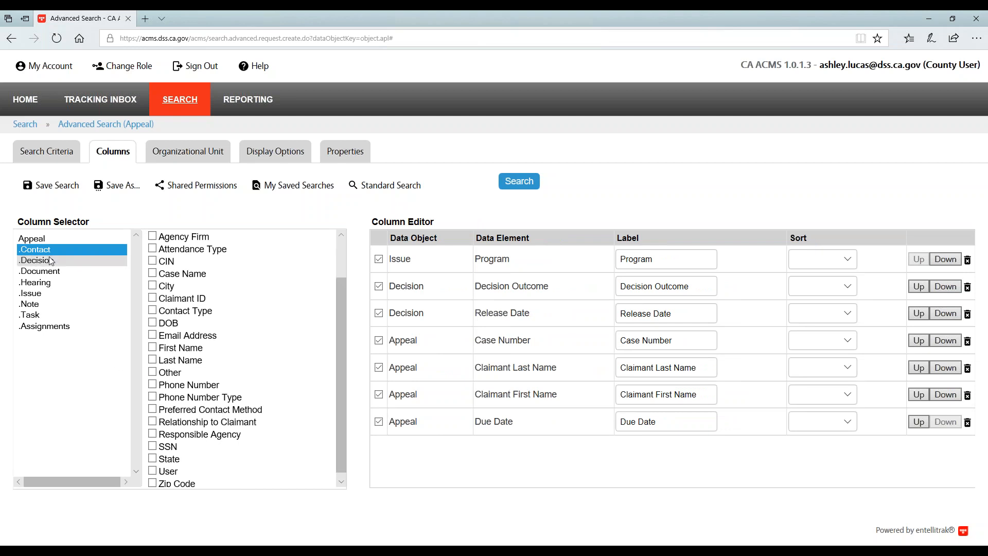
left_click(153, 348)
left_click(153, 360)
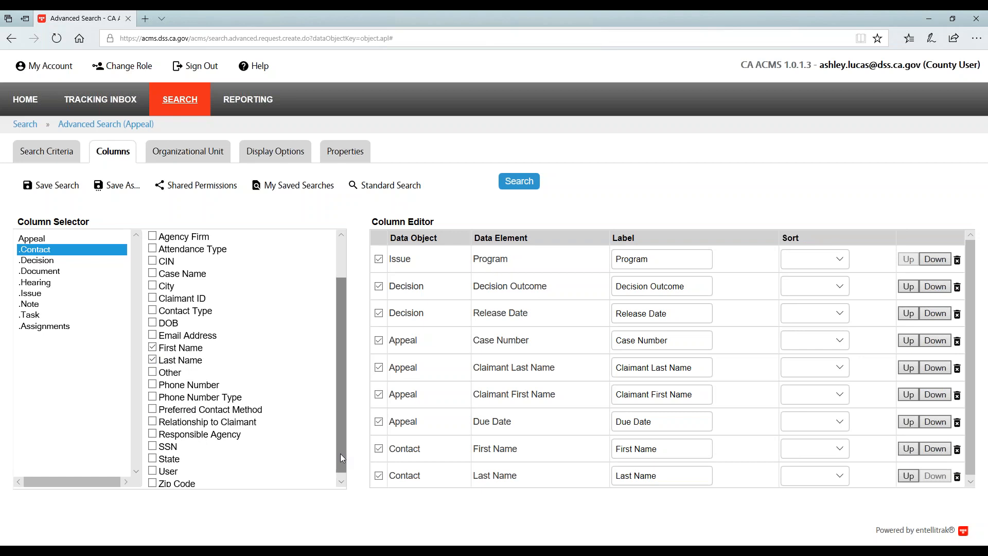
left_click_drag(339, 453, 339, 416)
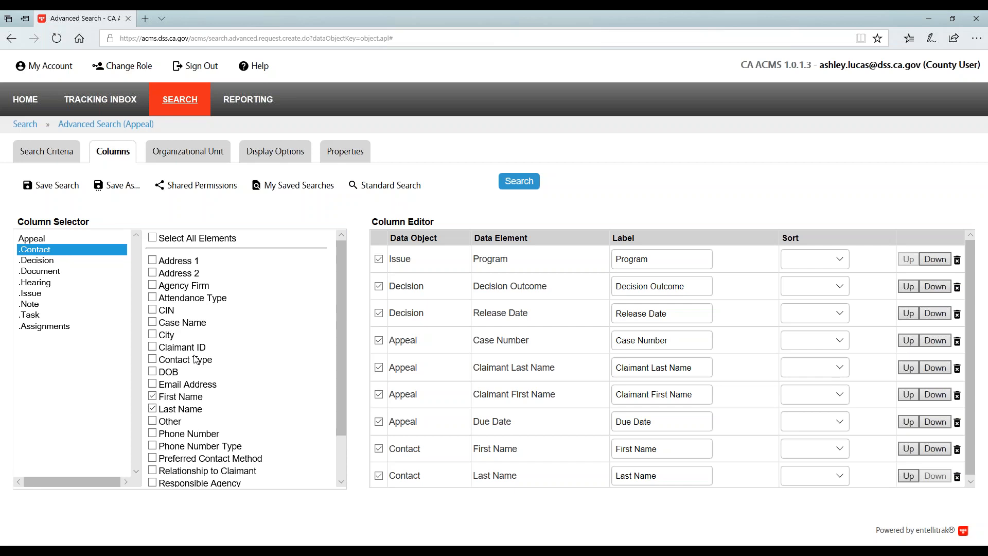
left_click(153, 360)
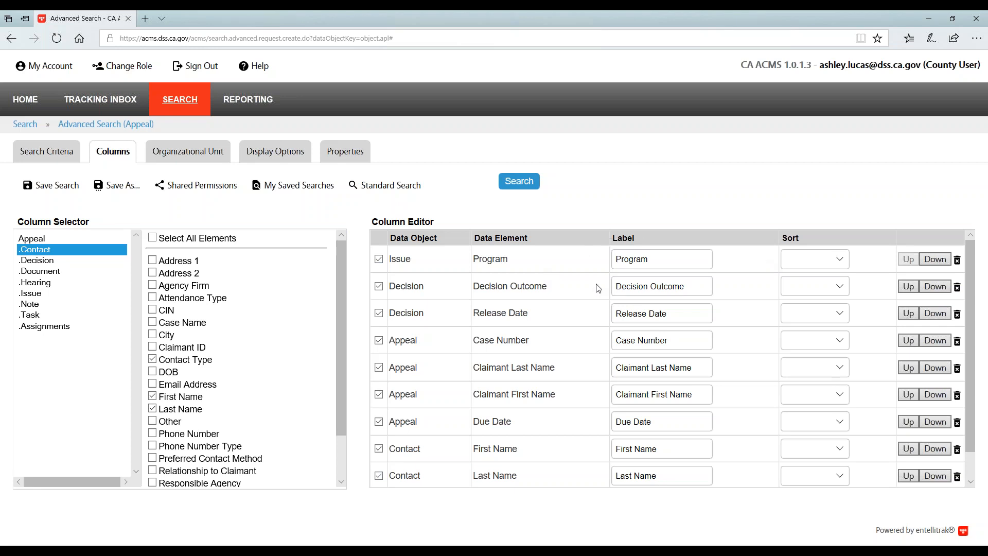
- Exclude the Issue's Program column from the results and move the Contact's Last Name column above First Name
left_click(379, 260)
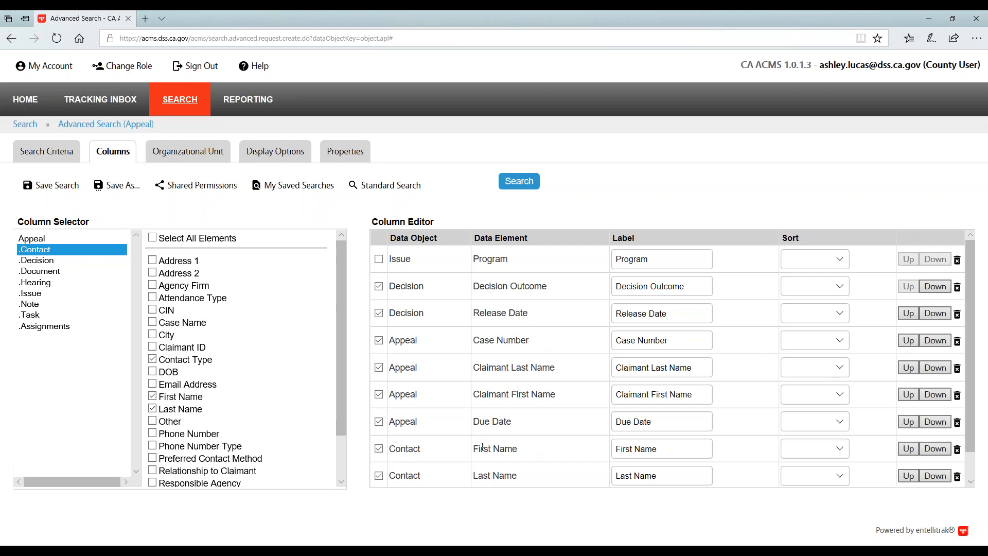
left_click(907, 476)
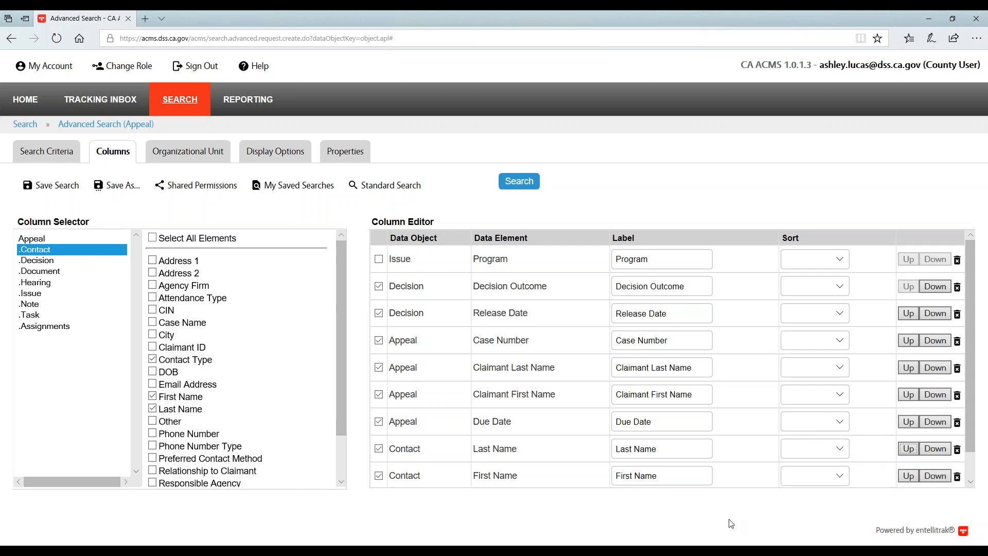
- Run the advanced search and examine the search summary and how decision and contact details are spread over each case's result rows
left_click(517, 183)
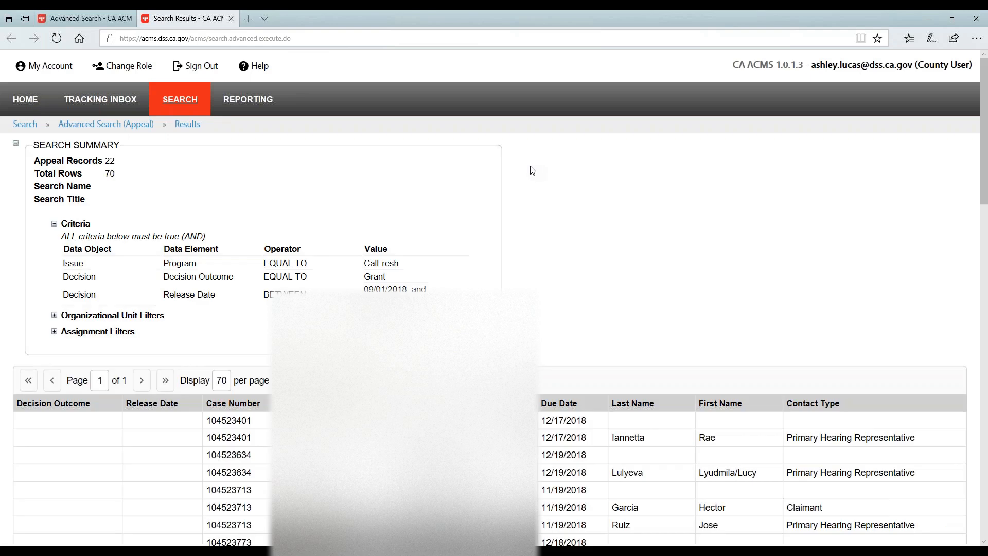
scroll(533, 201, "down", 5)
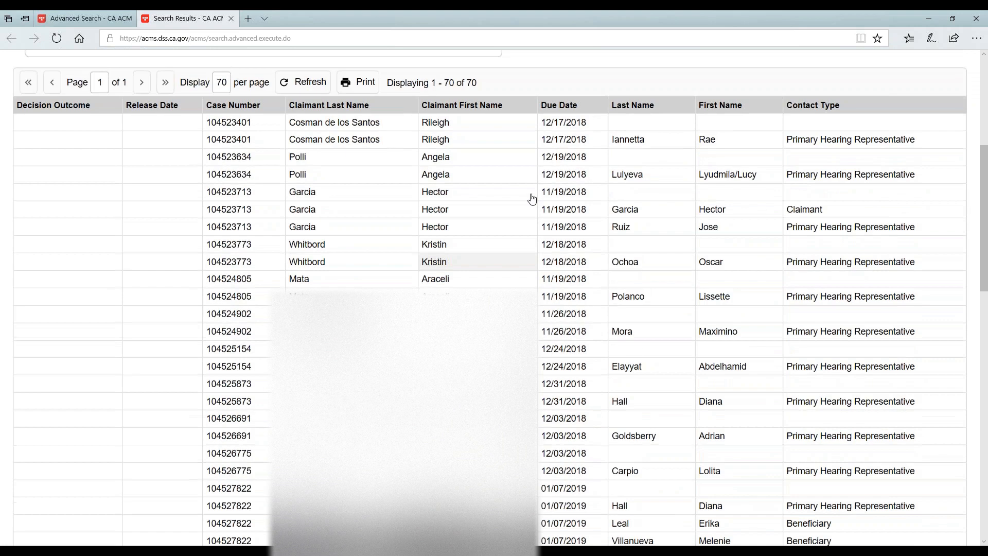
scroll(245, 170, "up", 4)
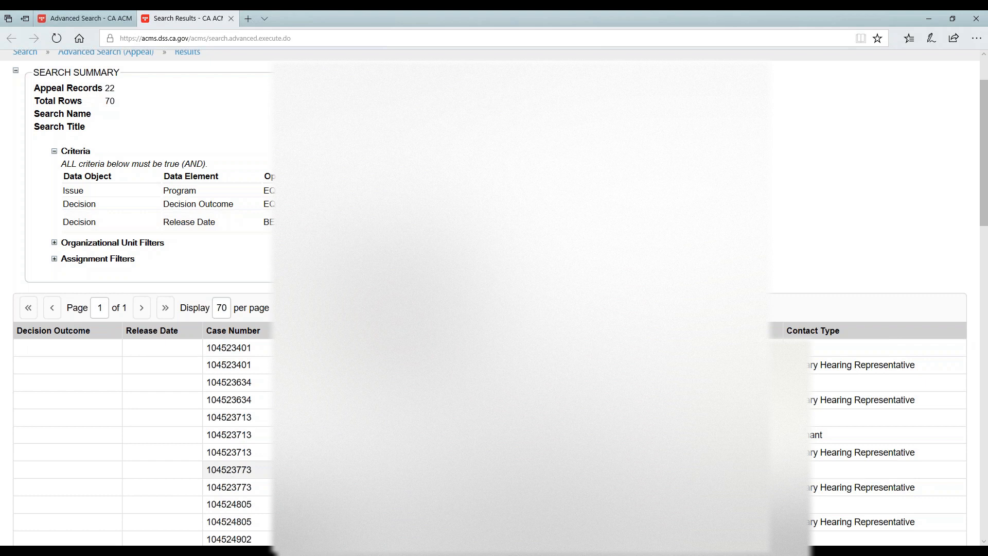
scroll(245, 476, "down", 3)
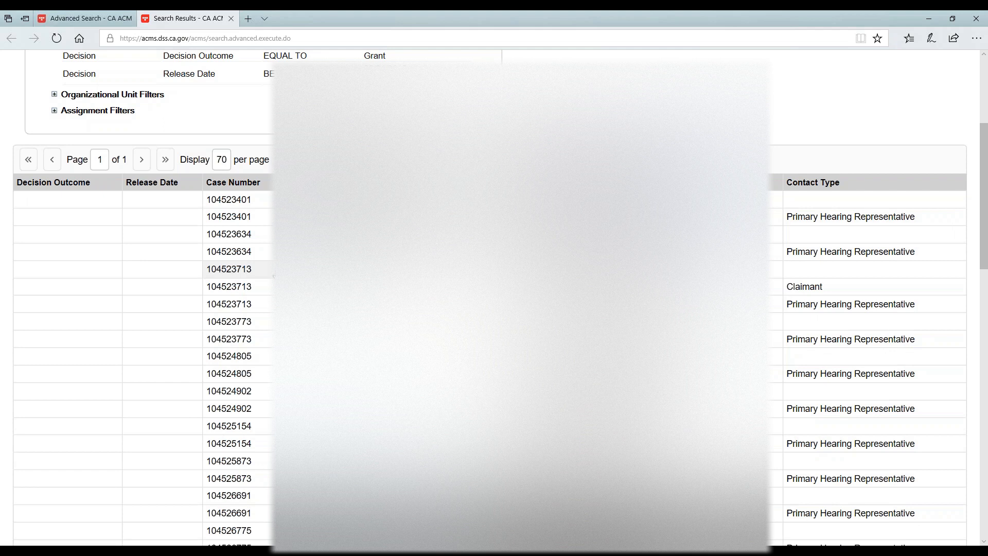
scroll(267, 181, "down", 1)
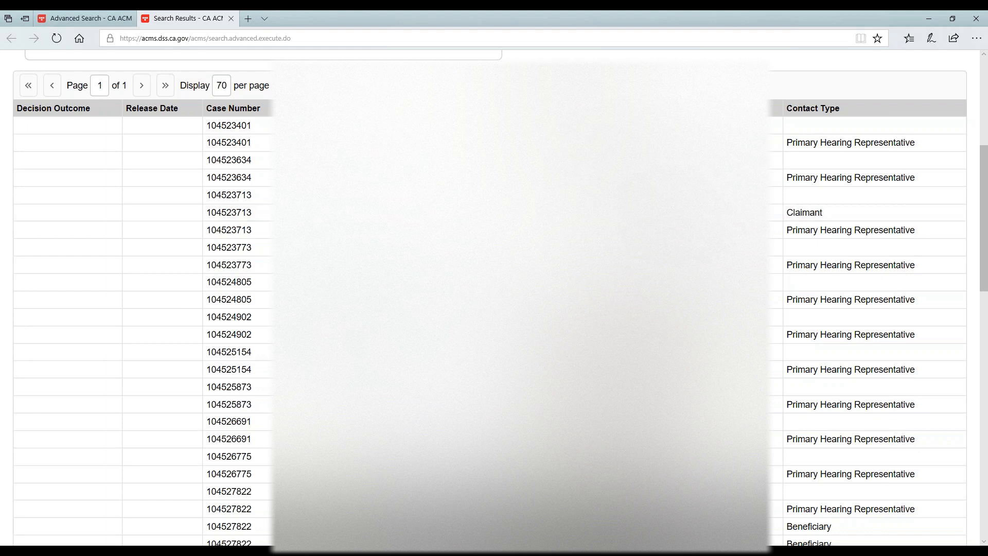
scroll(495, 299, "up", 2)
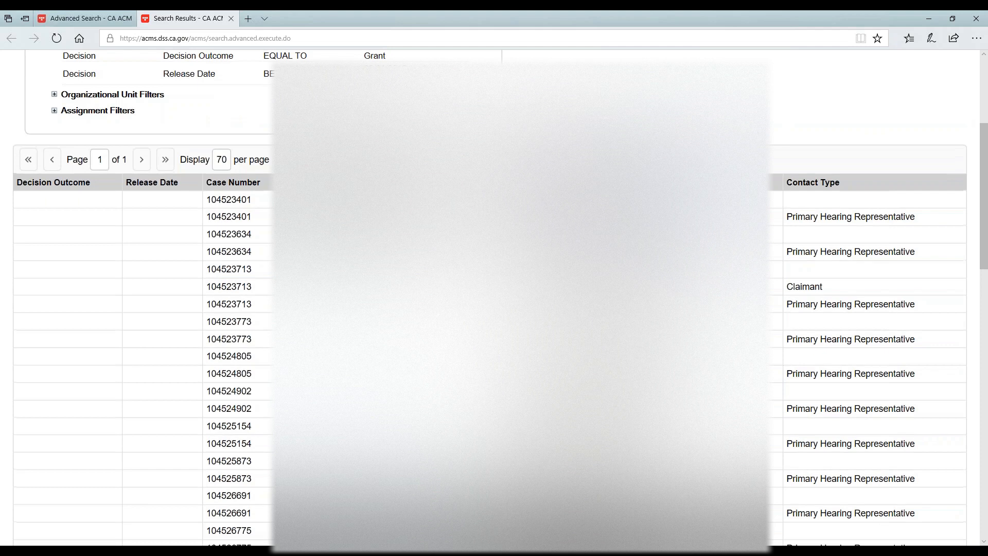
scroll(495, 299, "up", 4)
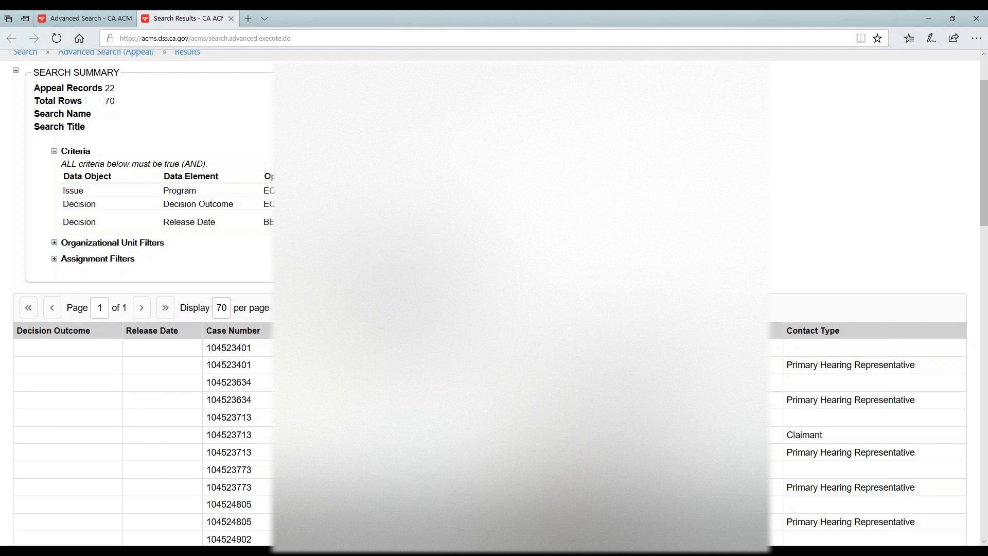
scroll(494, 298, "down", 4)
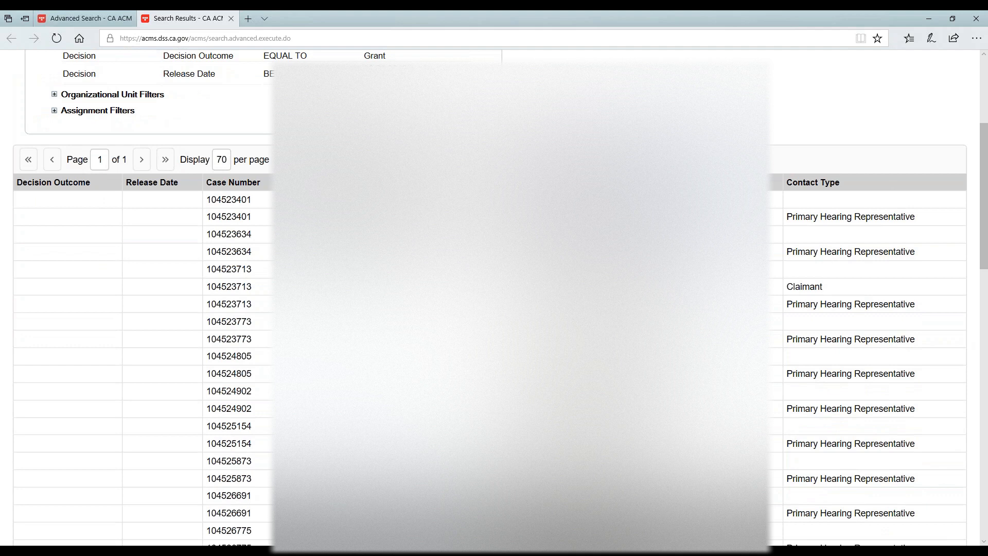
scroll(495, 299, "down", 20)
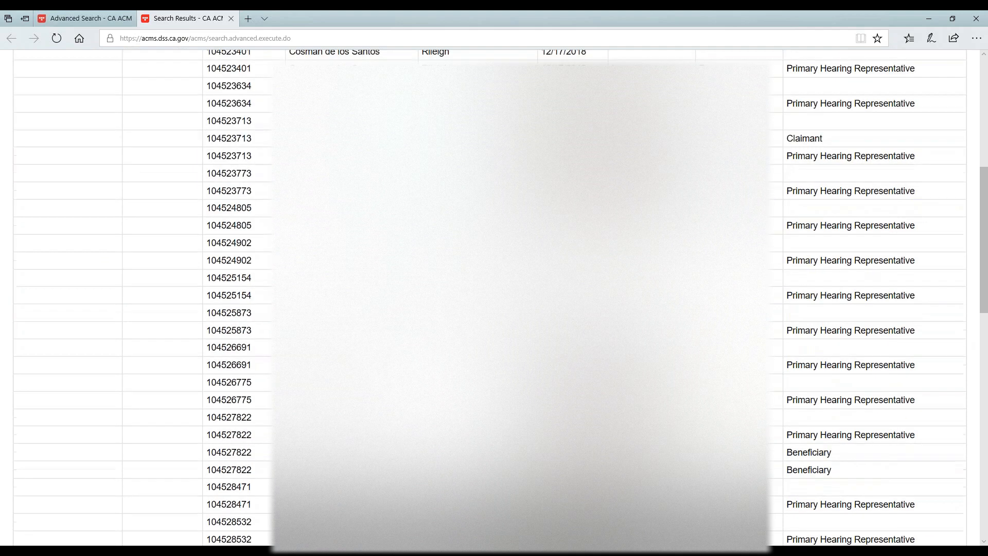
scroll(494, 298, "up", 10)
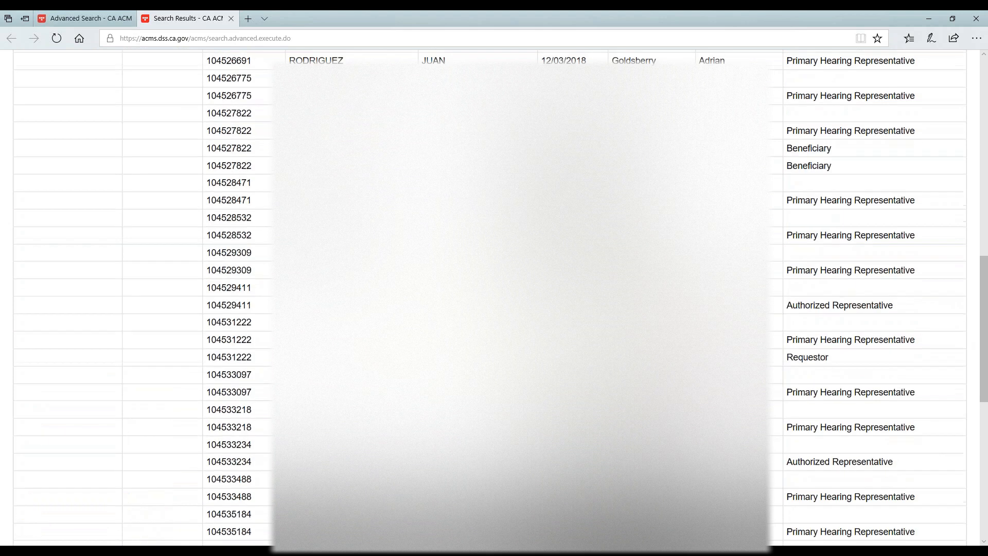
scroll(494, 298, "down", 11)
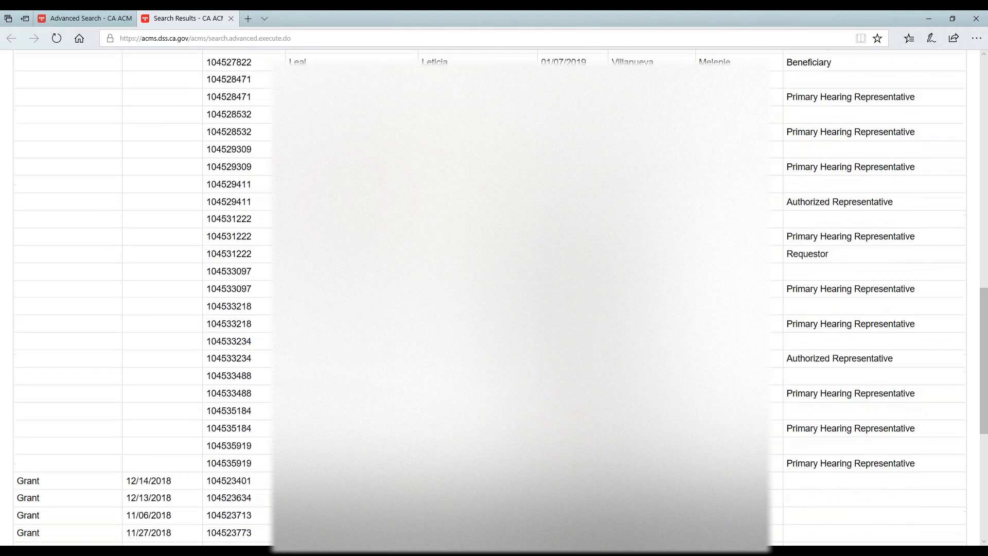
scroll(494, 299, "down", 2)
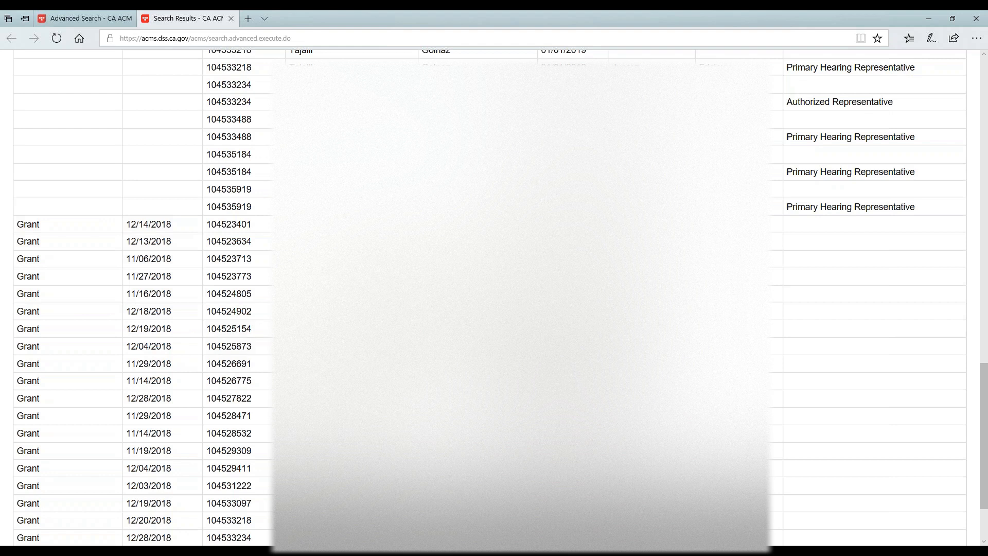
scroll(266, 381, "up", 3)
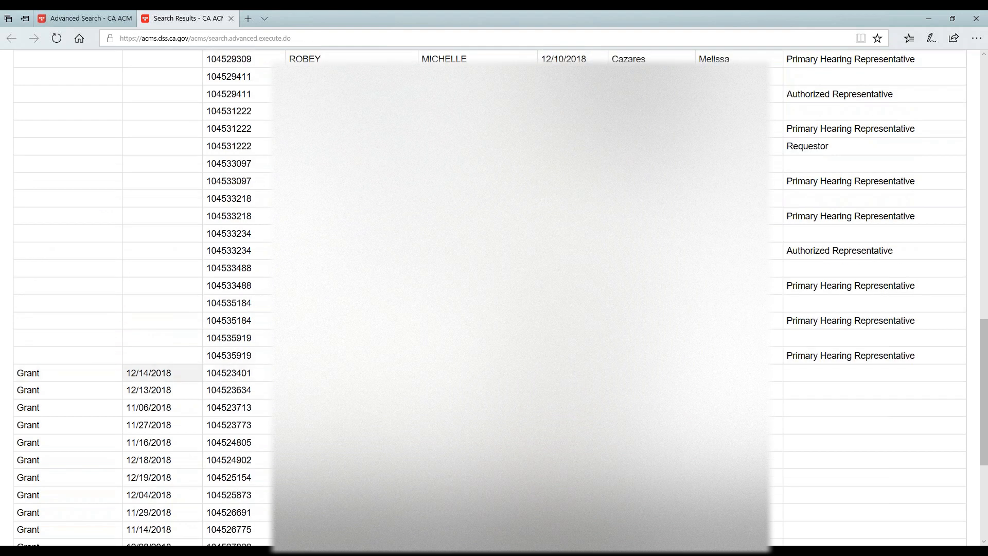
scroll(256, 383, "up", 15)
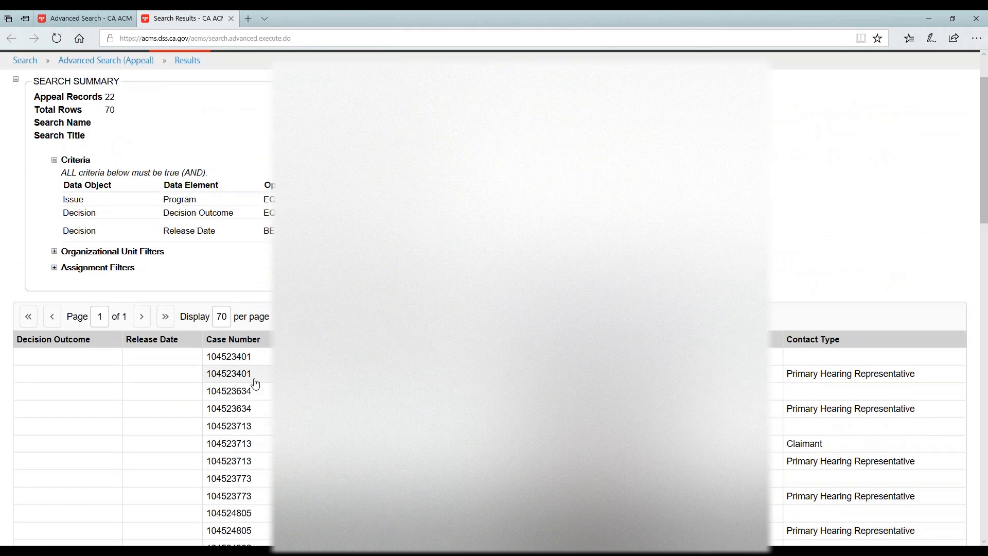
scroll(255, 384, "down", 6)
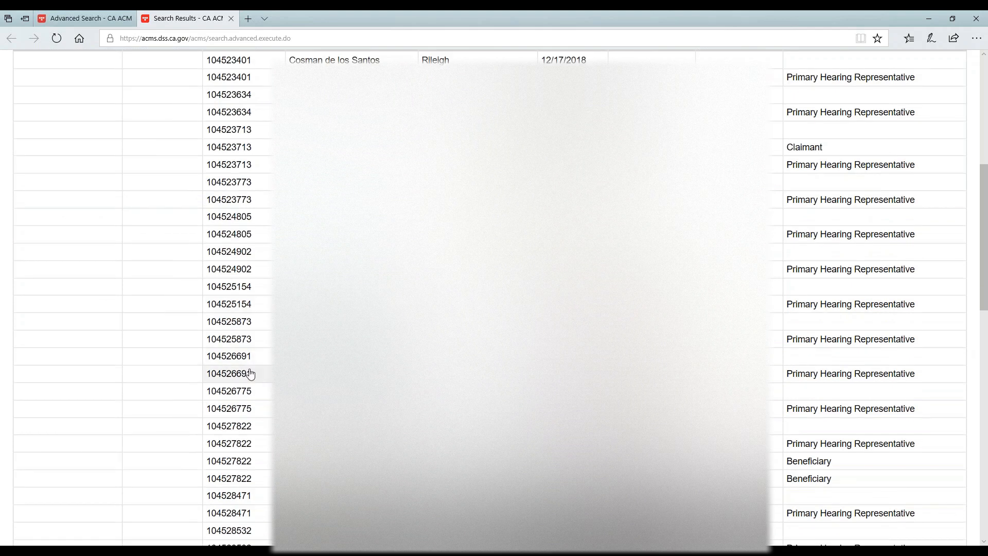
scroll(251, 374, "up", 4)
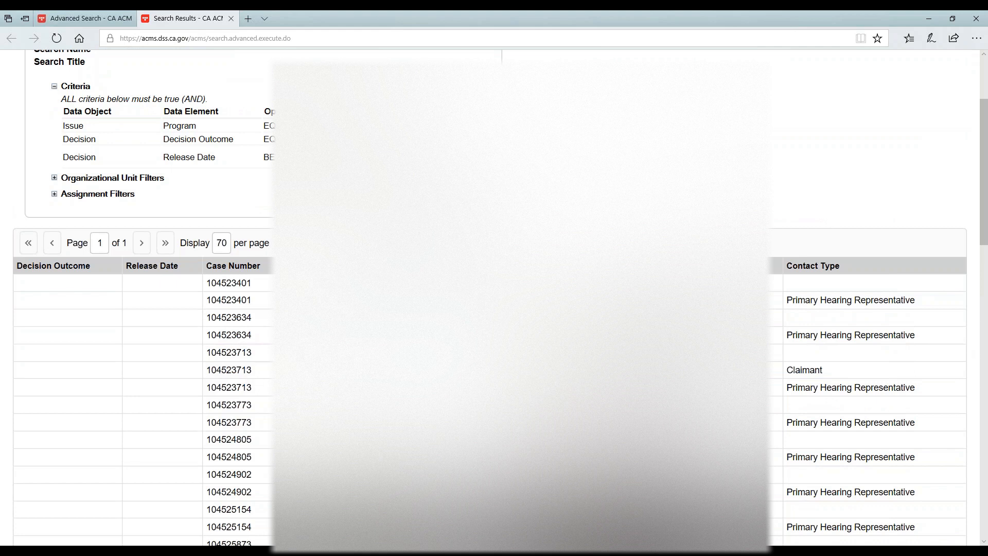
scroll(247, 206, "up", 3)
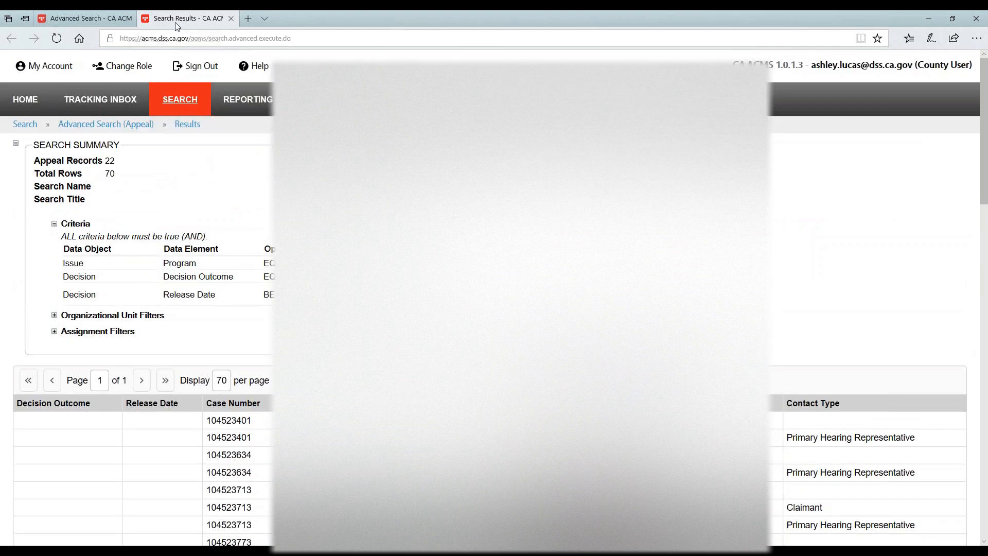
- Return to the advanced search setup and save it as "Adv Search demo" with the description "Dates of 9/1/18 to 12/31/18"
left_click(74, 20)
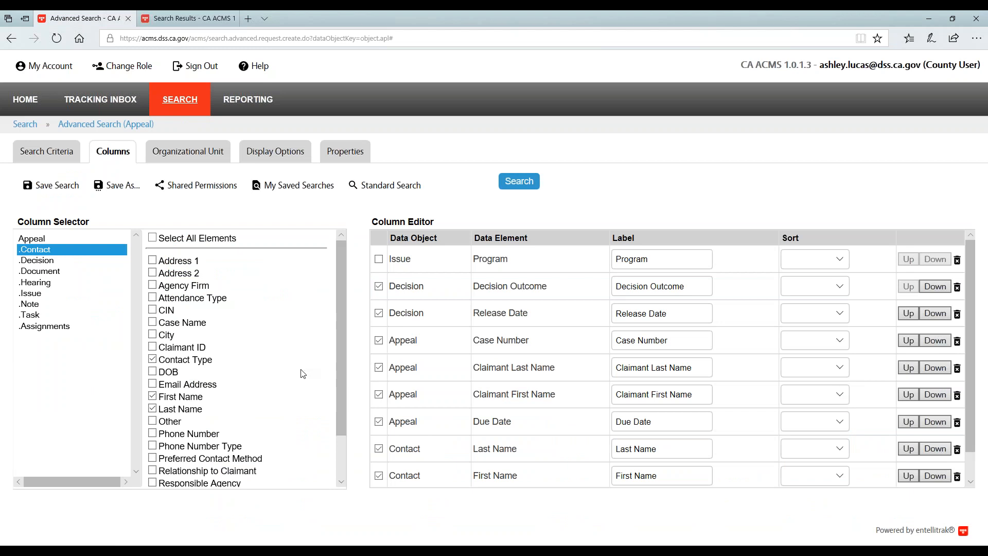
left_click(117, 187)
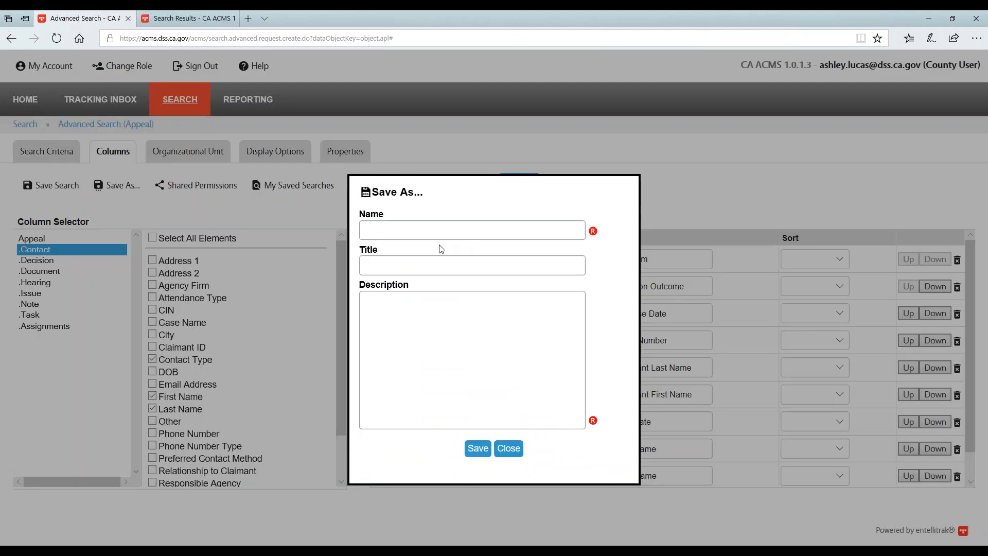
type("Adv Search demo")
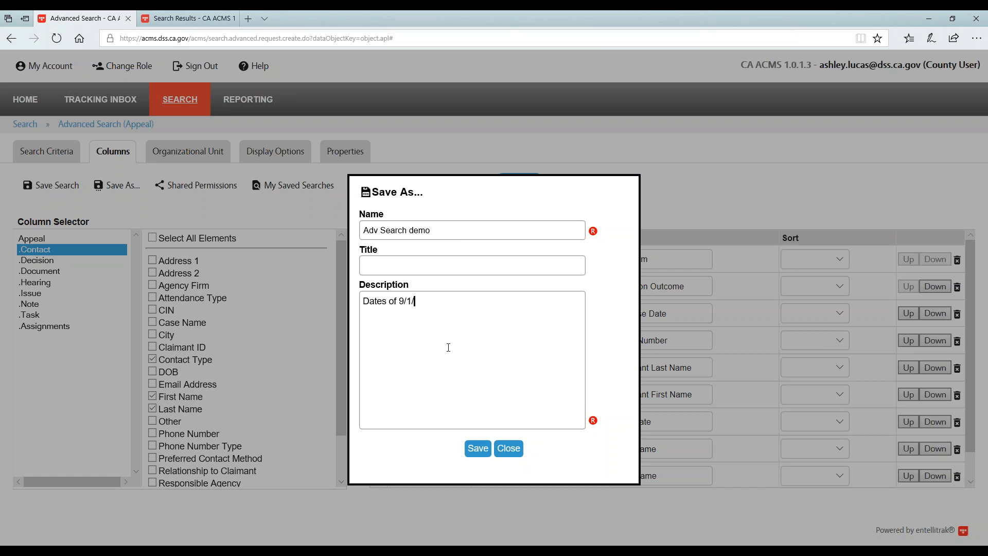
type("8 to 12/31/18")
left_click(475, 453)
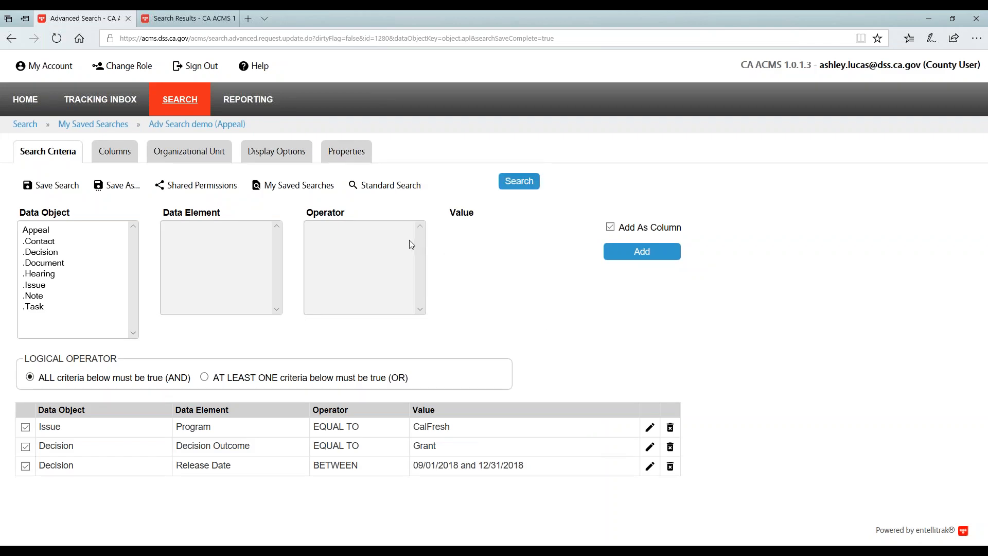
- Export the saved search "Adv Search demo" to an Excel file from the saved searches list and open it in Excel
mouse_move(177, 103)
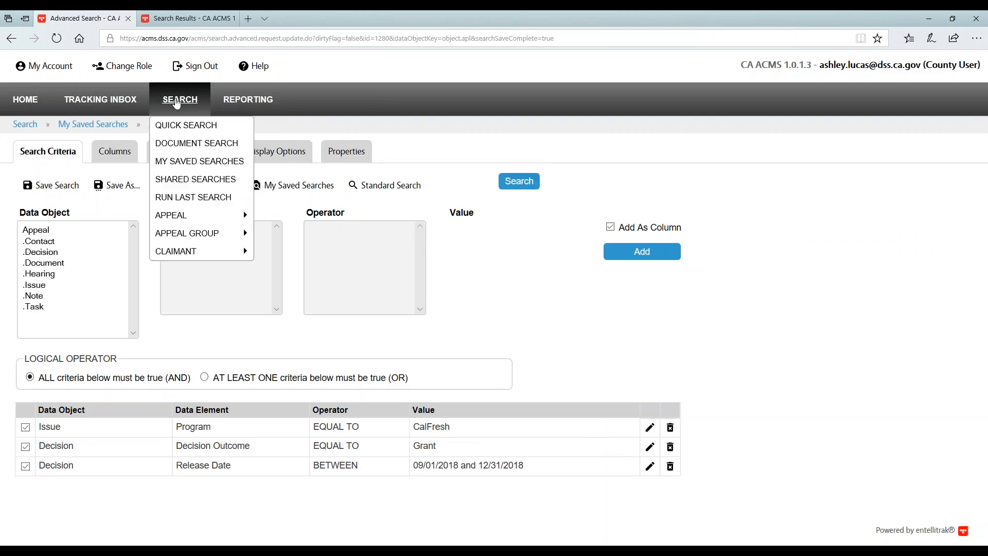
left_click(182, 161)
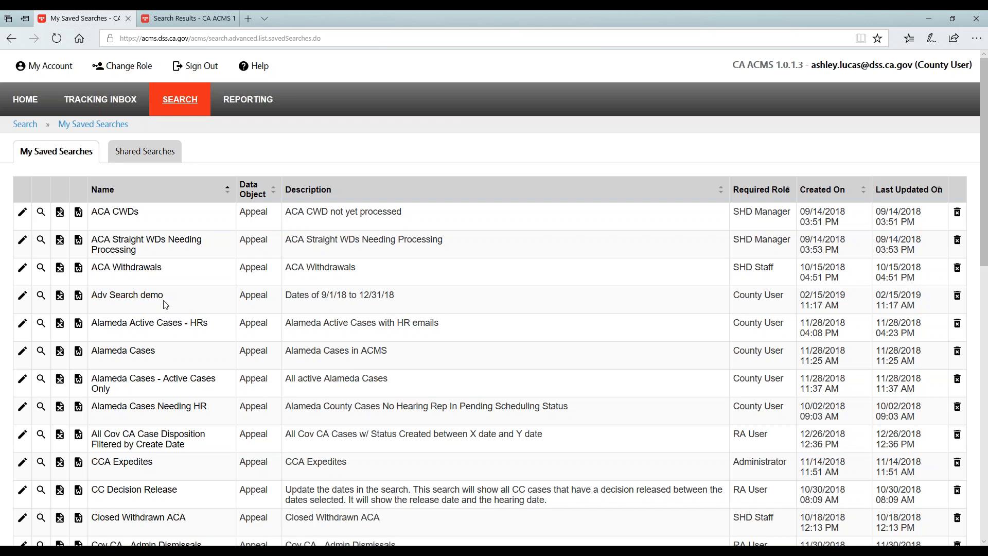
left_click(60, 301)
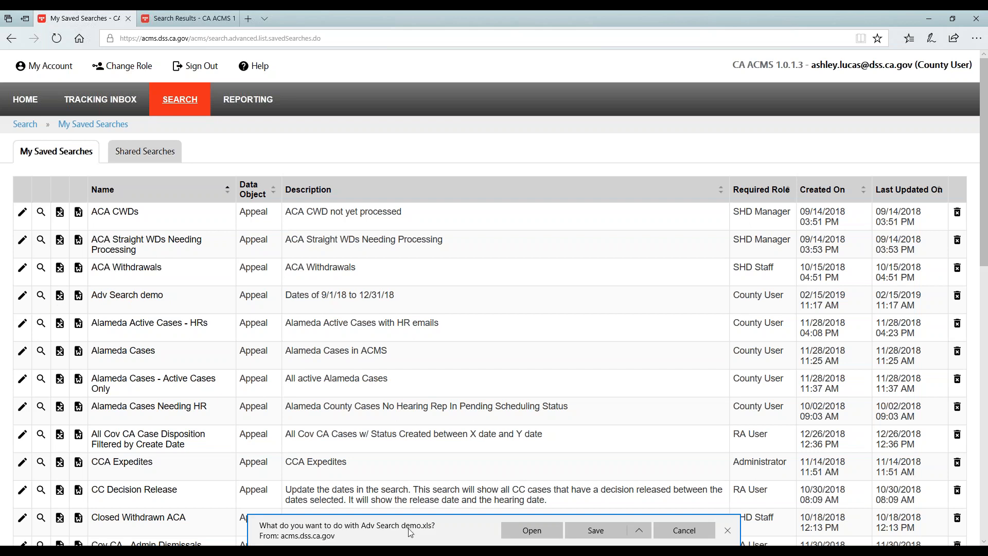
left_click(516, 537)
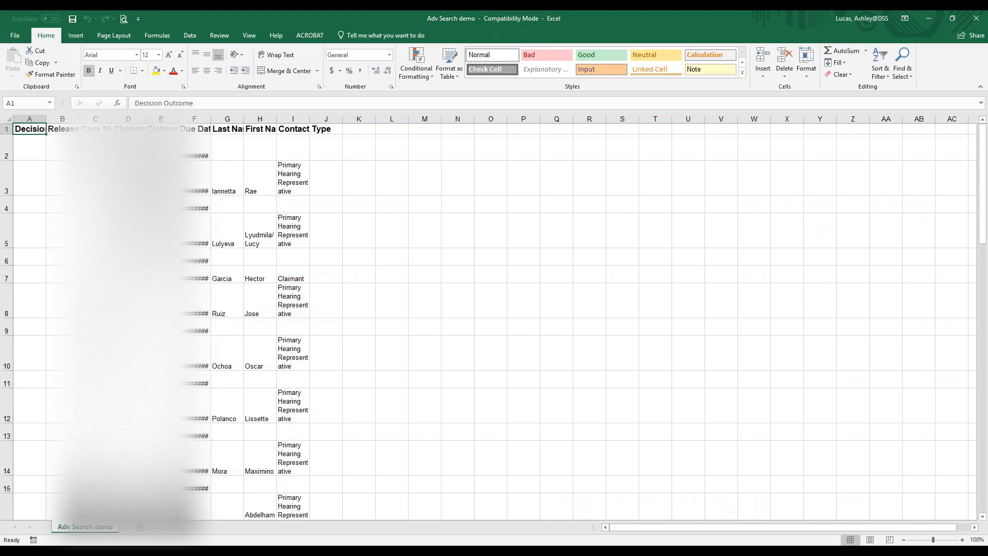
- Autofit the Decision Outcome, Release Date, Case Number, Claimant Last Name, Due Date and Contact Type columns to their contents
double_click(49, 118)
double_click(125, 118)
left_click(125, 119)
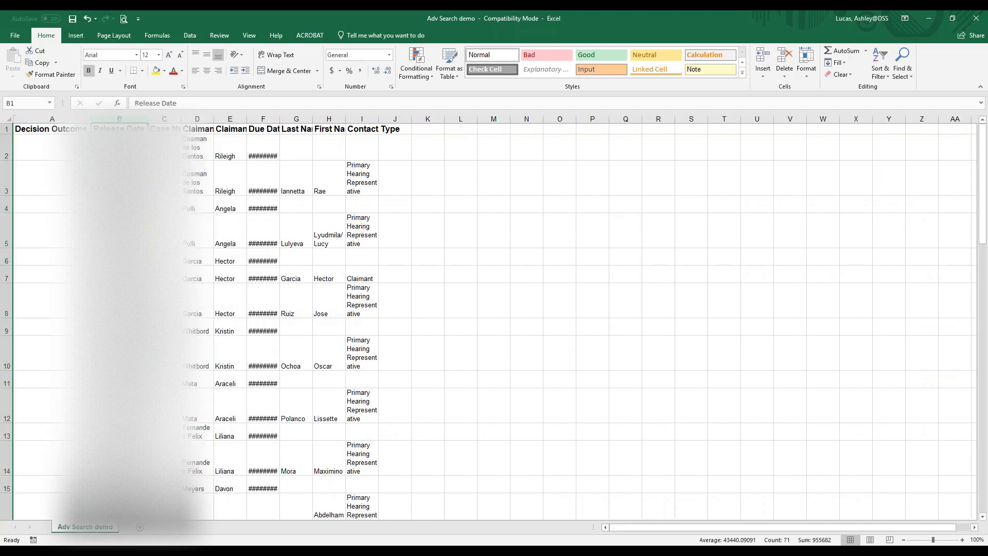
double_click(181, 119)
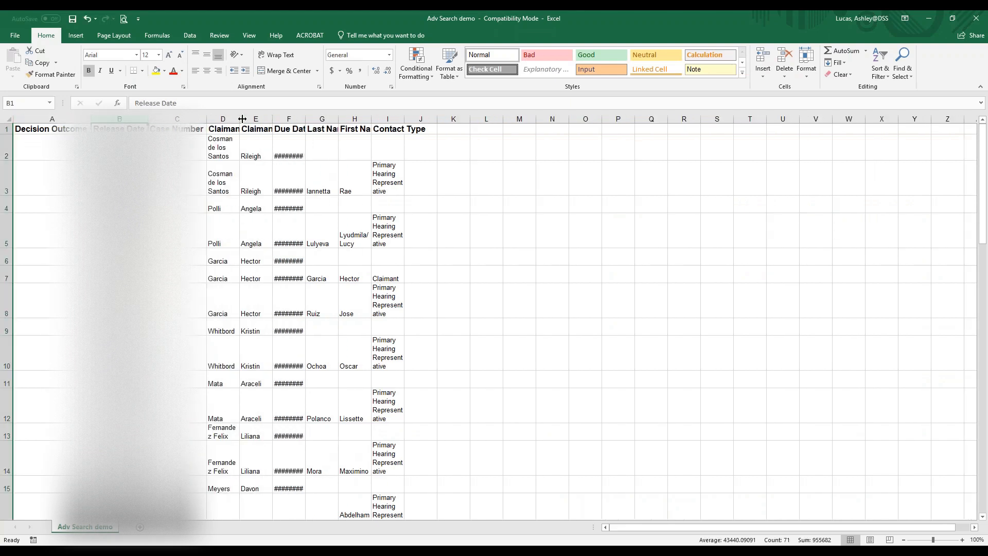
double_click(240, 119)
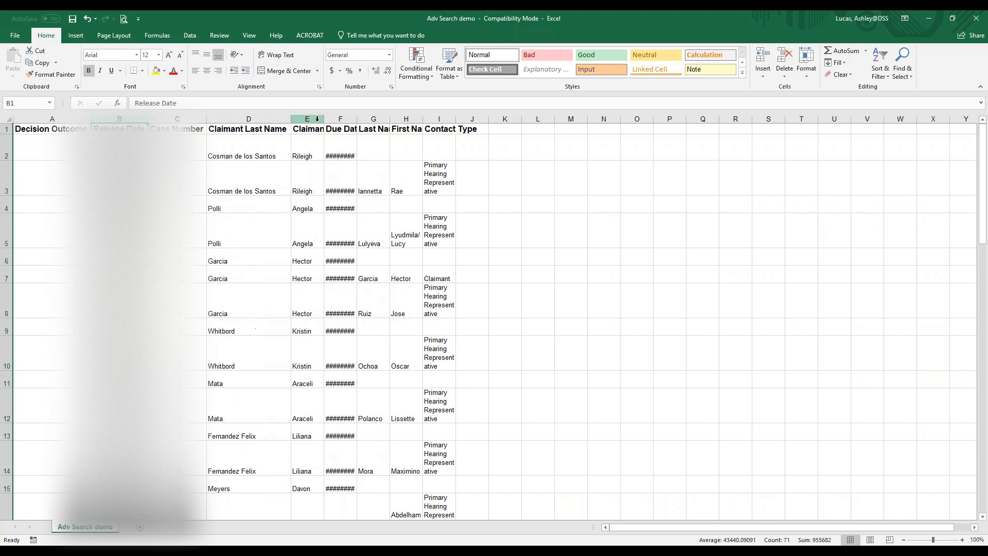
double_click(358, 119)
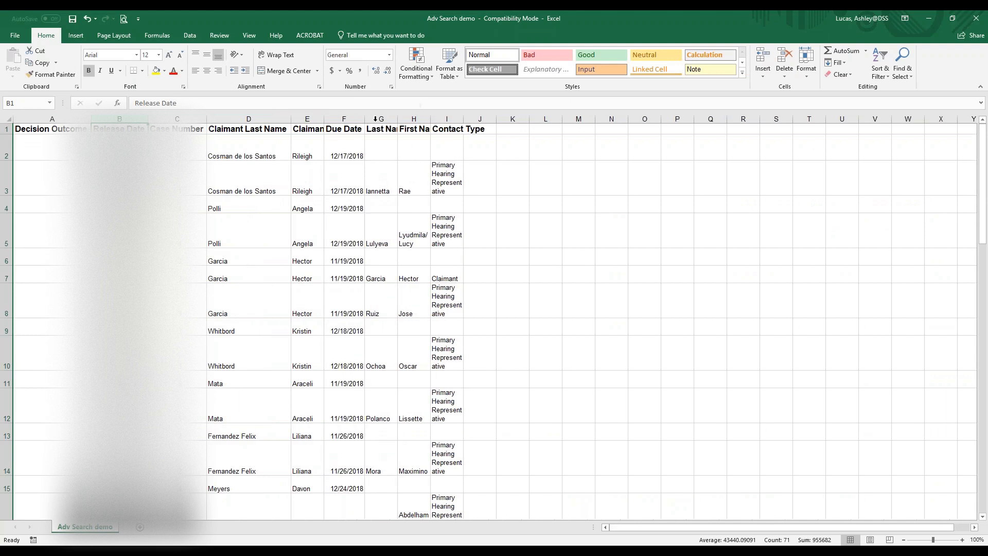
double_click(465, 119)
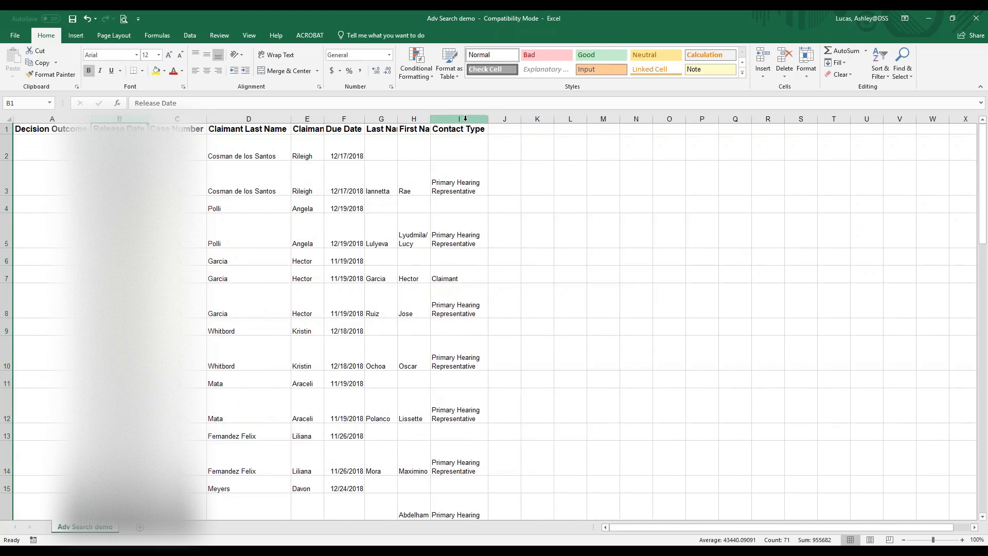
- Autofit the height of all rows on the sheet
left_click(6, 118)
double_click(5, 160)
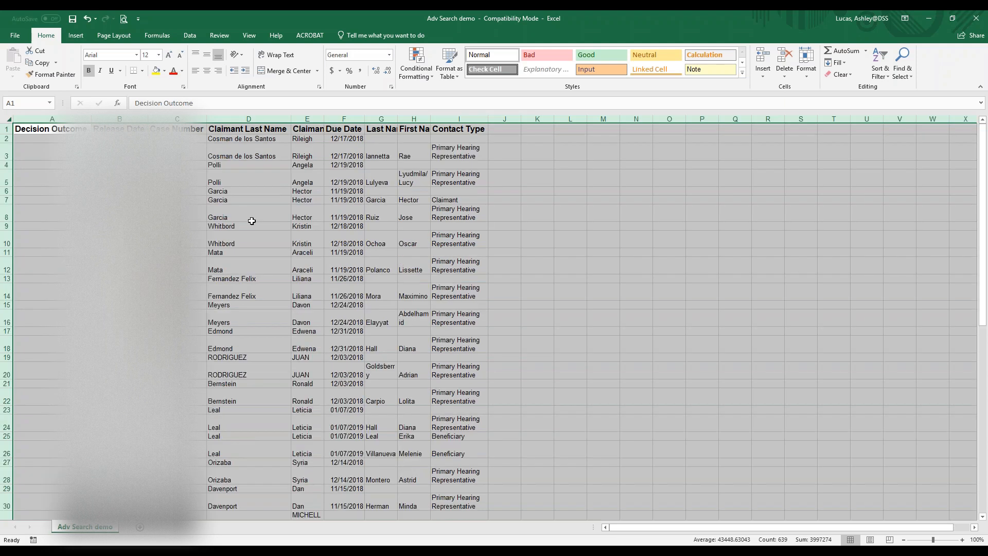
left_click(634, 242)
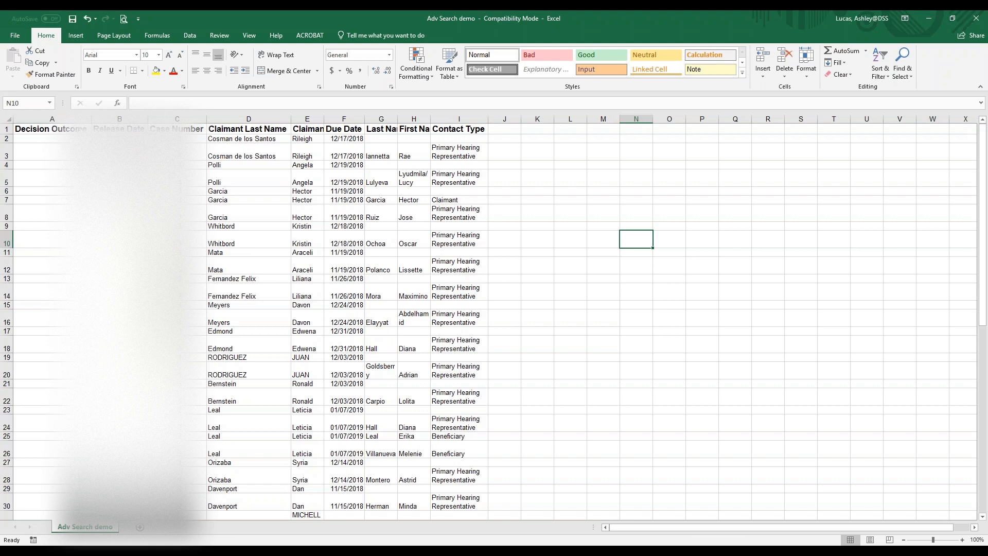
- Add filters to the header row from Decision Outcome through Contact Type
left_click_drag(52, 129, 458, 128)
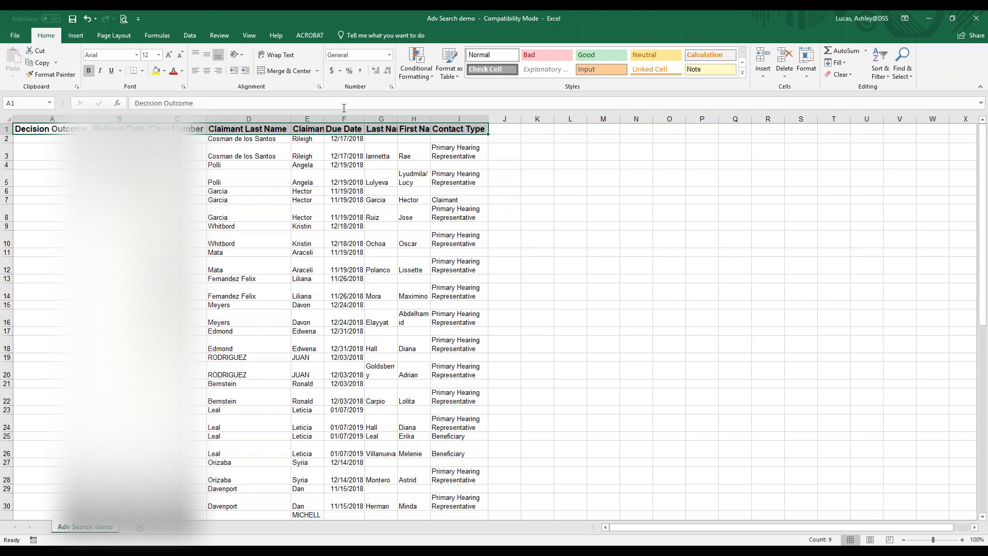
left_click(196, 40)
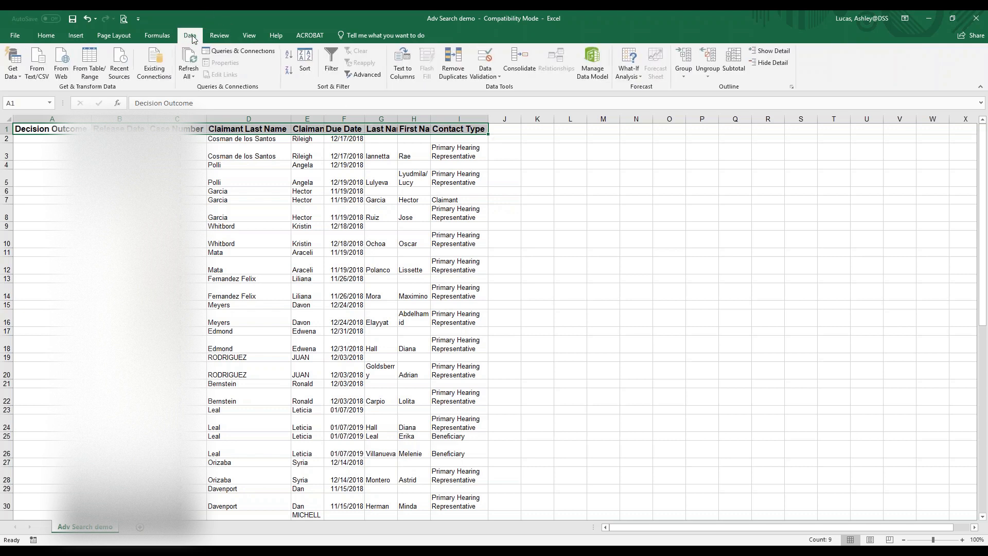
left_click(328, 72)
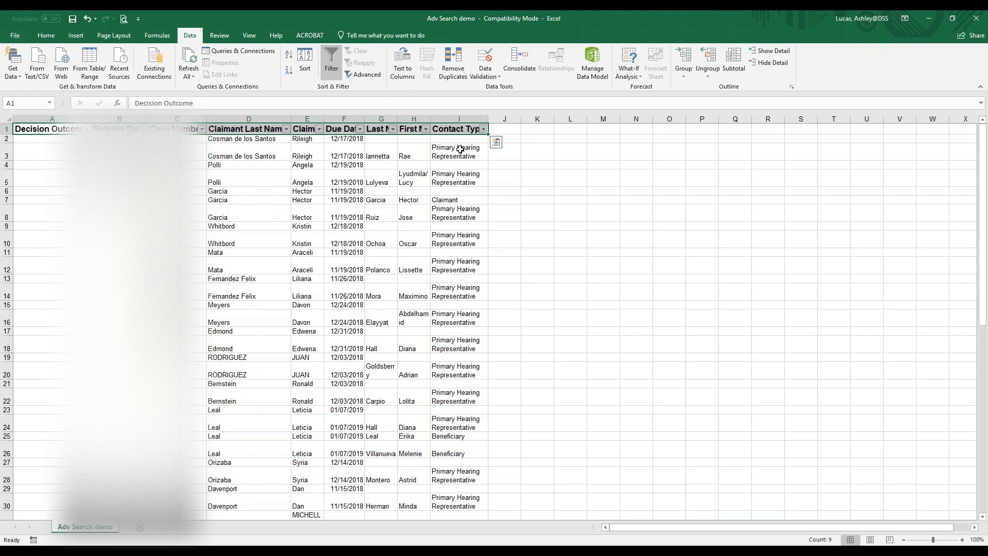
- Filter the Contact Type column to show only Primary Hearing Representative
left_click(484, 130)
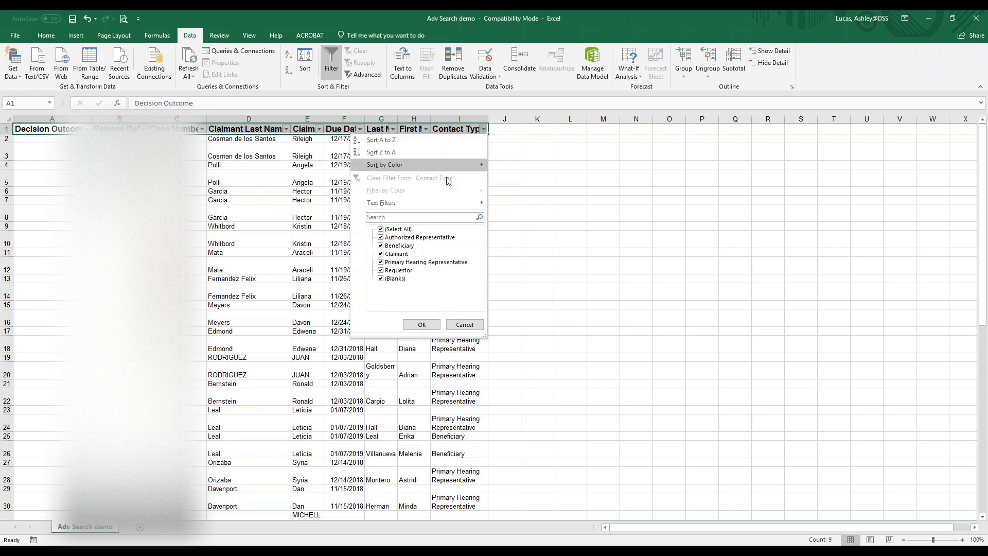
left_click(381, 270)
left_click(381, 279)
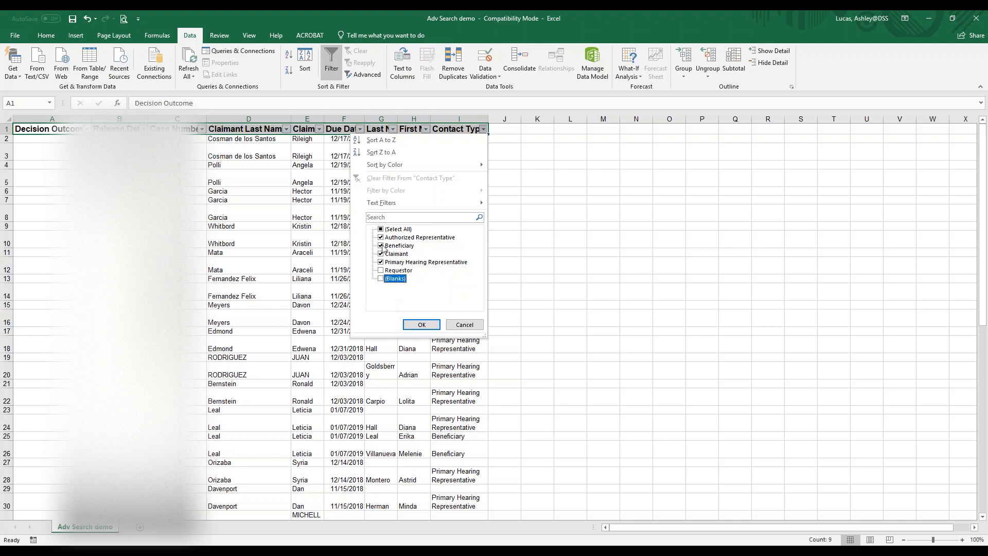
left_click(381, 254)
left_click(382, 247)
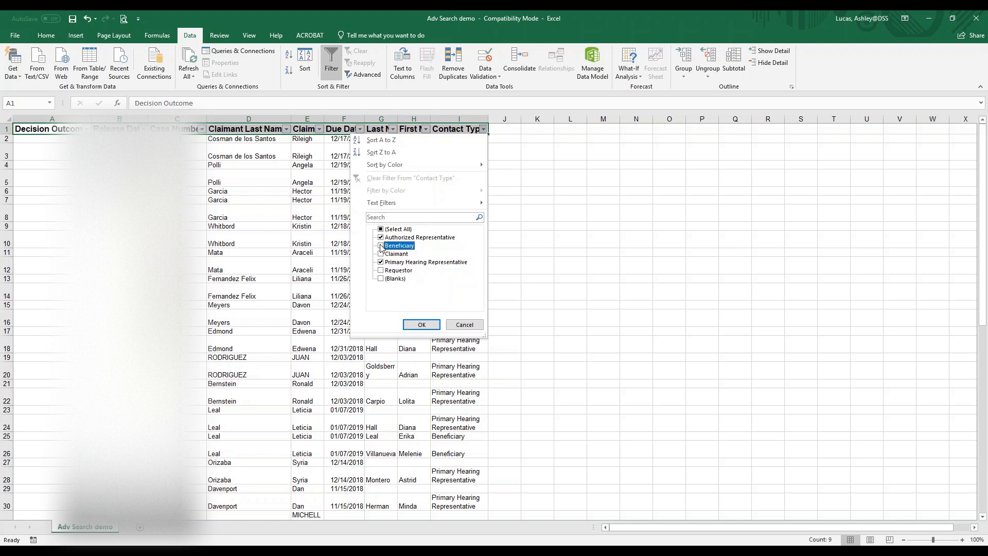
left_click(381, 237)
left_click(422, 324)
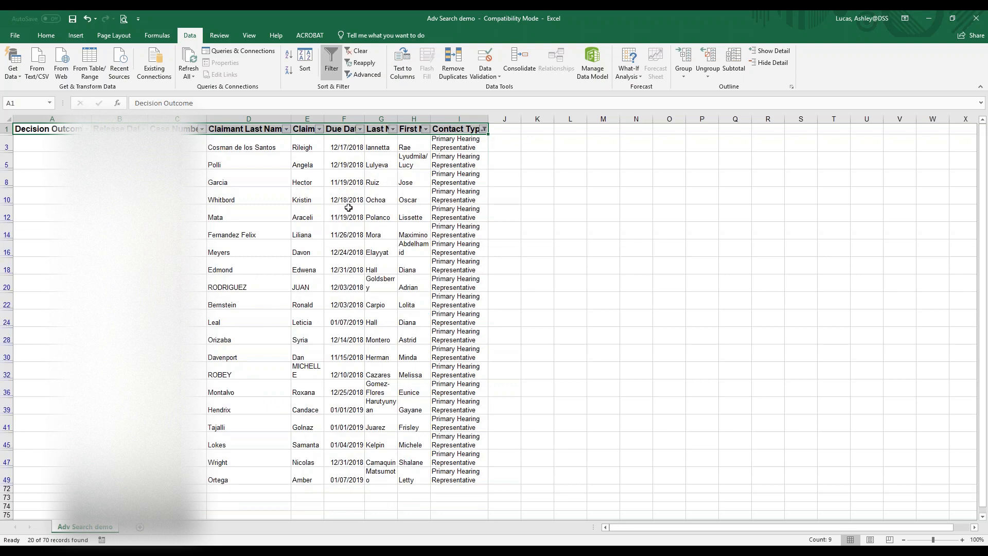
- Look over the filtered rows and reset the Contact Type filter to include all values
scroll(319, 513, "down", 1)
scroll(320, 512, "up", 1)
left_click(483, 129)
left_click(382, 229)
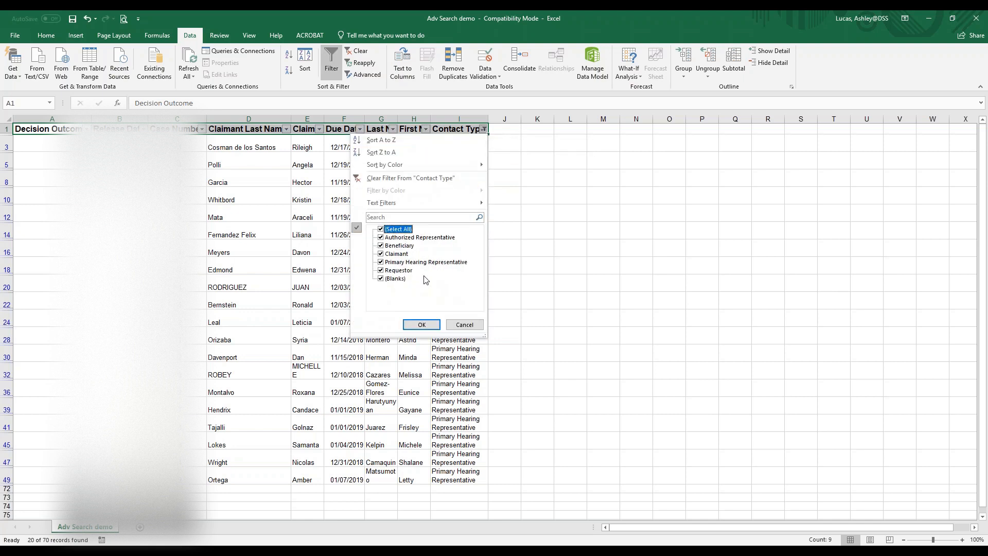
left_click(421, 325)
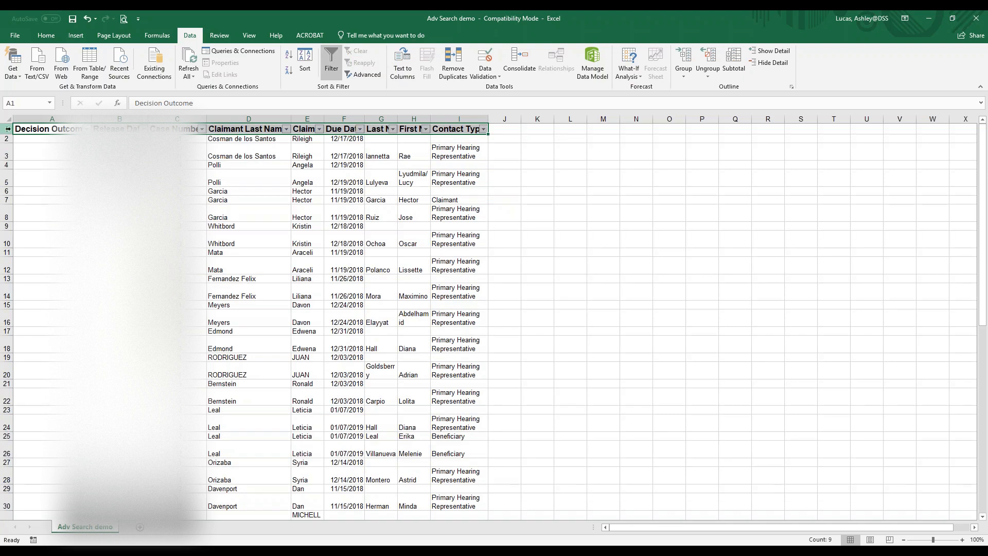
- Sort all data rows, including the header row as headers, by Case Number on cell values from A to Z
left_click_drag(8, 129, 3, 193)
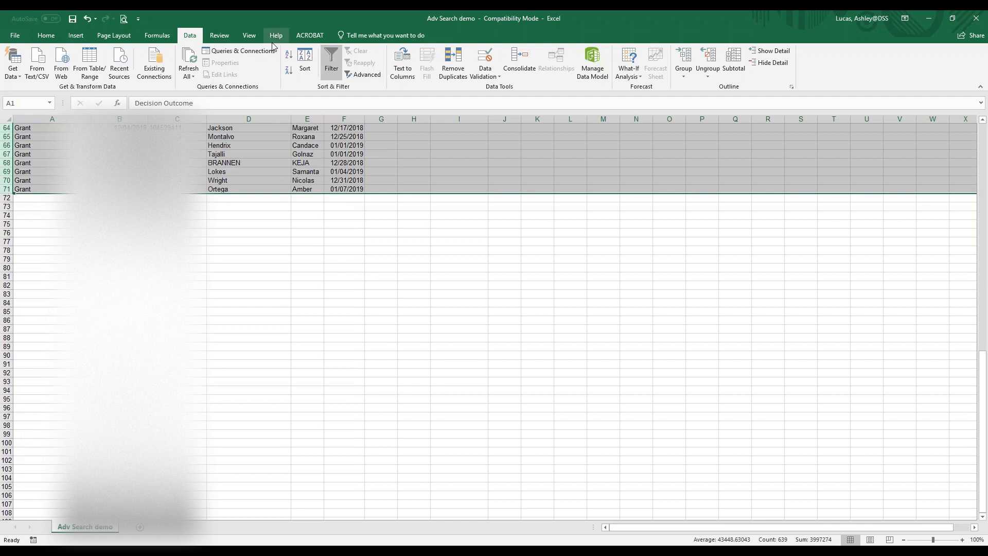
left_click(304, 55)
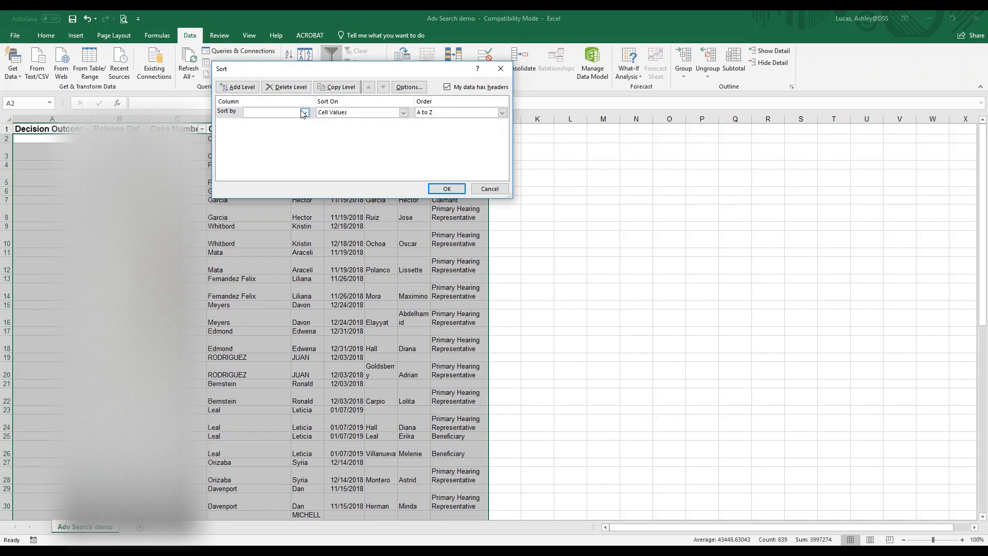
left_click(306, 113)
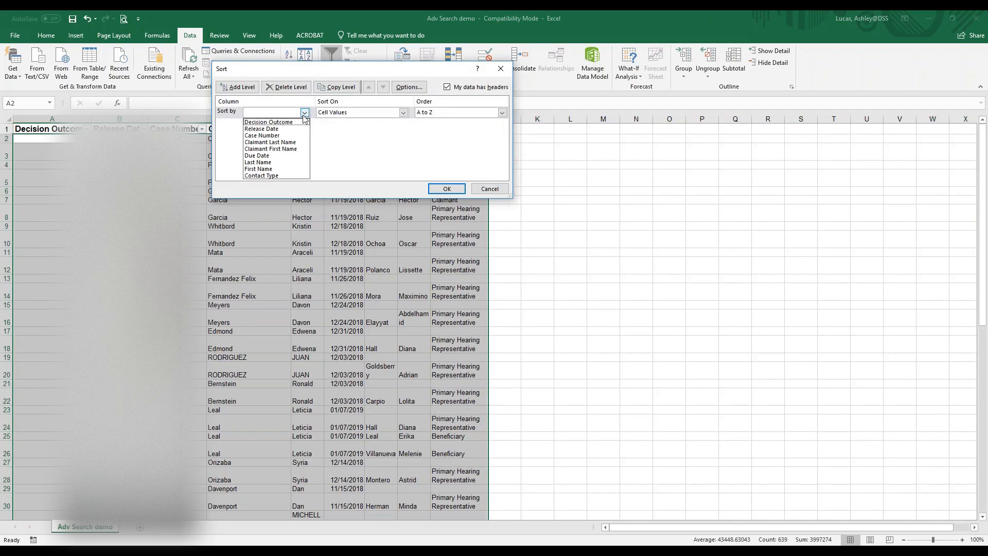
left_click(277, 136)
left_click(446, 188)
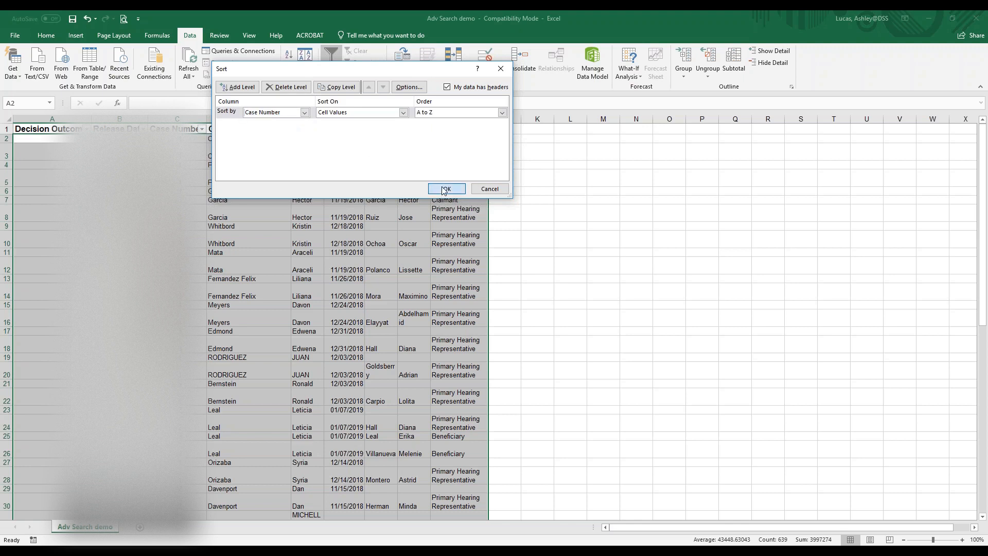
left_click(319, 156)
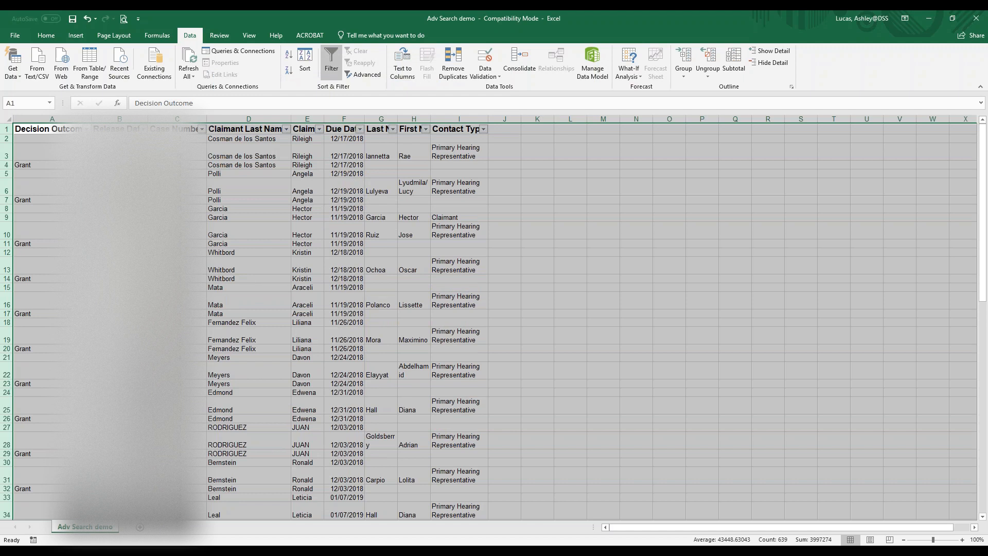
- Move the first case's decision outcome and release date from row 4 into its representative row 3, replacing existing data, and delete row 2
left_click(177, 138)
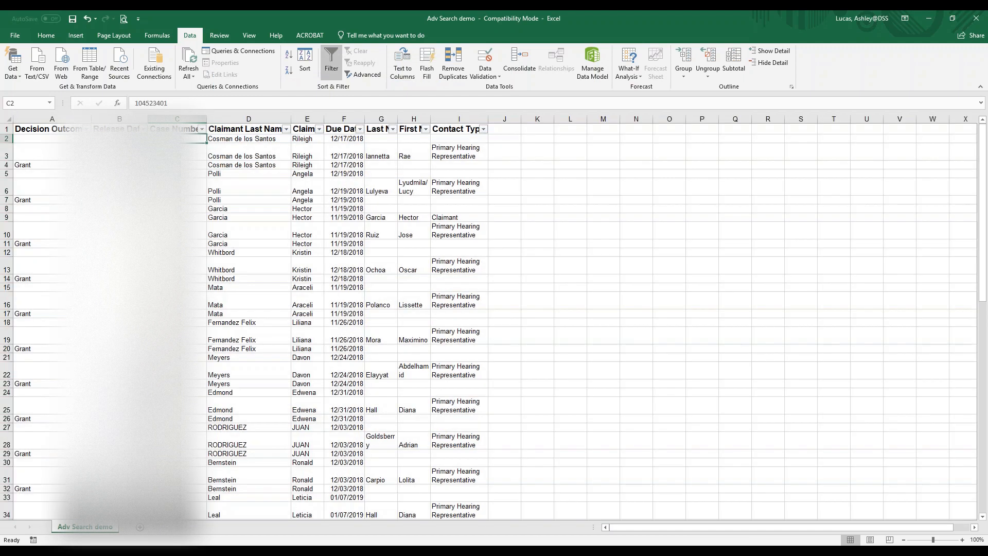
left_click_drag(31, 138, 471, 166)
left_click_drag(57, 165, 113, 153)
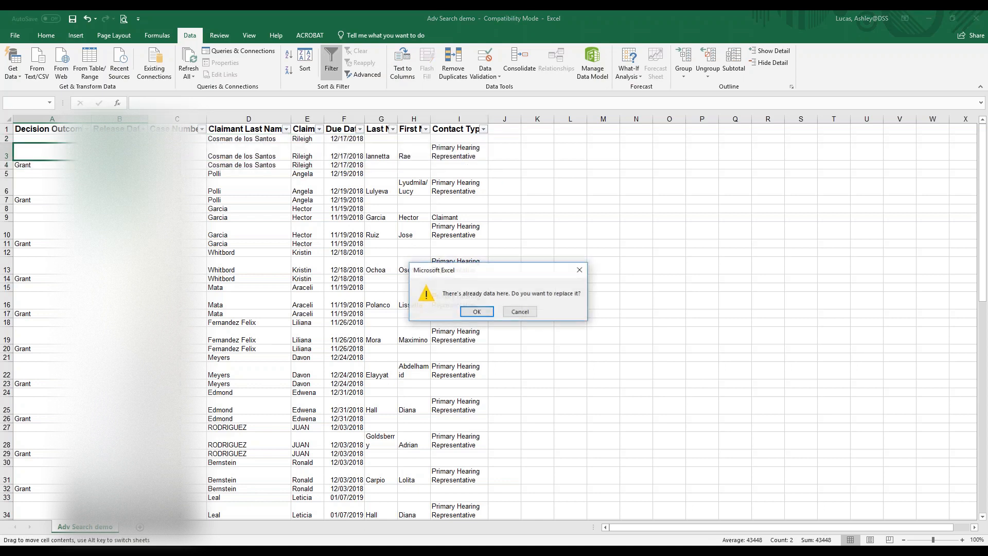
left_click(477, 312)
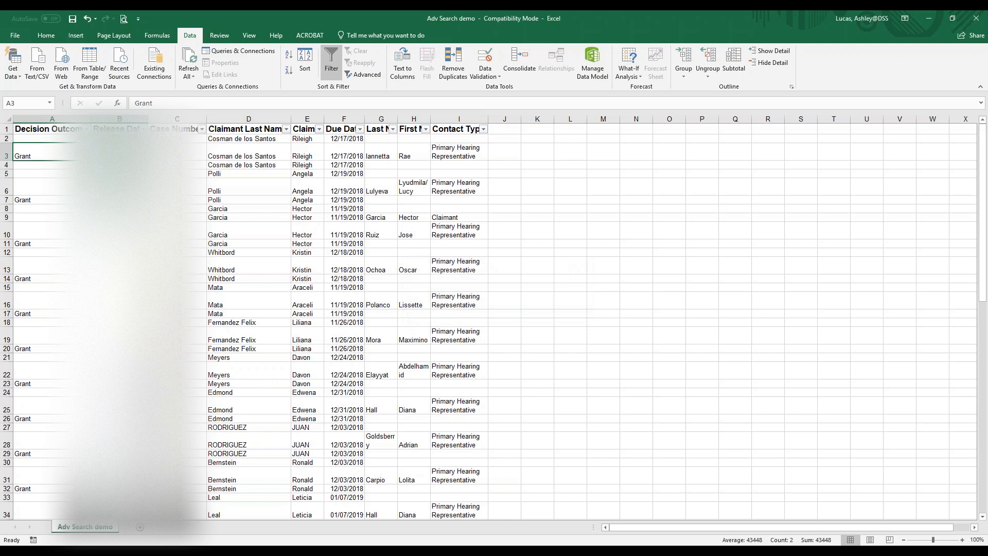
left_click(6, 138)
right_click(6, 138)
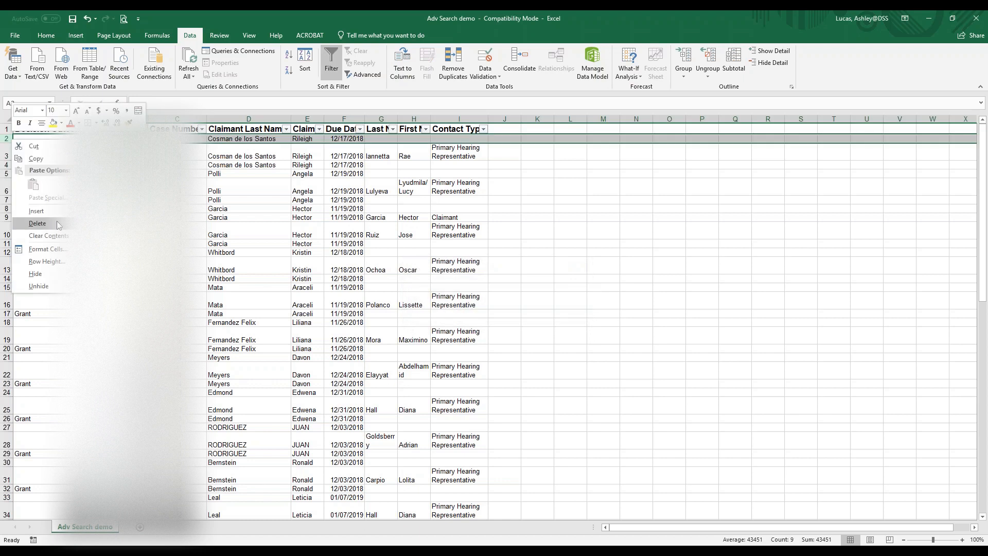
left_click(37, 224)
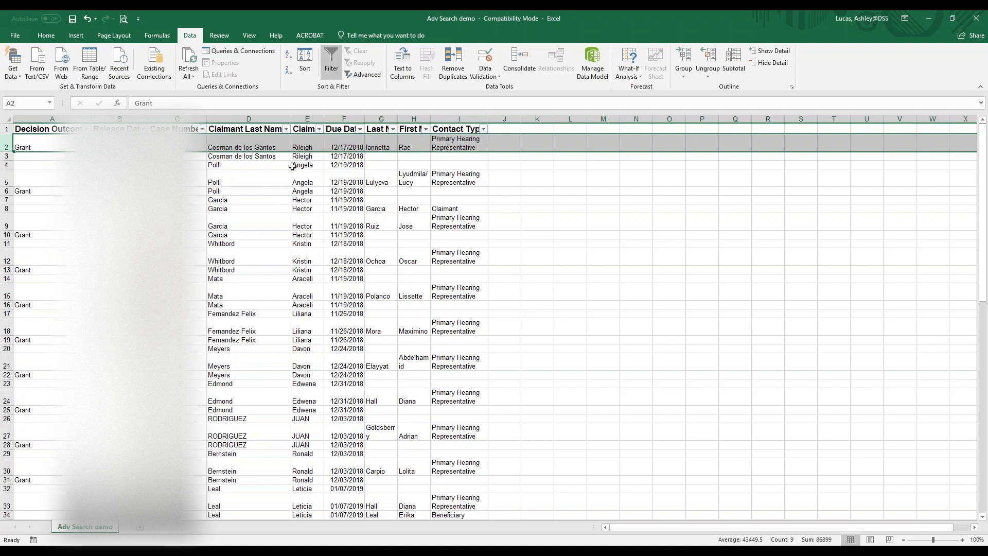
- Move the second case's decision outcome and release date from row 6 up to row 5, replacing existing data, and delete rows 3 and 4
left_click_drag(75, 192, 103, 182)
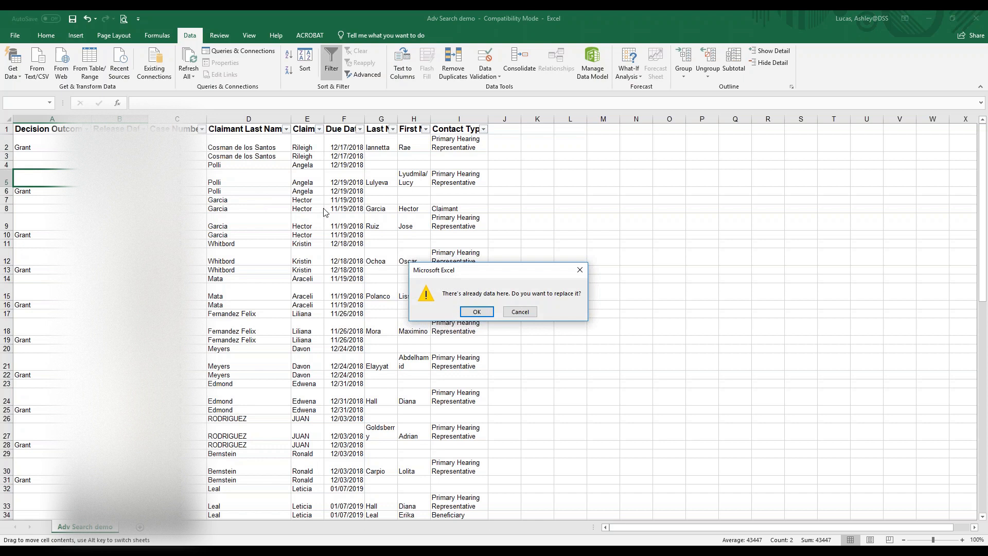
left_click(474, 312)
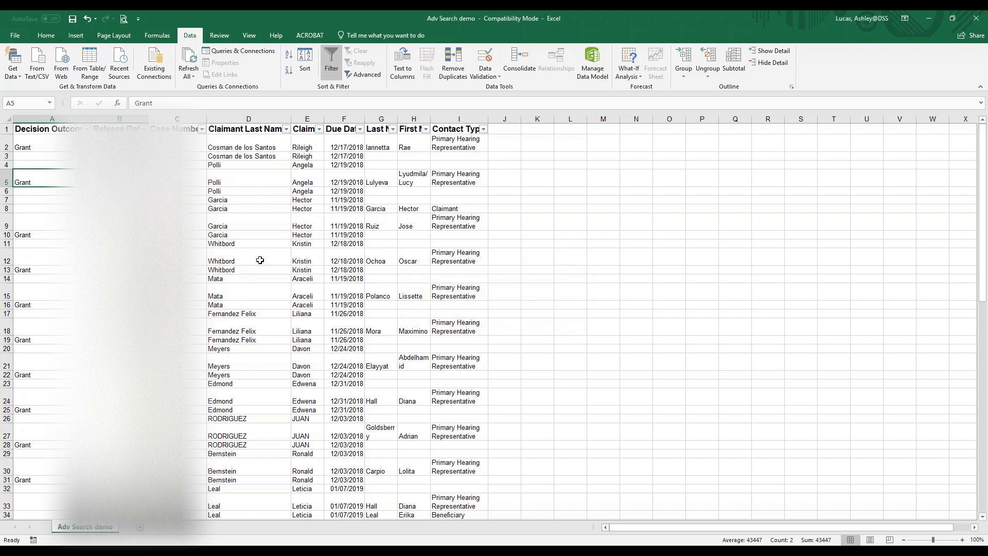
left_click_drag(6, 156, 7, 163)
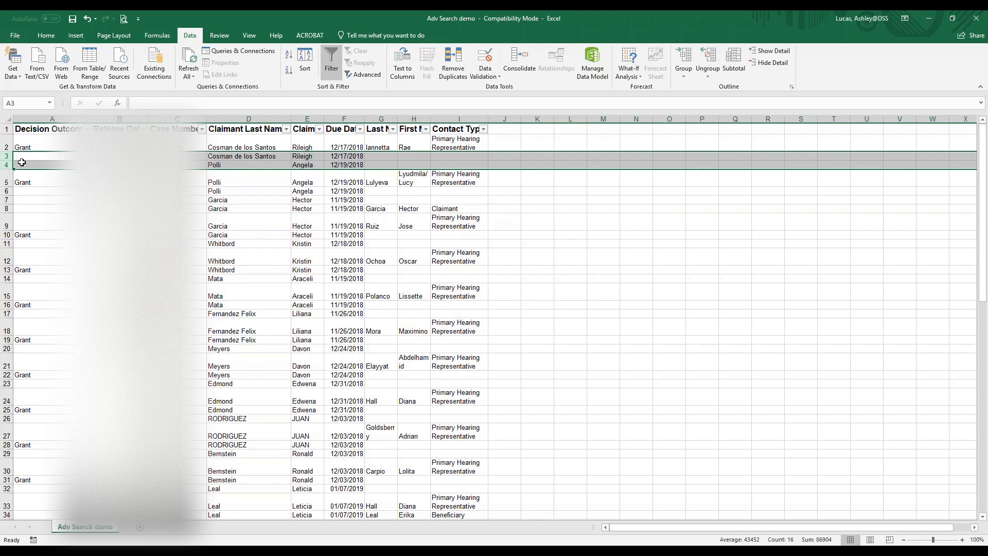
right_click(6, 159)
left_click(31, 245)
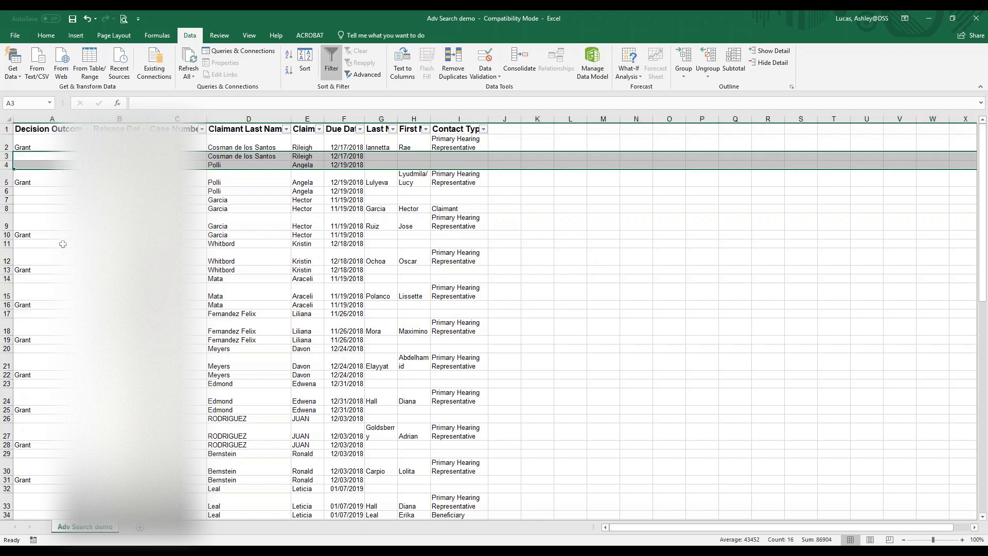
- Examine the remaining rows for how each case's decision, contact and blank entries are still split across separate rows
left_click(448, 165)
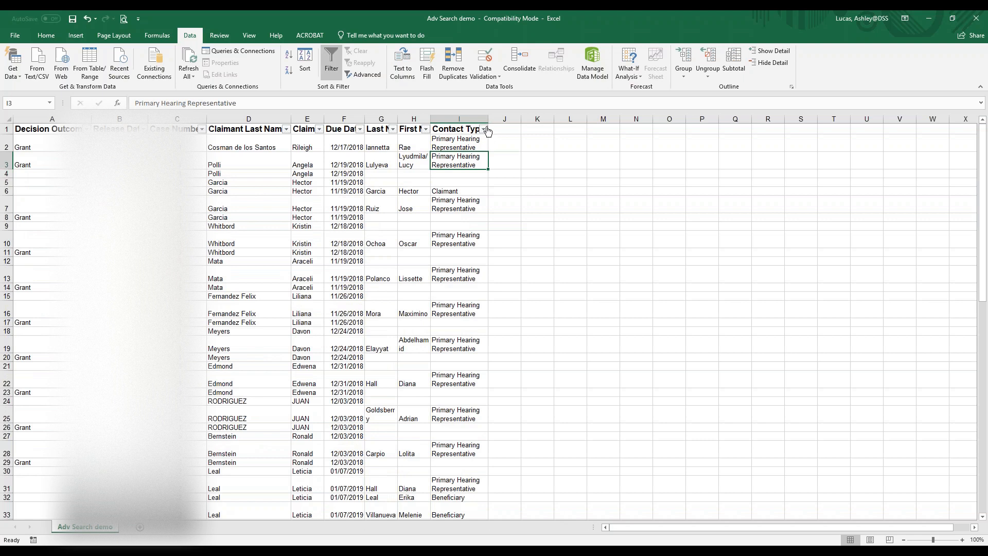
left_click(144, 129)
scroll(423, 313, "down", 1)
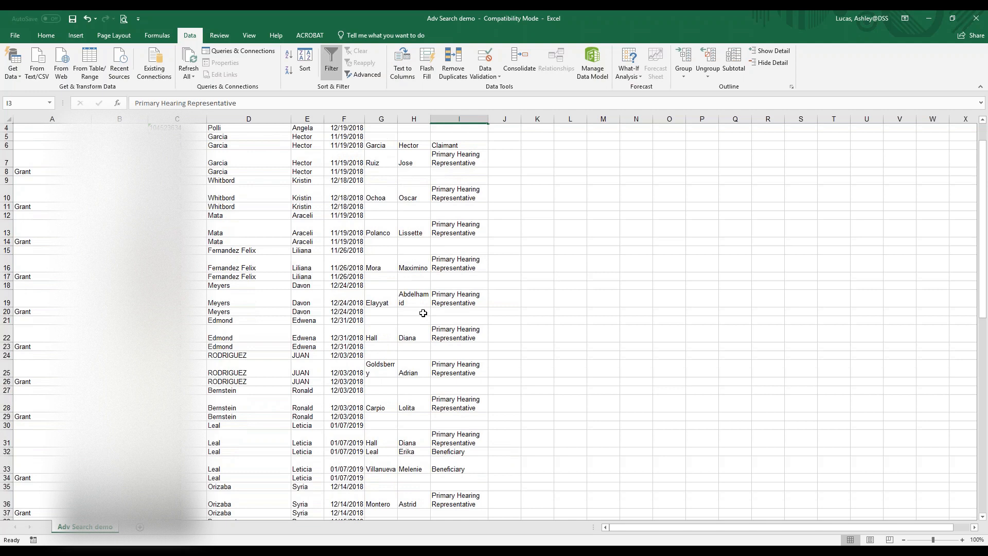
scroll(423, 314, "down", 2)
scroll(423, 313, "down", 5)
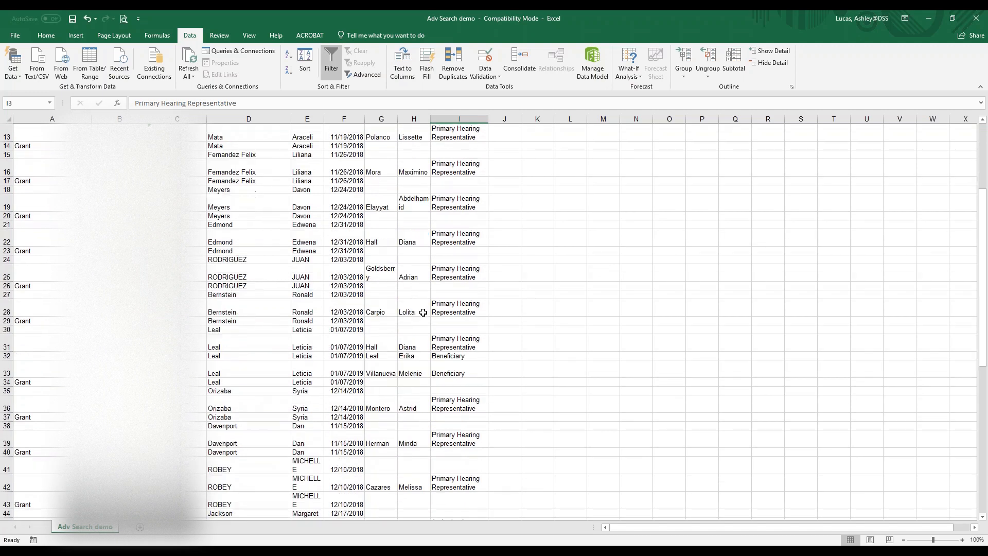
scroll(423, 313, "down", 3)
scroll(423, 313, "up", 8)
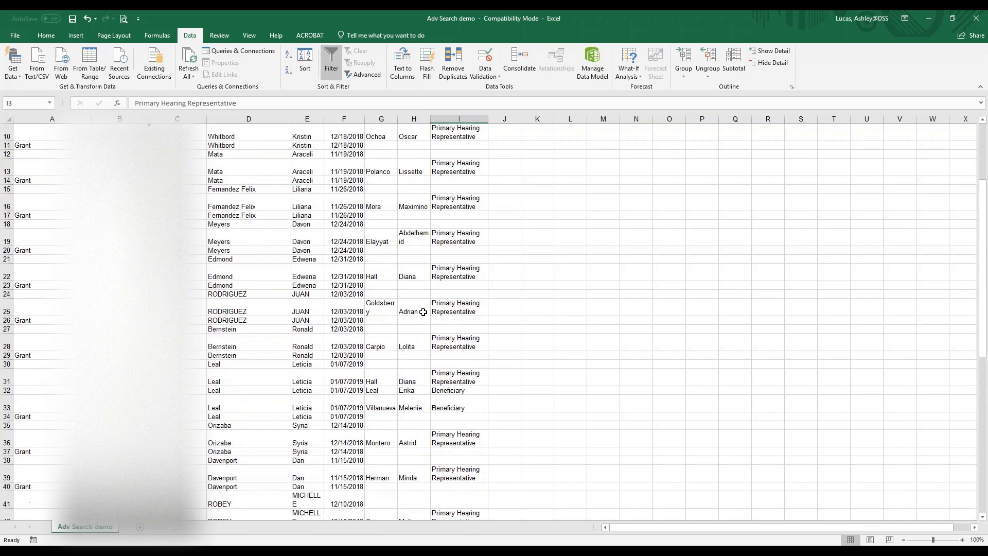
scroll(424, 313, "up", 3)
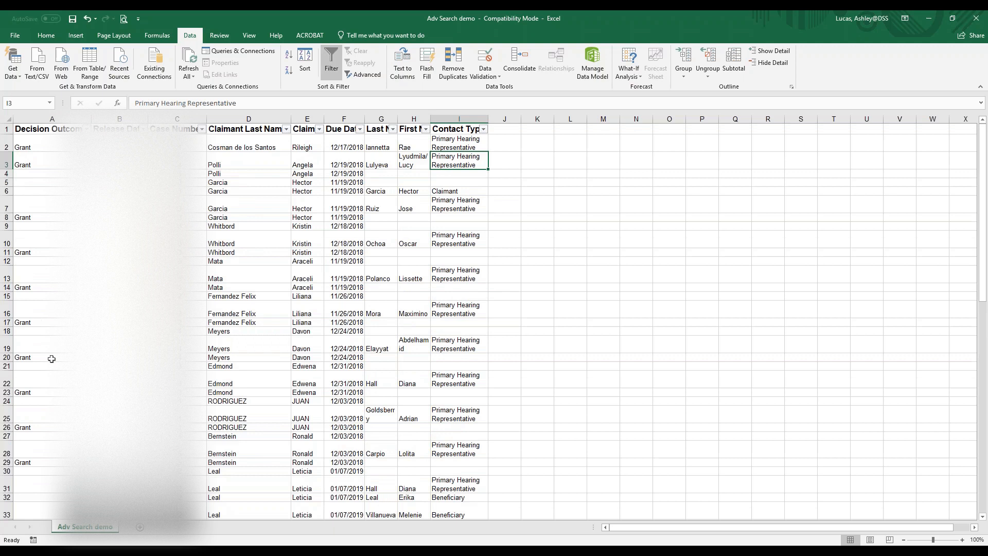
scroll(52, 359, "down", 2)
scroll(34, 241, "up", 2)
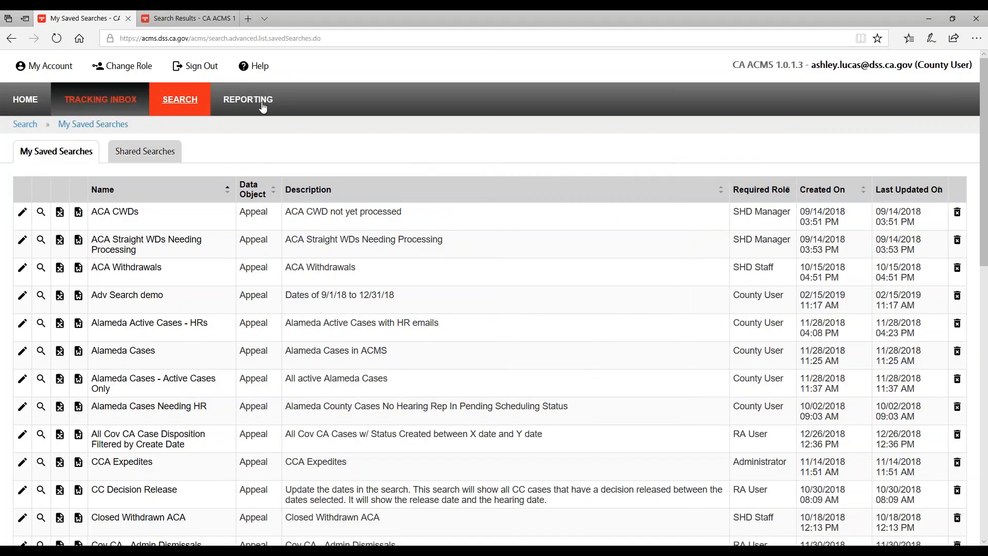
- Switch to ACMS in the browser and view the list of shared reports
mouse_move(252, 103)
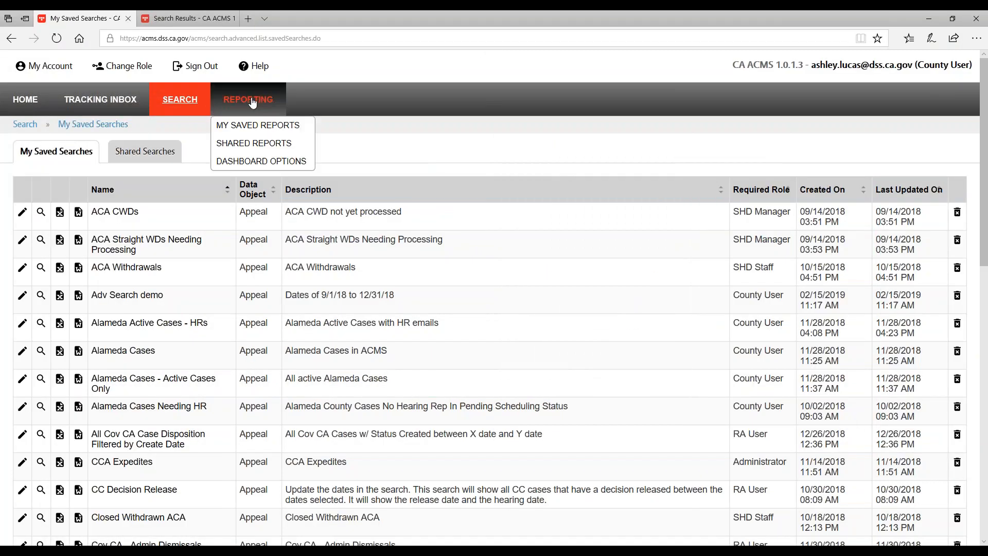
left_click(242, 145)
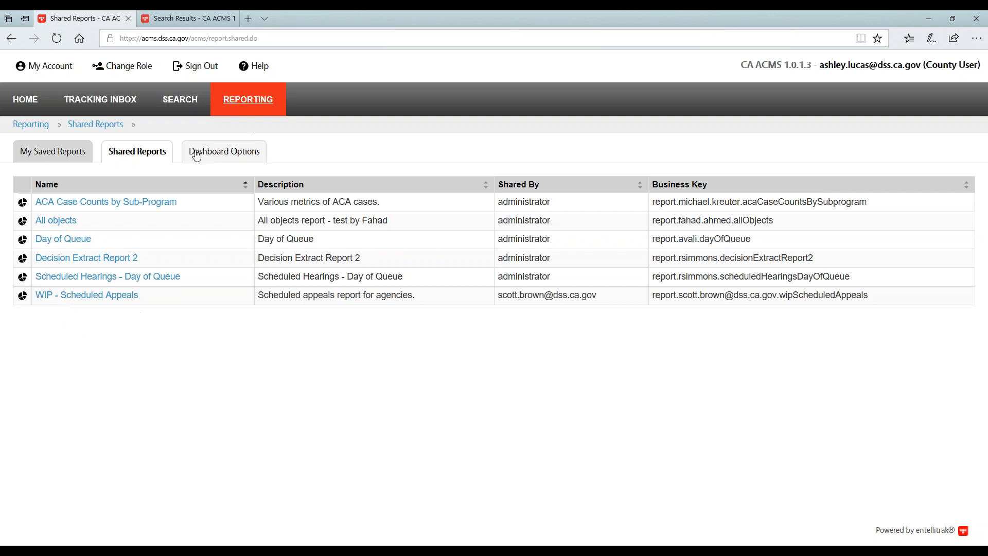
- Run the saved search Adv Search demo and open its search criteria for editing
mouse_move(193, 107)
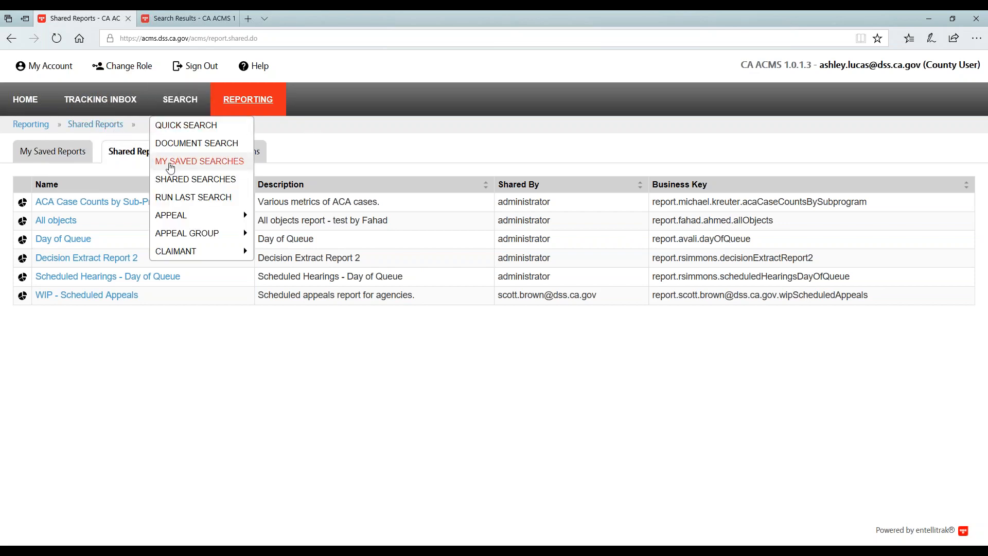
left_click(172, 166)
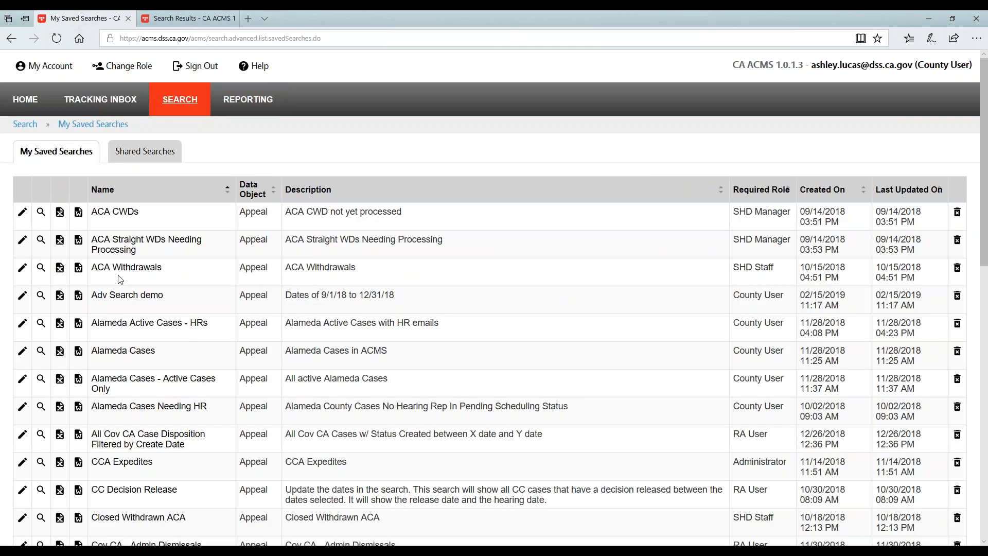
left_click(132, 301)
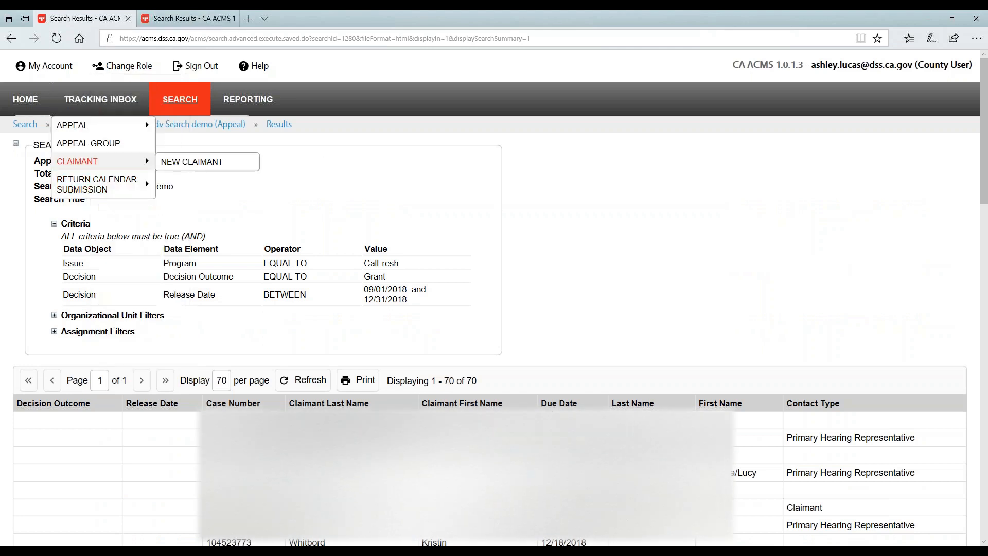
left_click(191, 127)
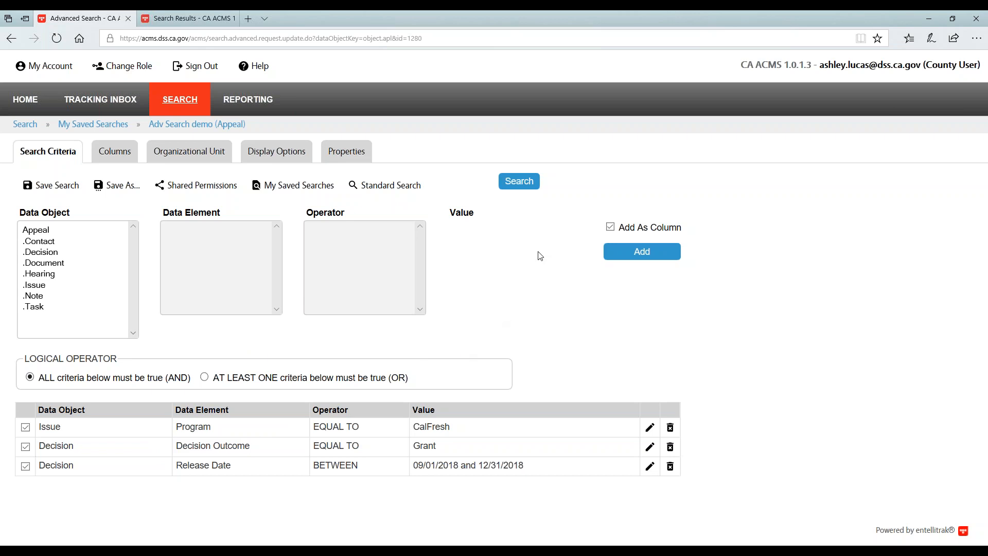
- Share the Adv Search demo search with one individual county user, using permission type User with Run Search allowed
left_click(196, 187)
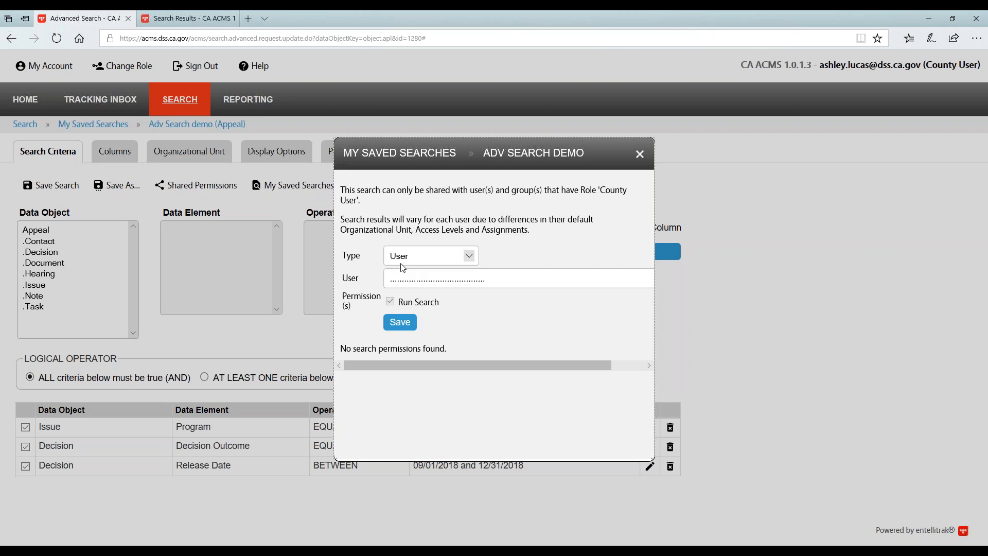
left_click(468, 256)
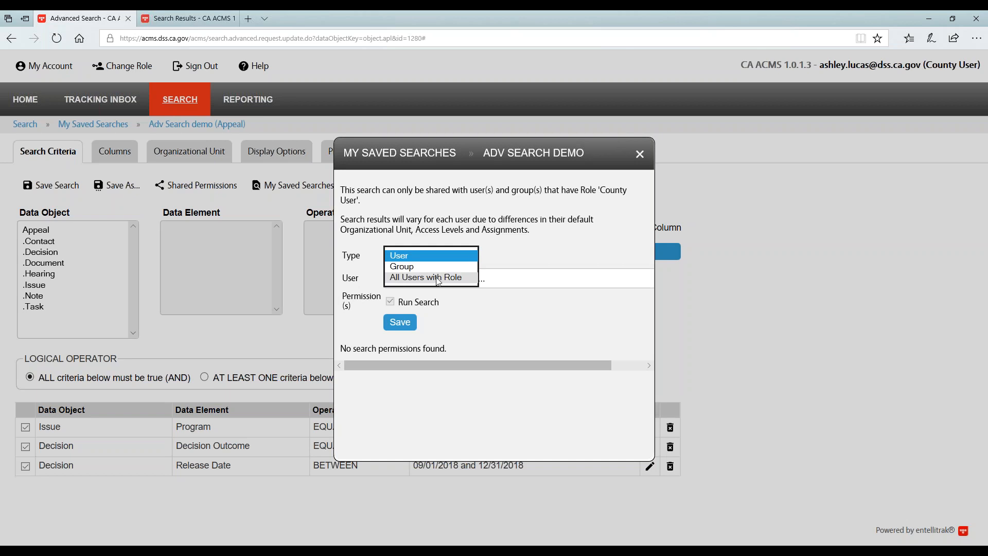
left_click(400, 256)
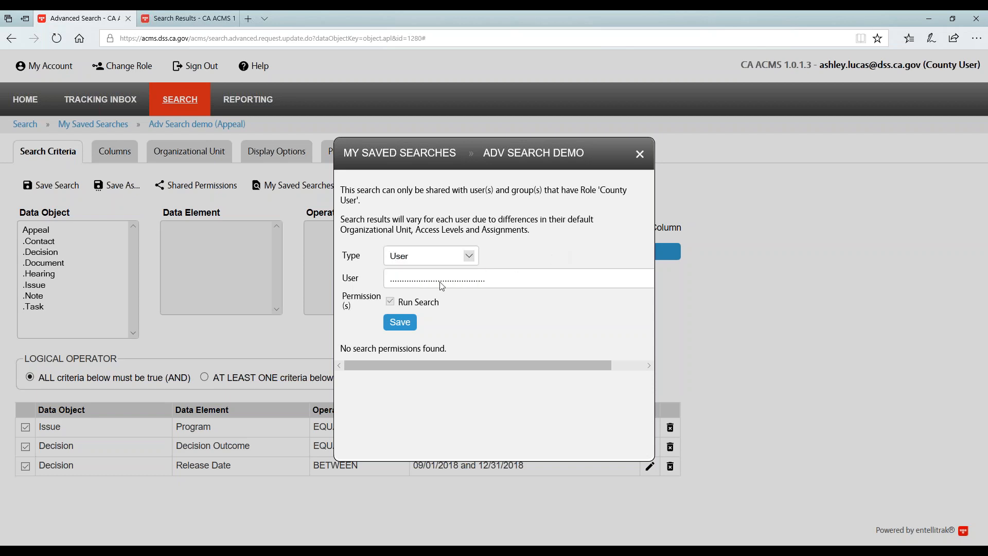
left_click(474, 258)
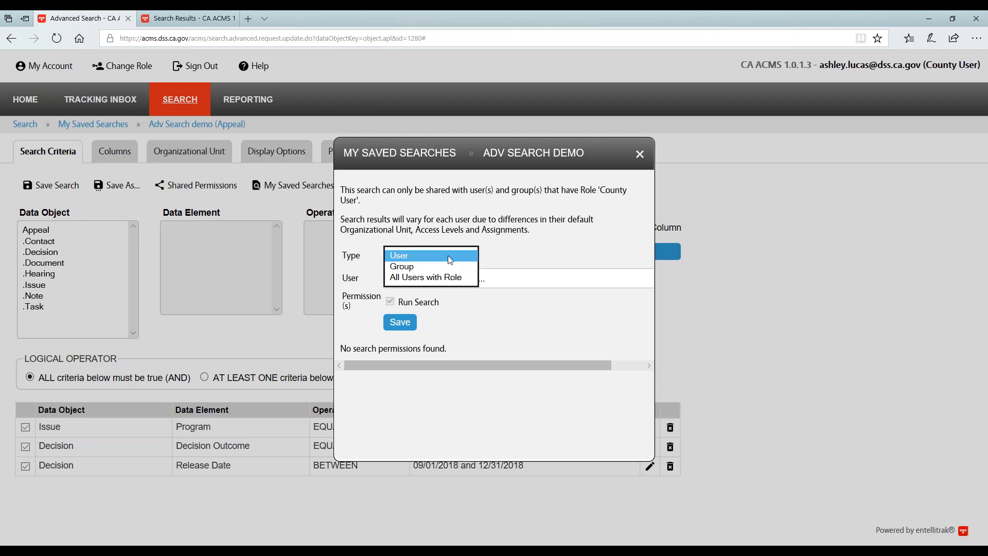
left_click(450, 261)
left_click(415, 281)
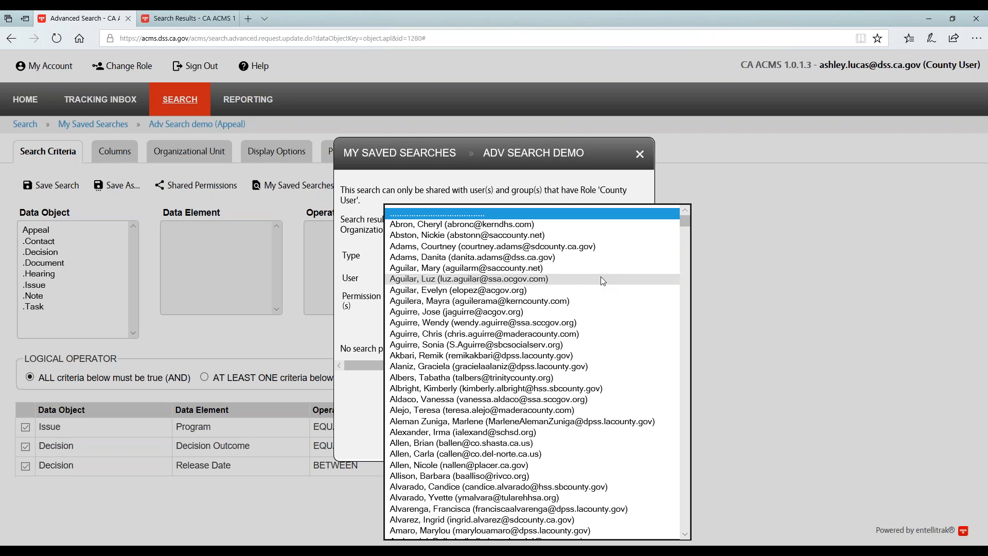
left_click_drag(681, 227, 694, 323)
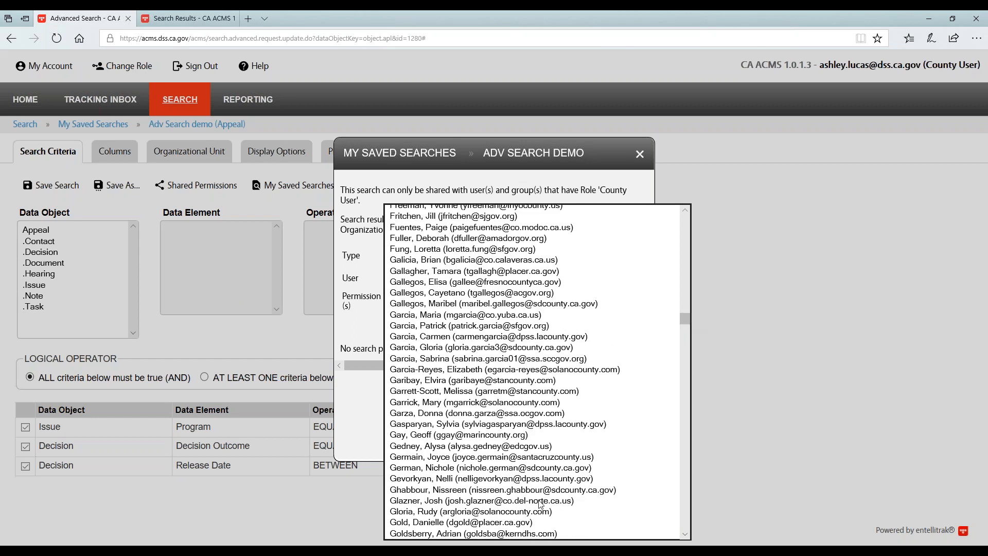
left_click(491, 468)
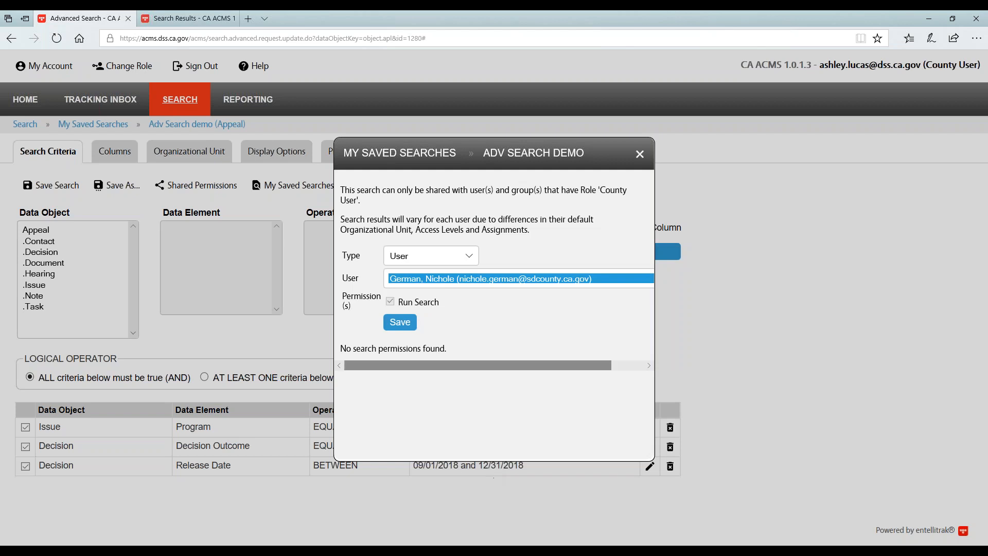
left_click(398, 324)
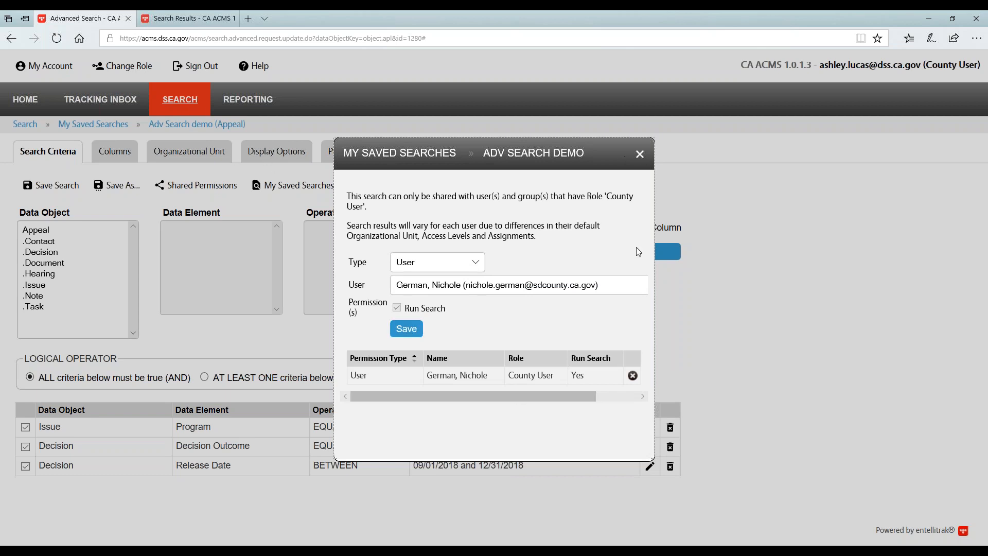
left_click(640, 155)
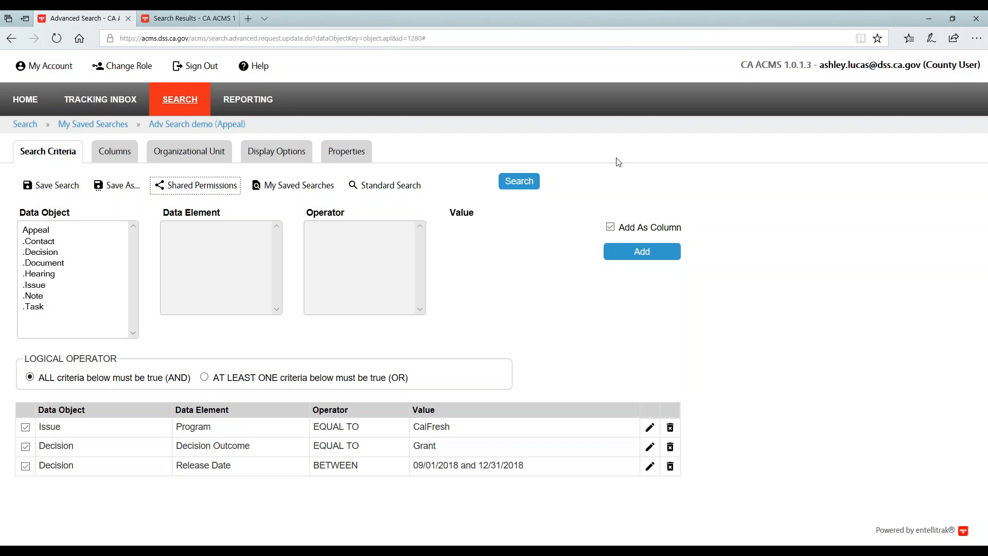
- Open the list of shared searches and review the available searches and their required roles
mouse_move(178, 103)
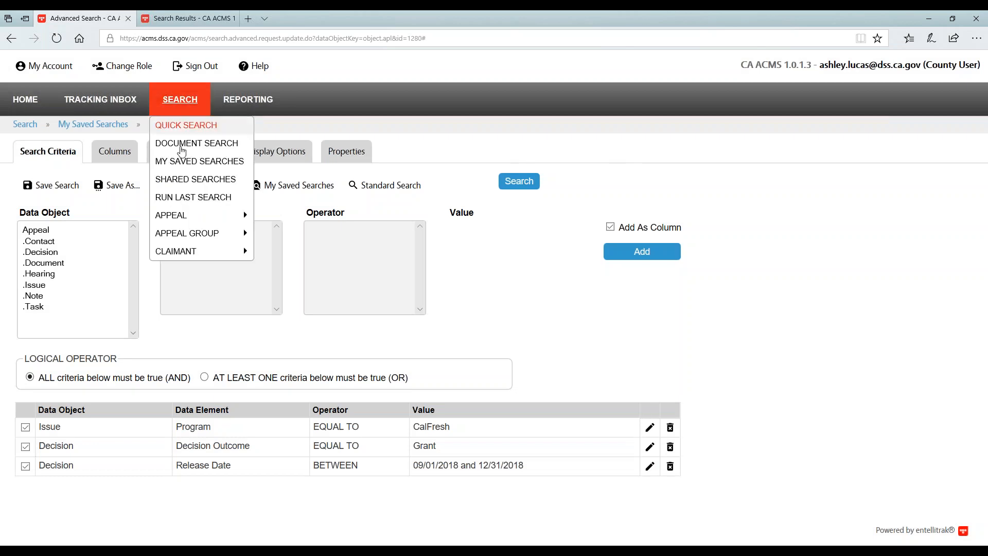
left_click(180, 183)
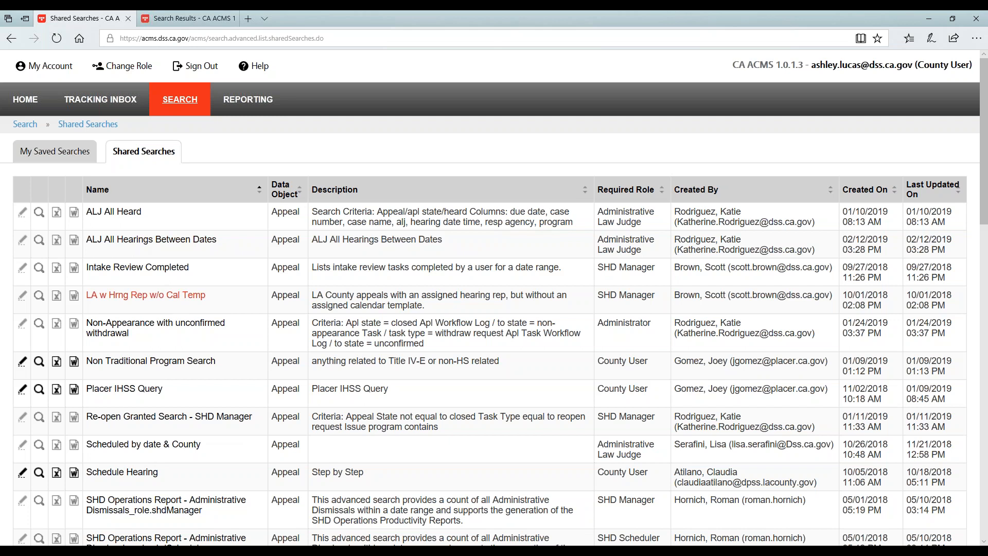
scroll(150, 252, "down", 6)
scroll(150, 303, "down", 10)
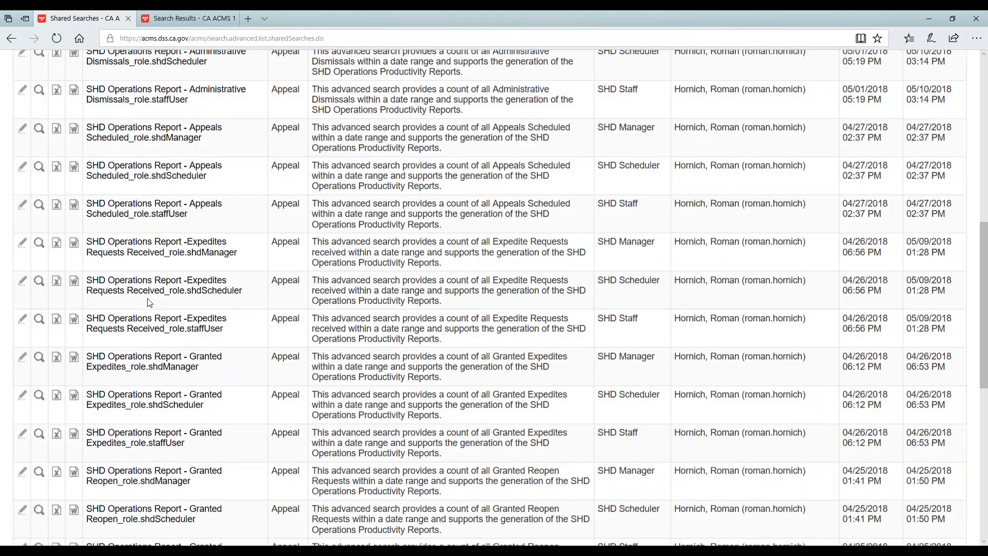
scroll(165, 309, "up", 15)
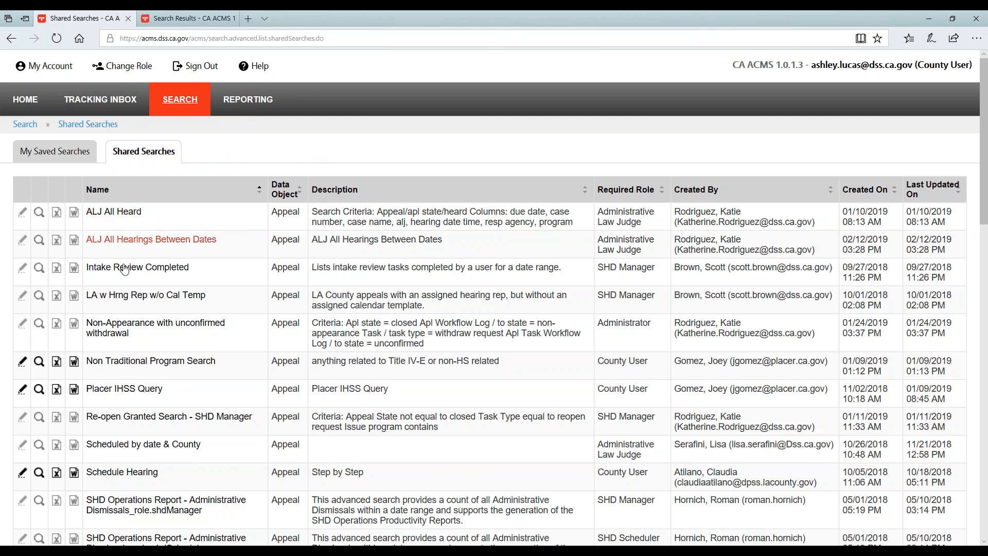
- Rerun Adv Search demo from the saved searches and return to its search criteria
mouse_move(195, 96)
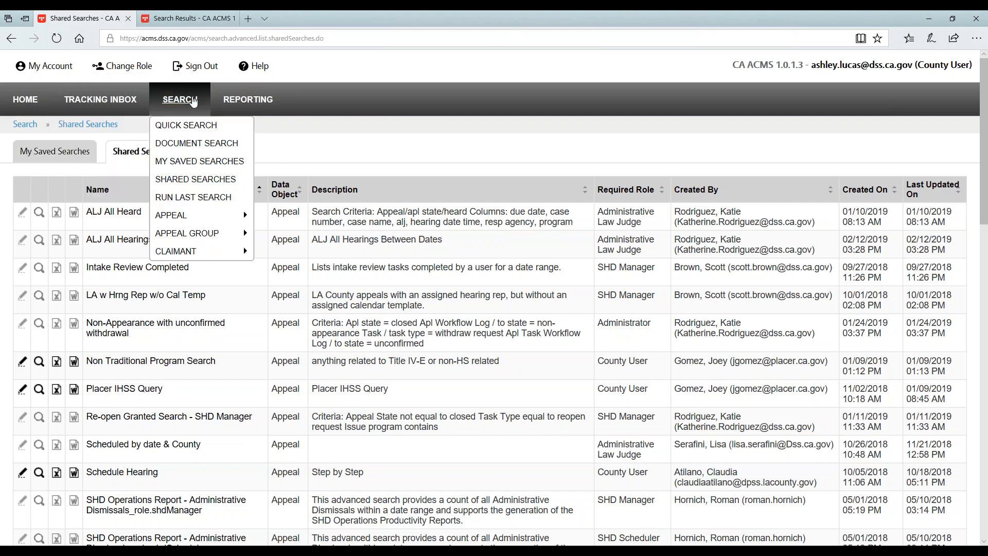
left_click(191, 162)
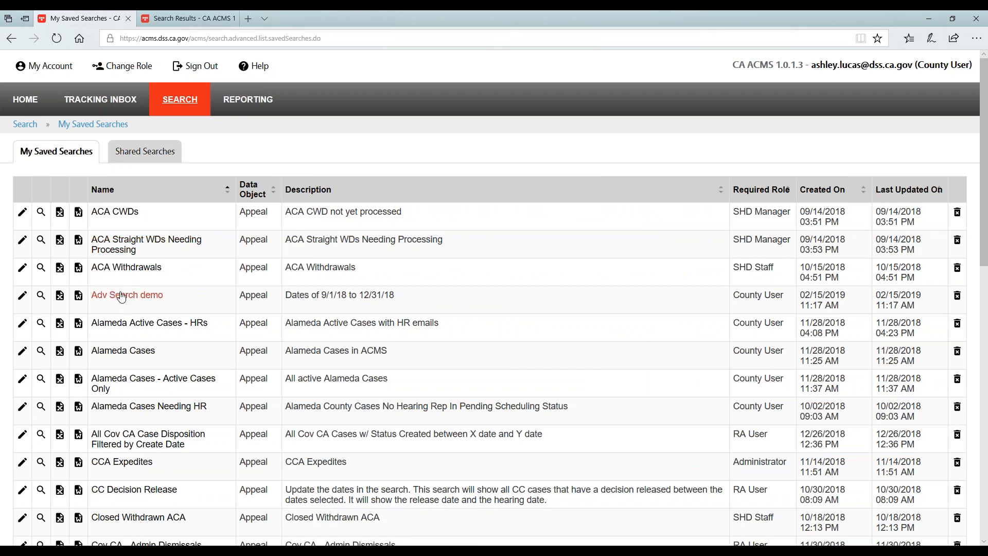
left_click(120, 300)
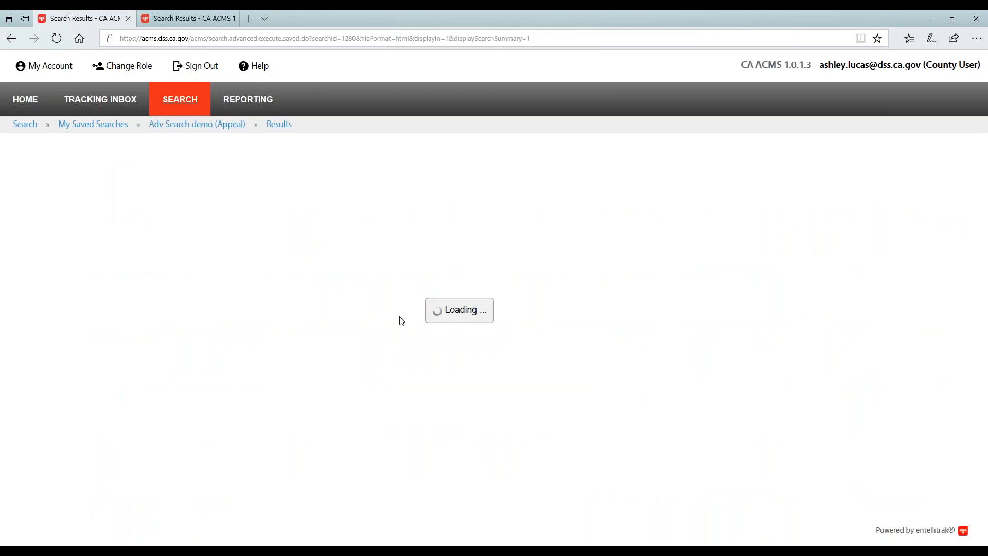
left_click(180, 127)
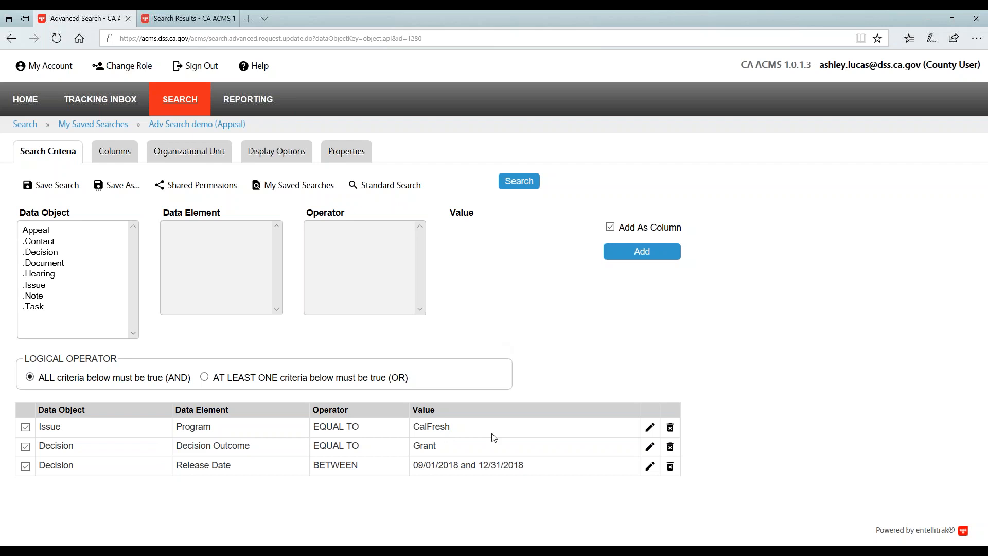
- Open the Program and Release Date criteria for editing, closing the extra Search Results browser tab
left_click(651, 429)
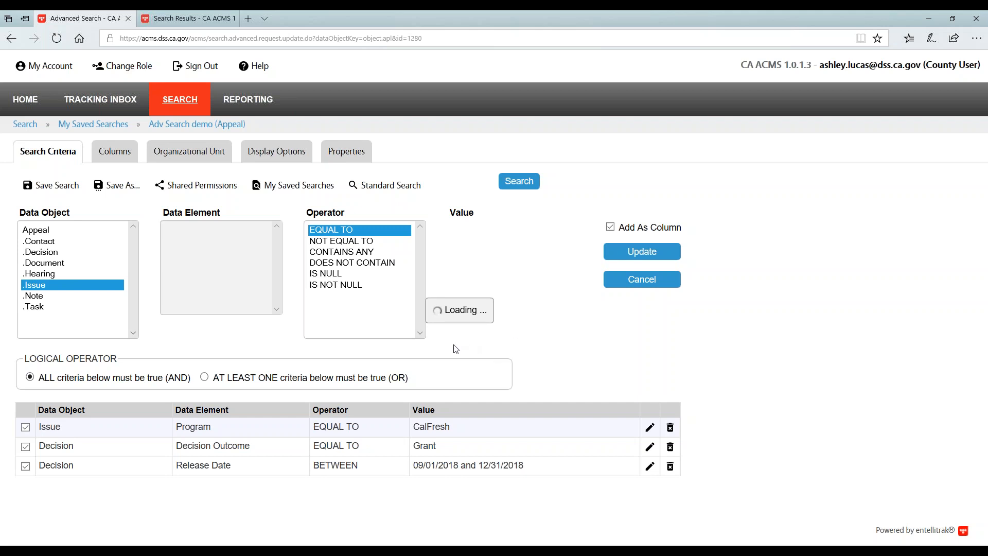
left_click(231, 19)
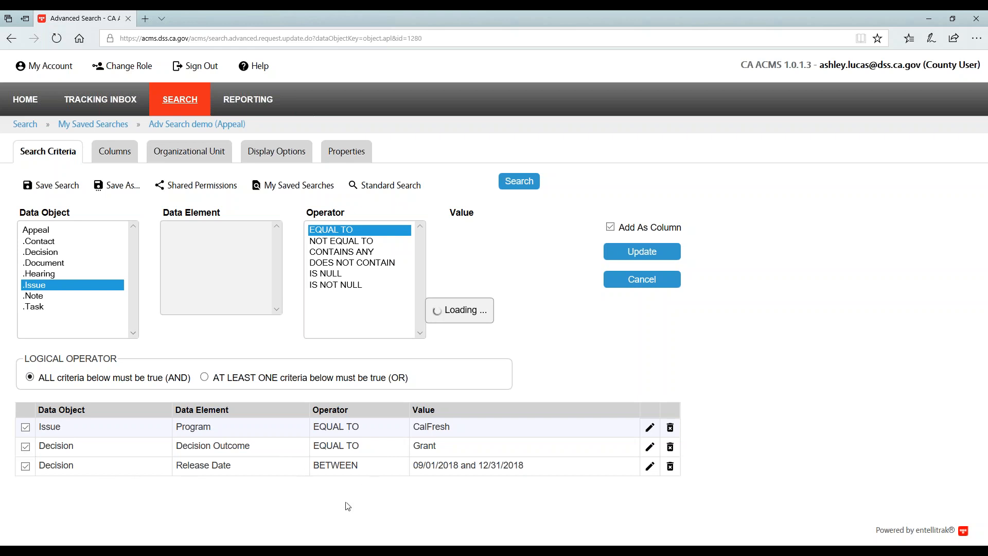
left_click(650, 470)
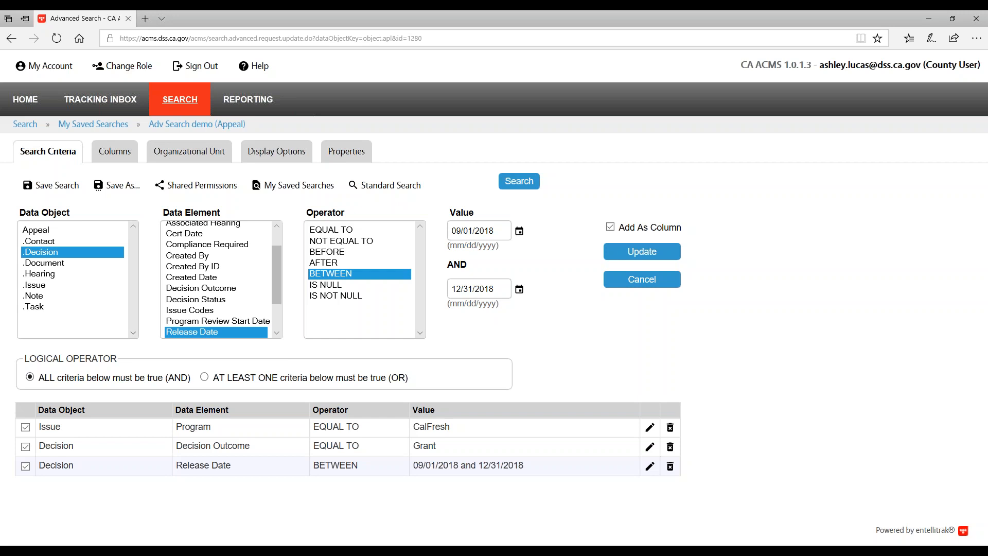
- Examine the search's column settings and the elements available as columns for the Appeal and Issue data objects
left_click(121, 156)
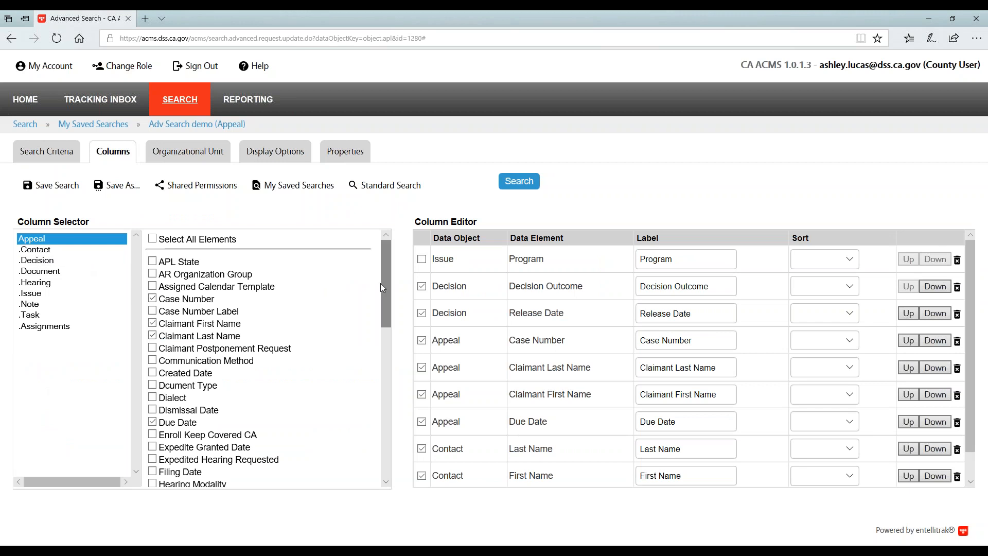
left_click_drag(385, 283, 326, 414)
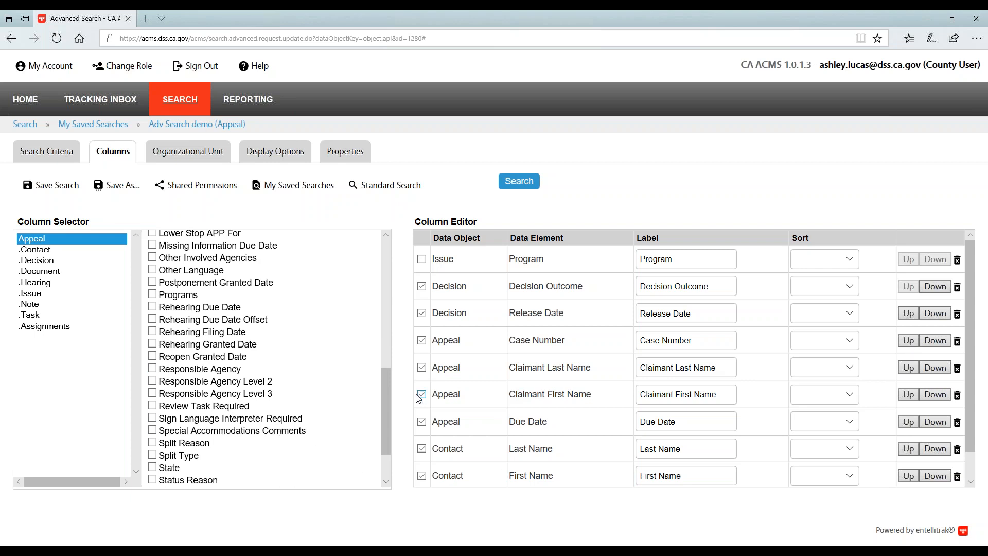
left_click_drag(386, 400, 400, 441)
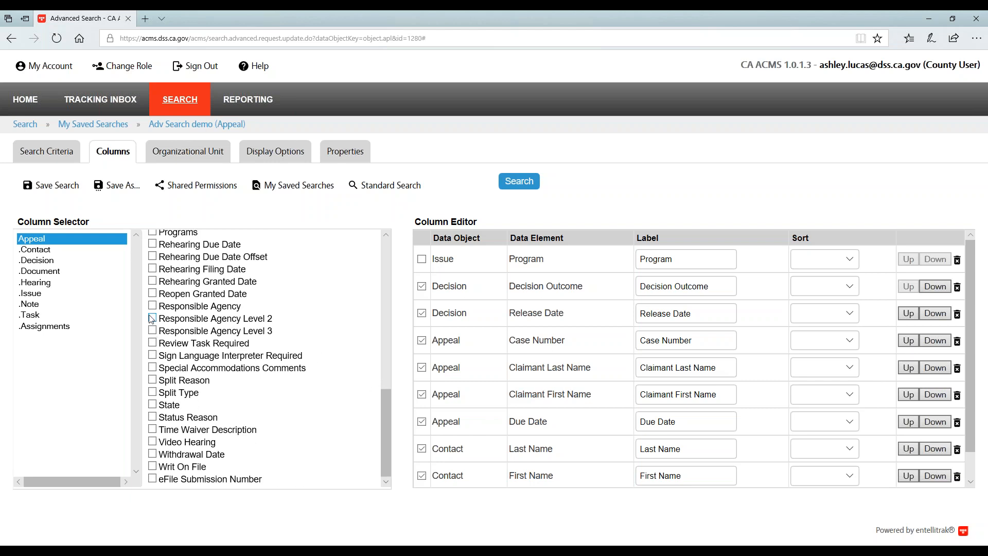
left_click_drag(385, 443, 374, 376)
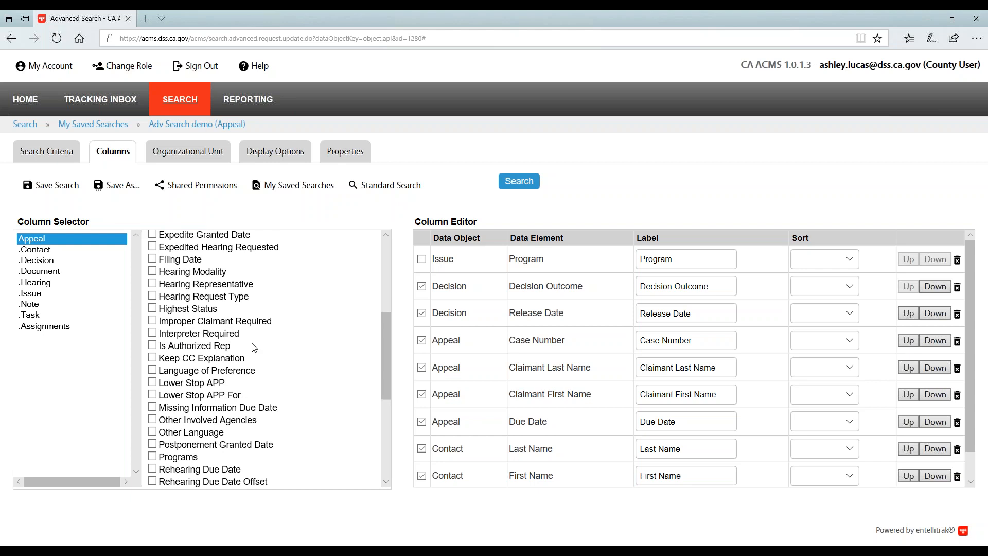
left_click(31, 293)
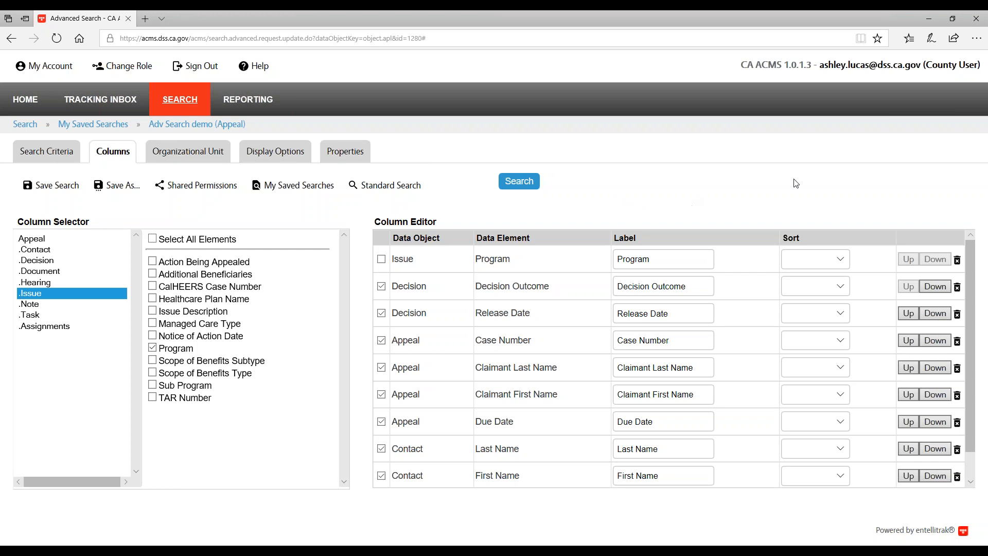
- Switch to the Adv Search demo workbook in Excel and delete the redundant rows 4 through 6
left_click_drag(987, 112, 625, 80)
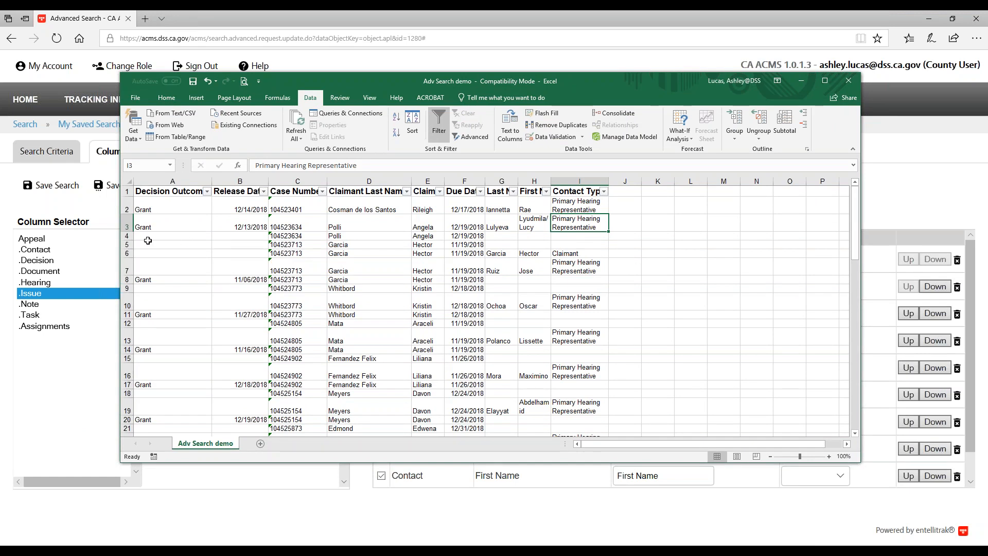
left_click_drag(127, 236, 128, 253)
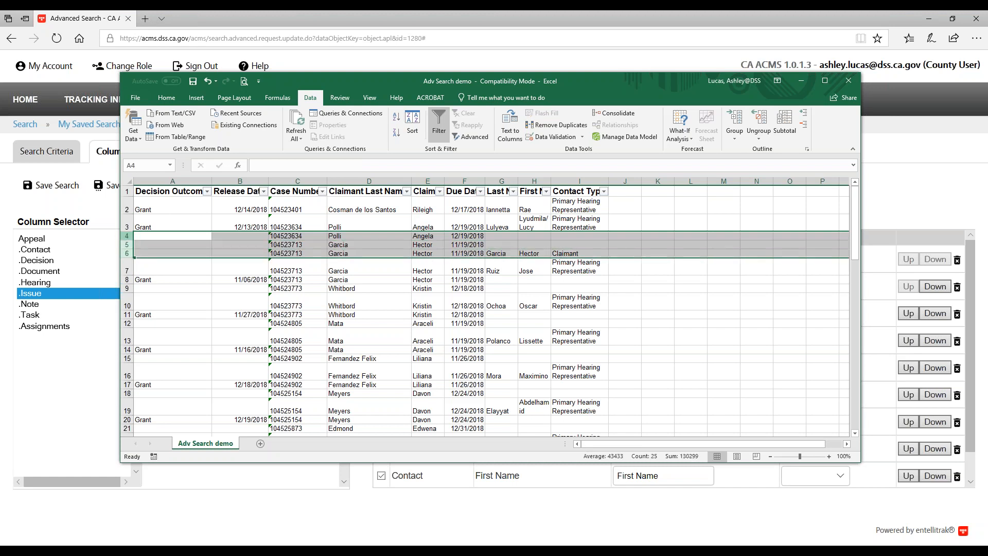
right_click(129, 239)
left_click(154, 321)
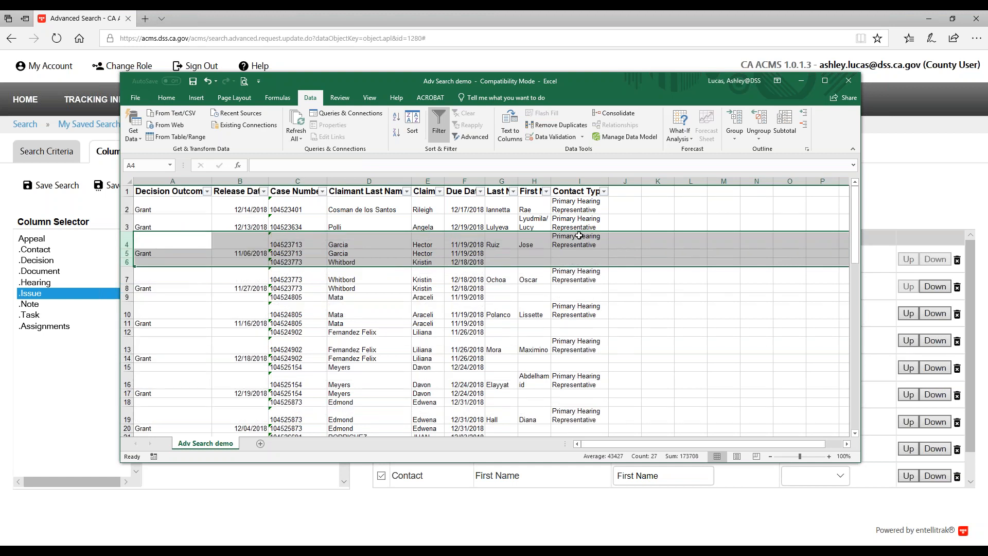
- Switch back to the ACMS search in the browser and review the Issue elements in the column settings
left_click_drag(566, 79, 567, 82)
left_click(865, 120)
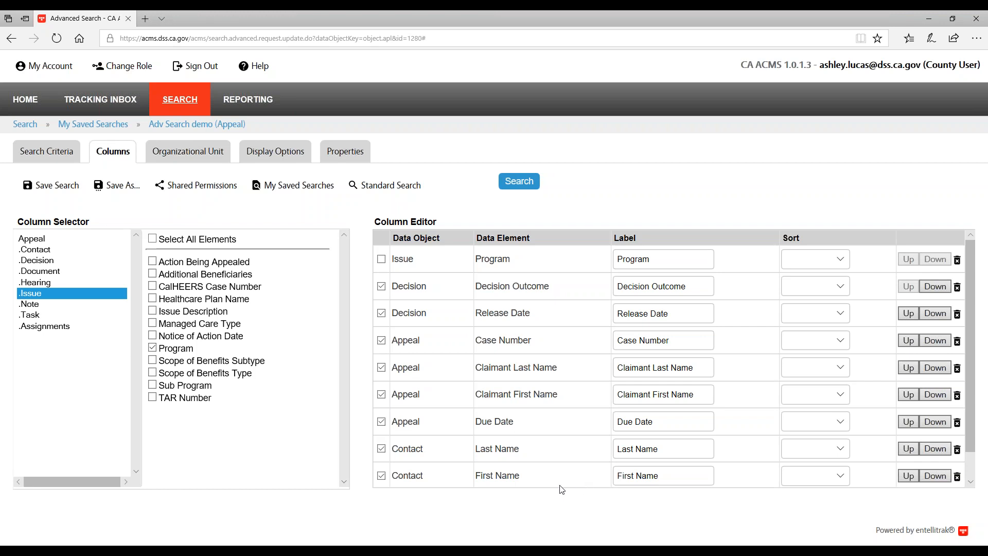
left_click(42, 297)
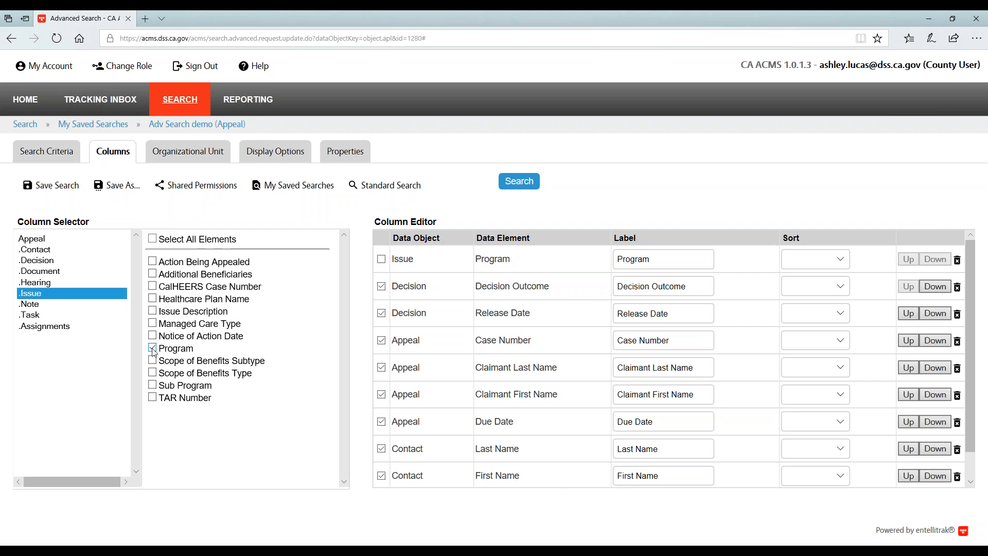
- In the search criteria, set up an Issue Program criterion using CONTAINS ANY with CalFresh, CalWORKs and Medi-Cal
left_click(59, 157)
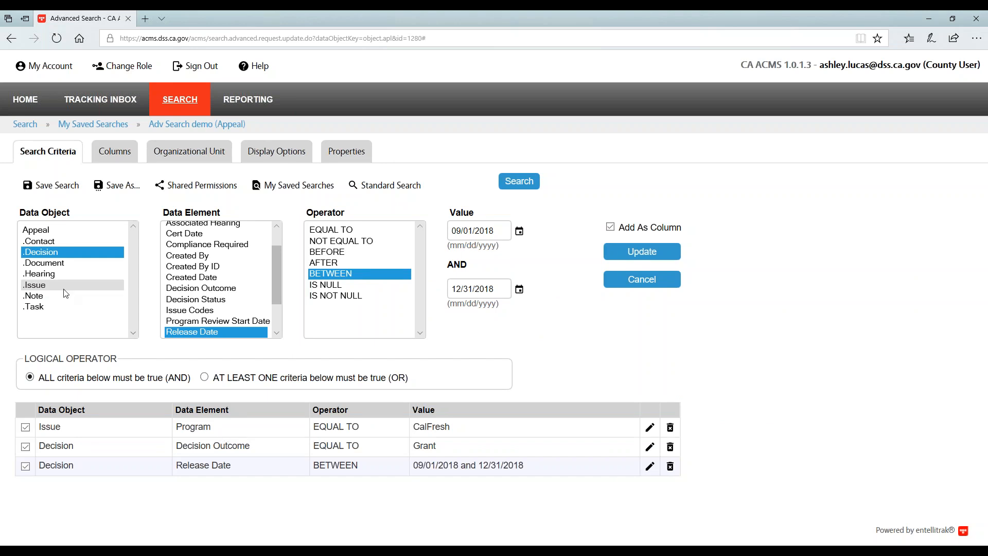
left_click(46, 287)
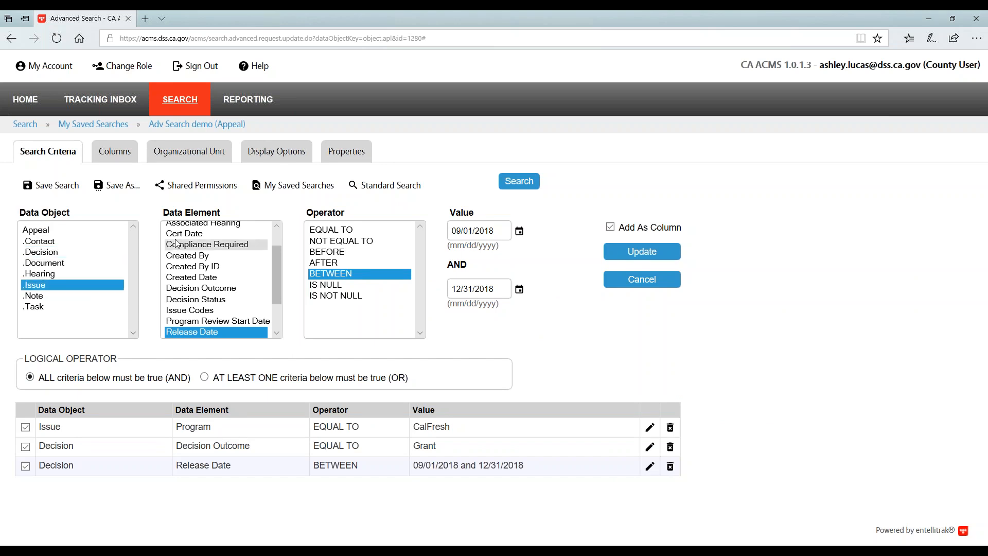
scroll(280, 297, "down", 2)
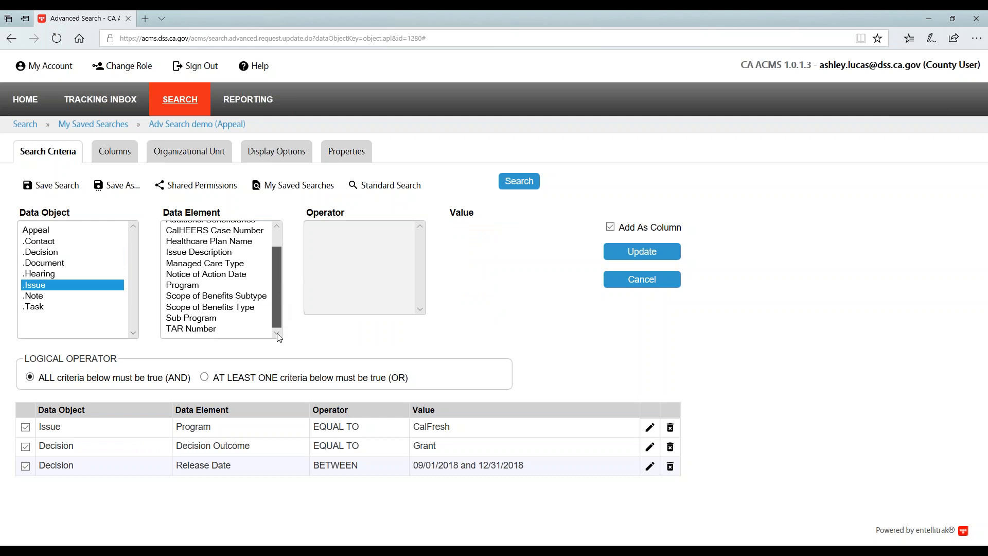
left_click(183, 285)
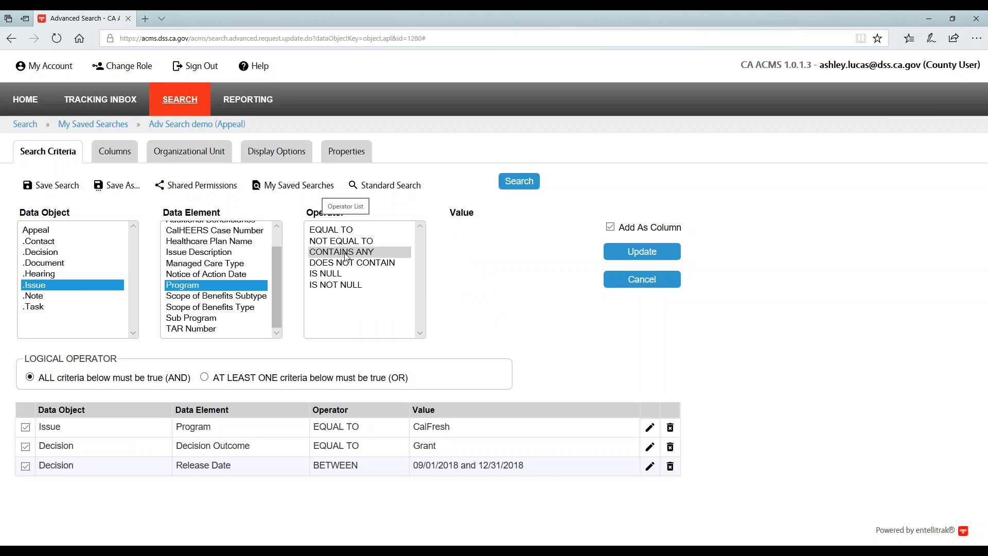
left_click(345, 252)
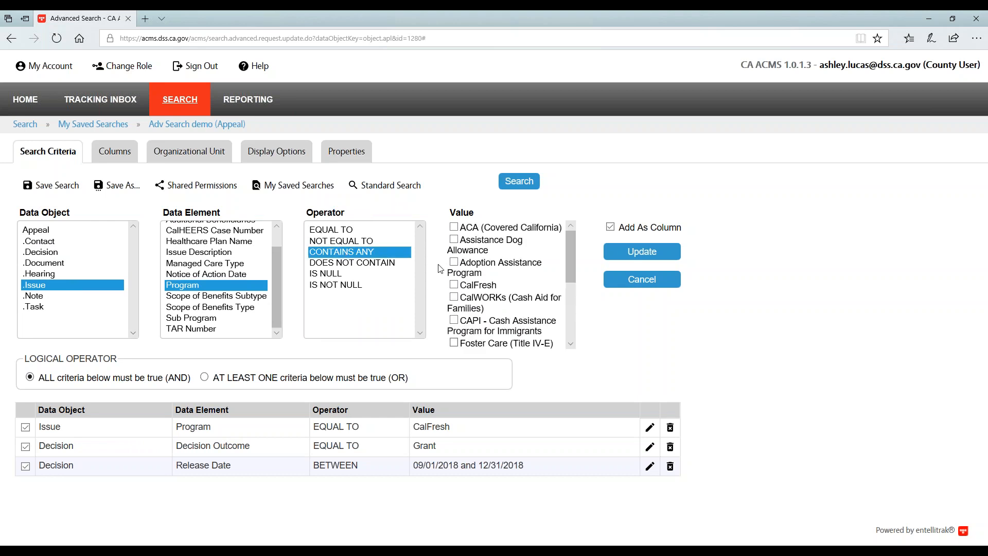
left_click(455, 285)
left_click(455, 297)
left_click_drag(572, 266, 573, 319)
left_click(454, 266)
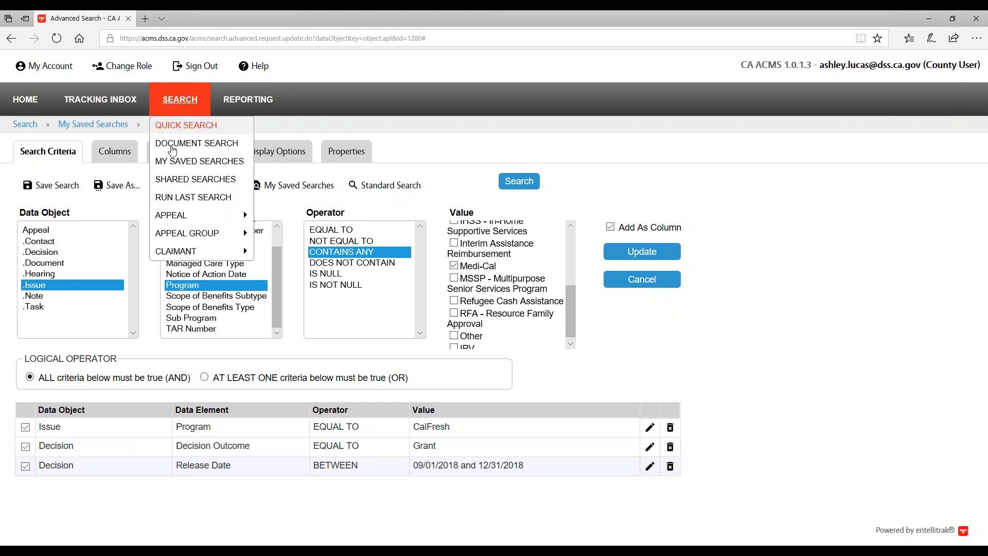
- Start a new advanced Appeal search and set up a Hearing criterion on Hearing Date Time with the BETWEEN operator
mouse_move(173, 219)
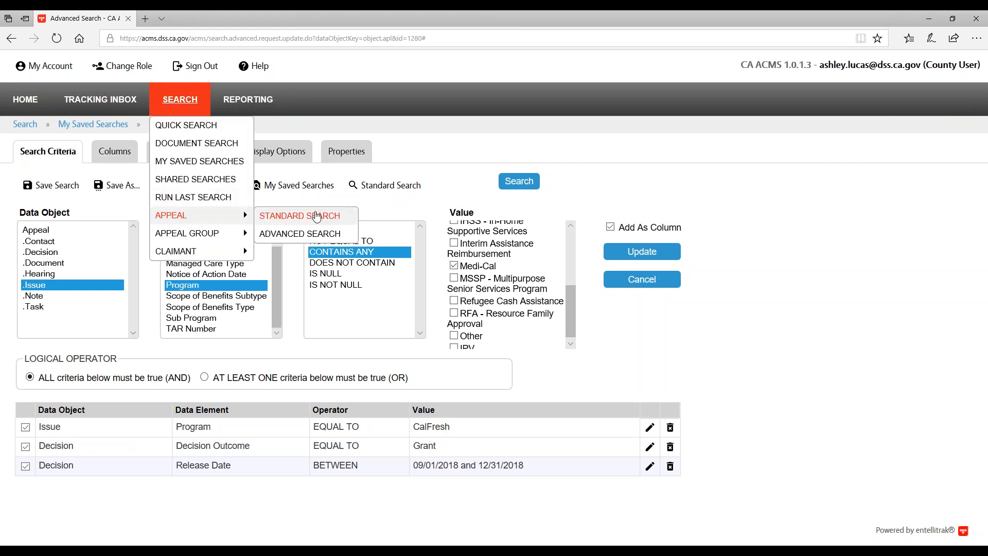
left_click(301, 234)
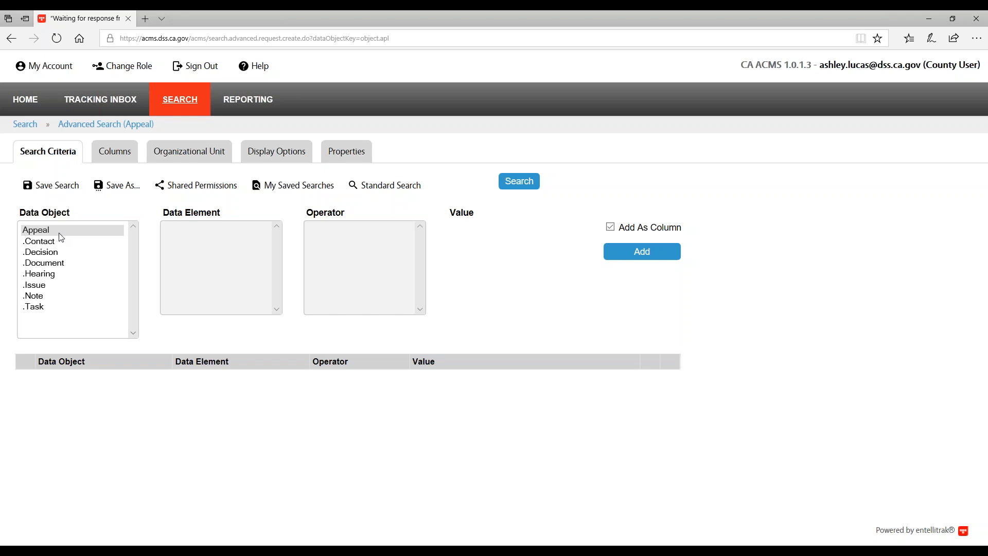
left_click(59, 278)
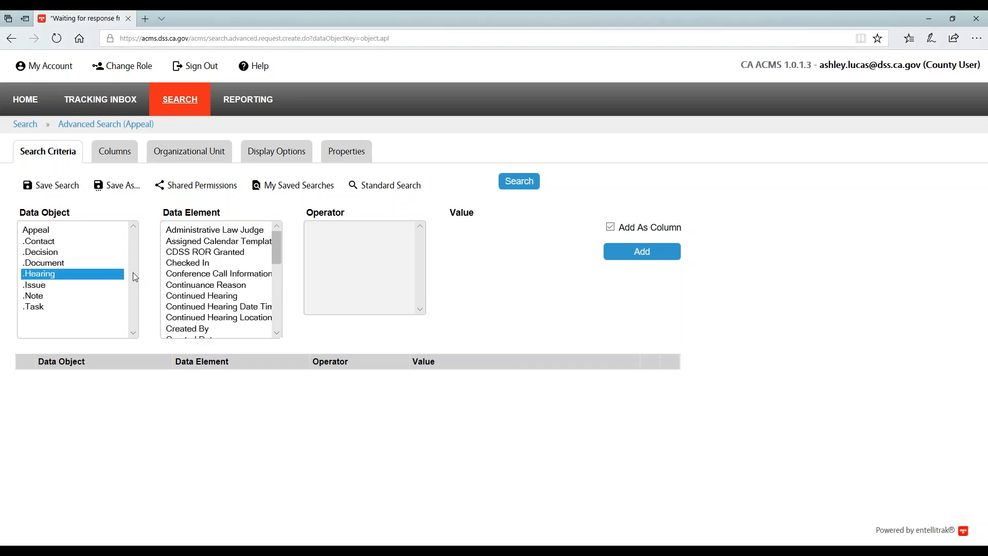
scroll(203, 322, "down", 1)
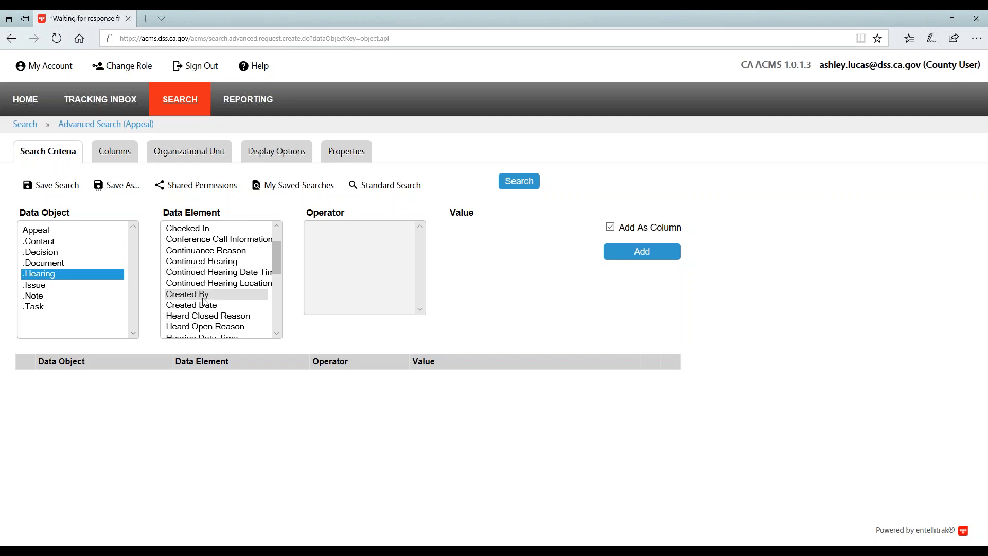
scroll(205, 297, "down", 2)
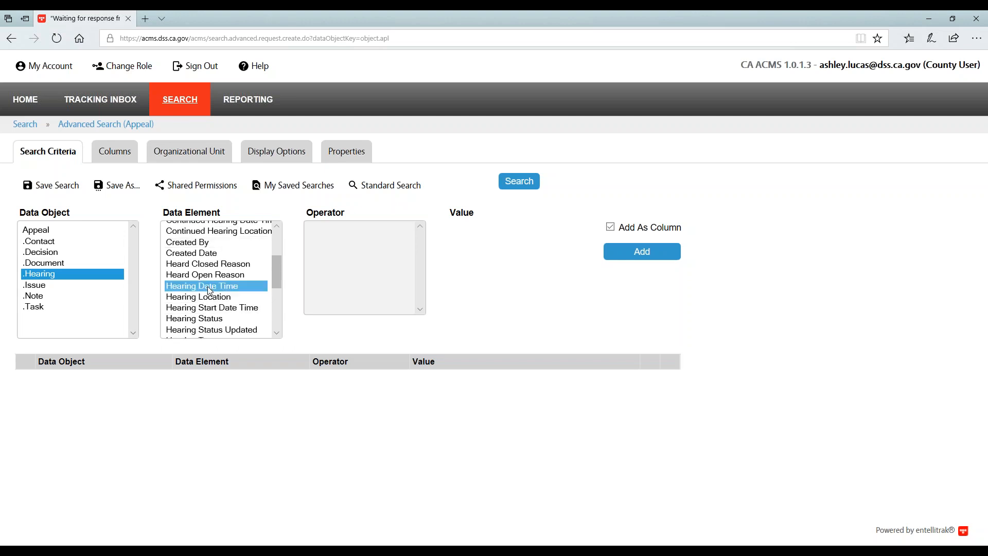
left_click(203, 287)
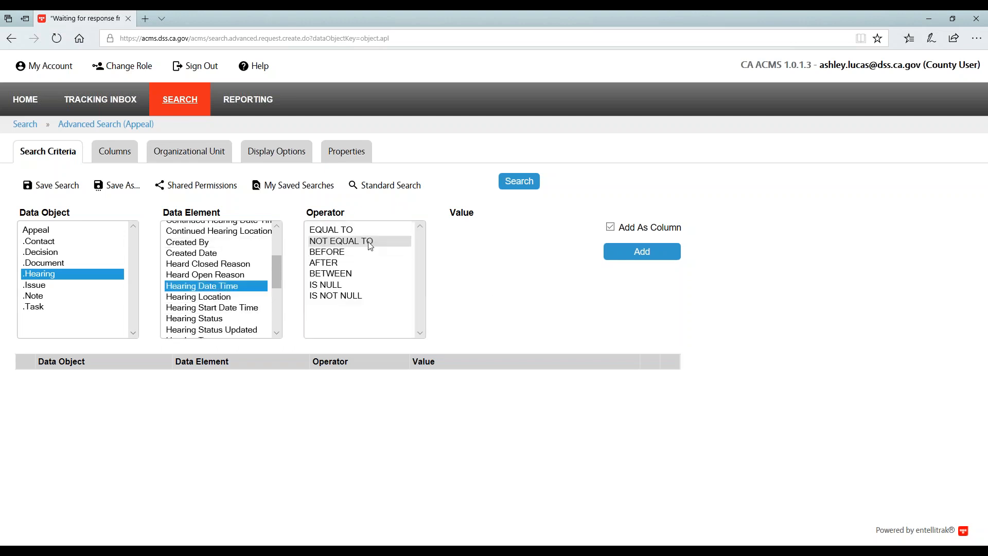
left_click(330, 273)
- Set the start of the hearing date range to 02/01/2019 02:32 AM
left_click(466, 226)
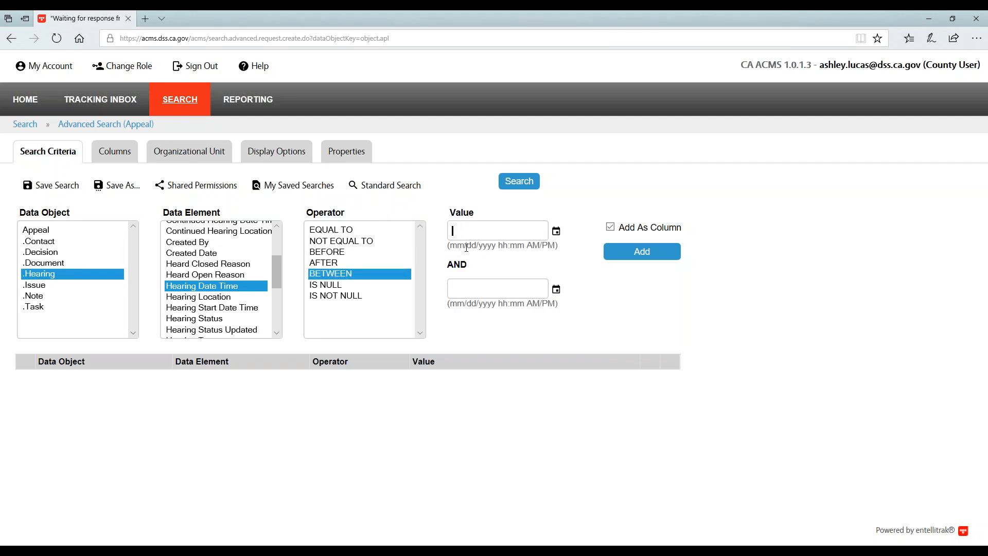
left_click(556, 232)
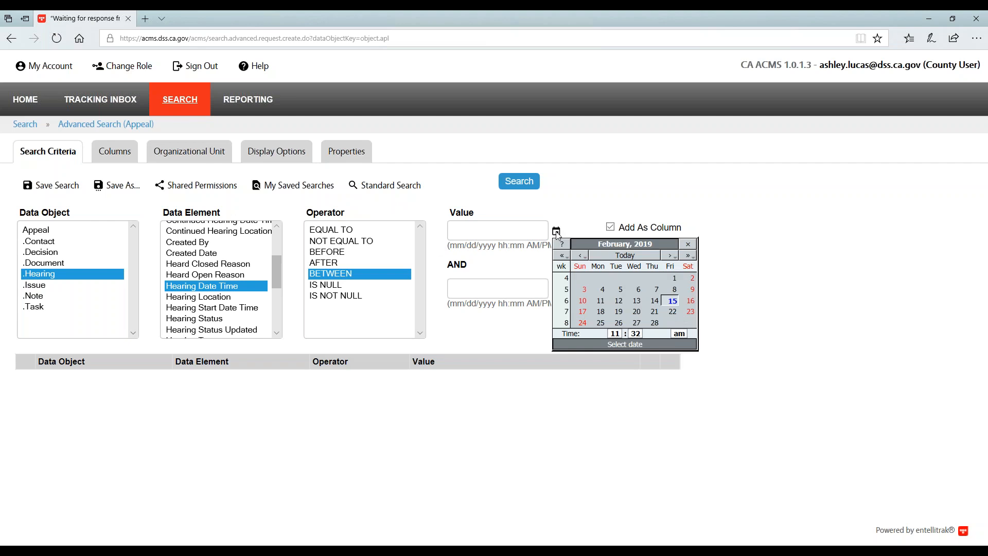
left_click(674, 278)
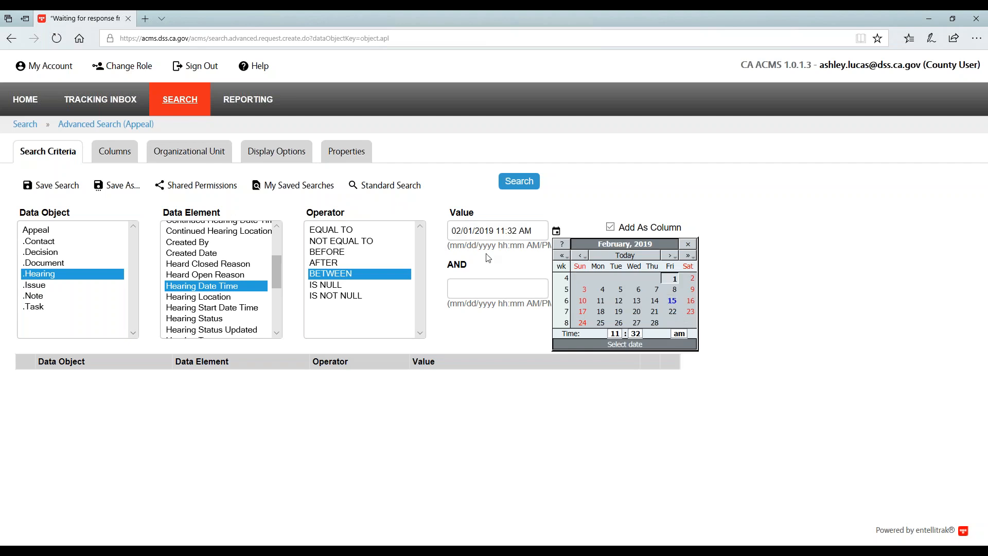
left_click(513, 231)
key("BackSpace")
key("BackSpace")
key("BackSpace")
type("02:")
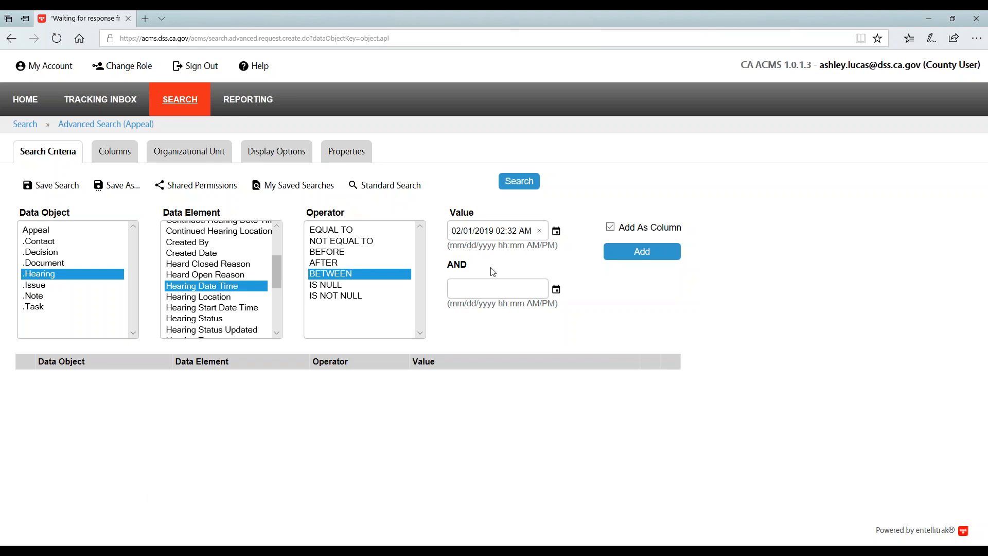
- Set the end of the hearing date range to 02/28/2019 11:32 PM and add the criterion to the search
left_click(557, 290)
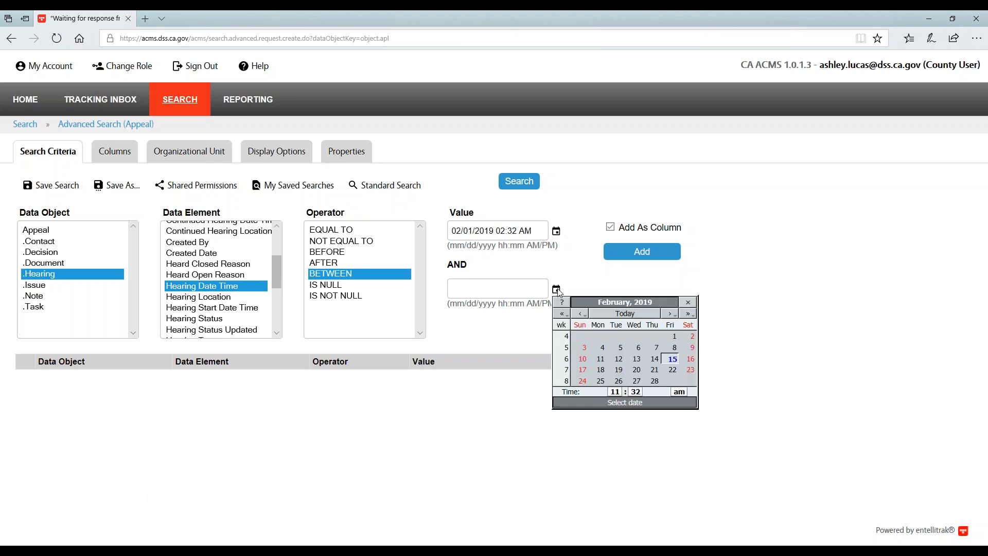
left_click(654, 381)
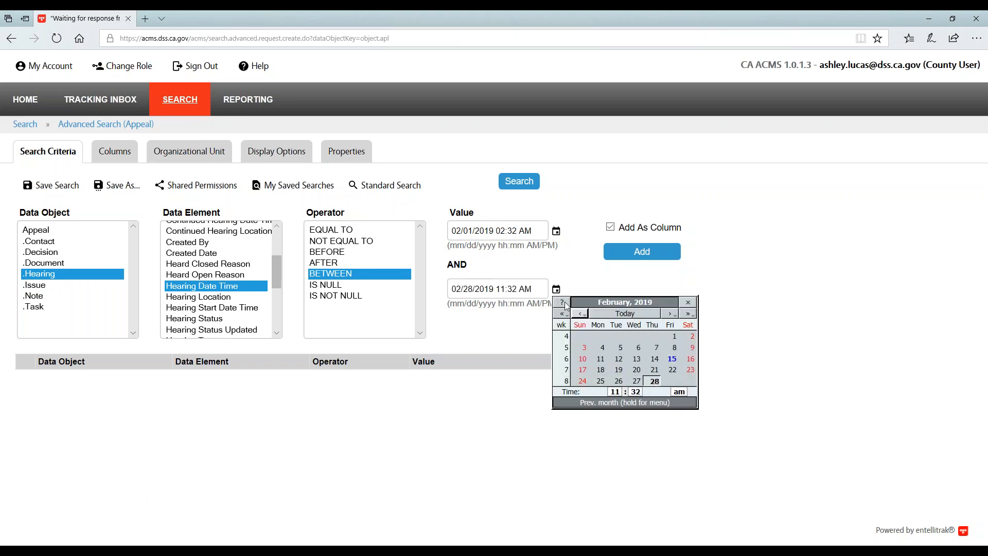
left_click(530, 290)
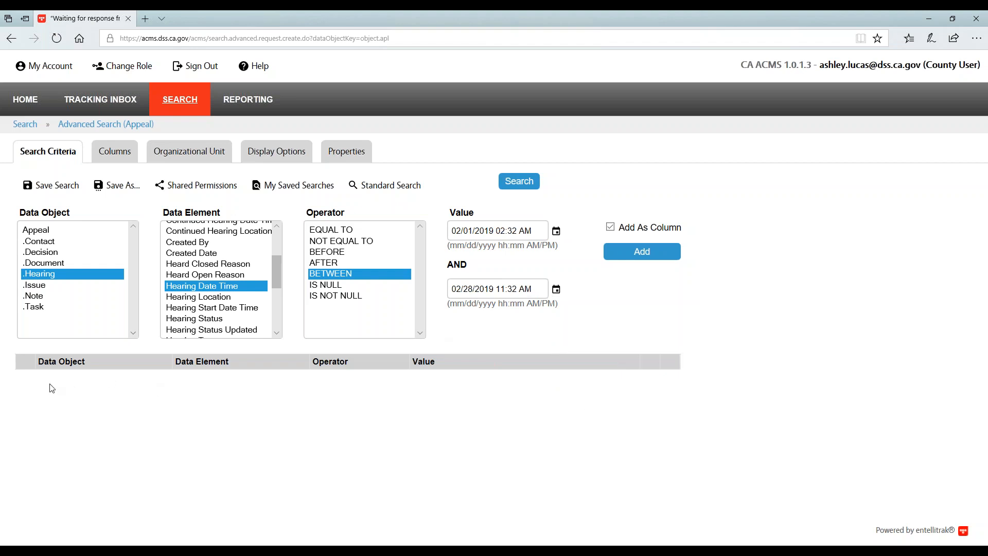
left_click(525, 289)
key("BackSpace")
type("P")
left_click(676, 249)
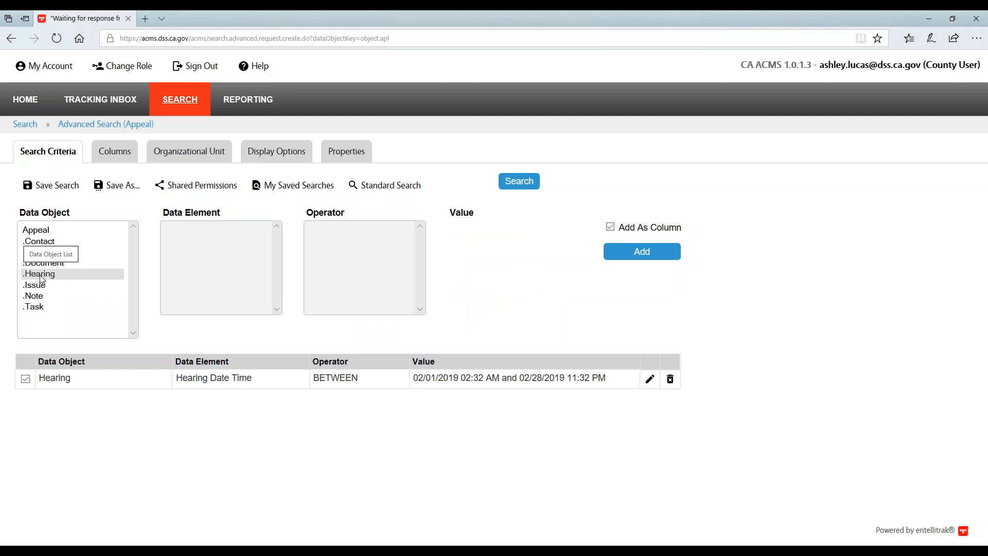
- Add a Contact Last Name criterion with EQUAL TO and the contact's last name, and run the search
left_click(49, 243)
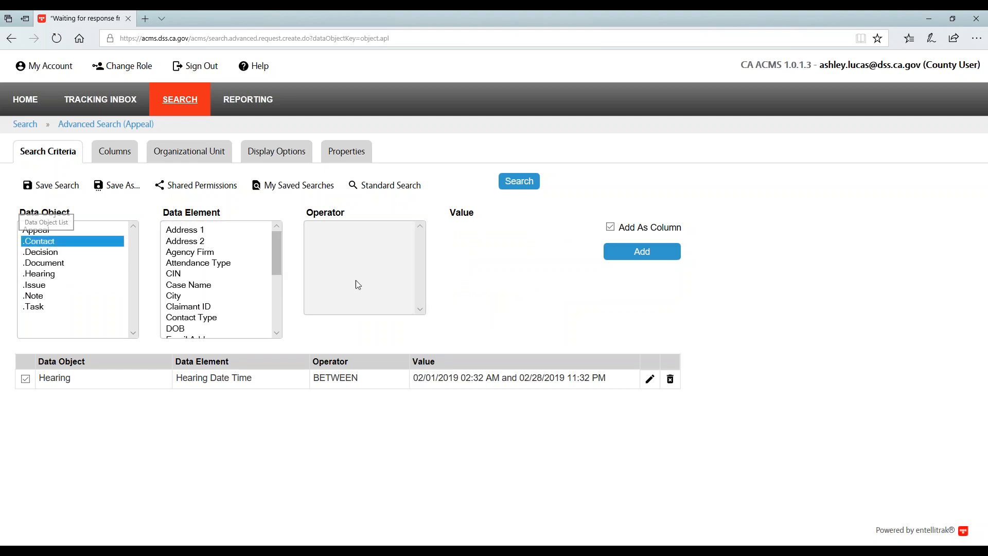
left_click_drag(276, 260, 277, 292)
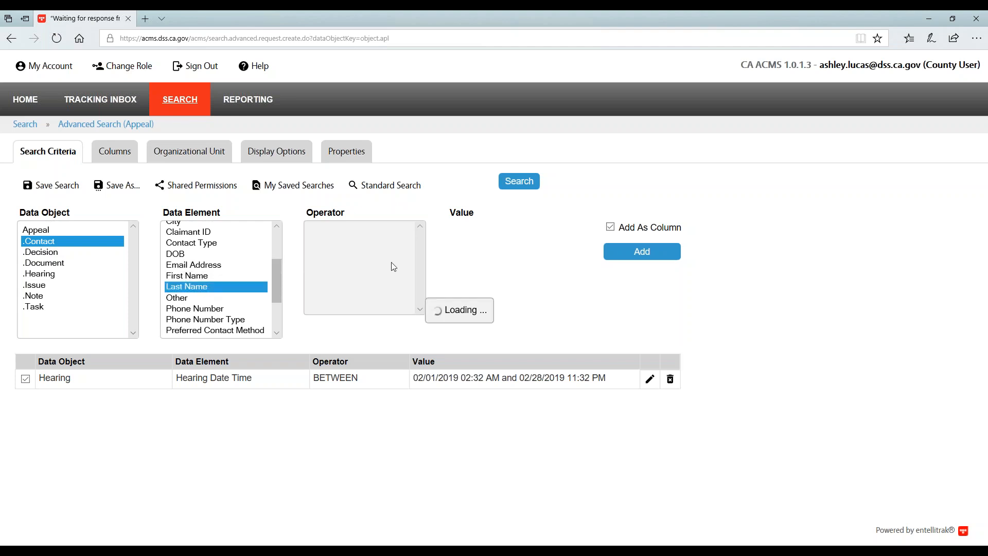
left_click(206, 289)
left_click(372, 230)
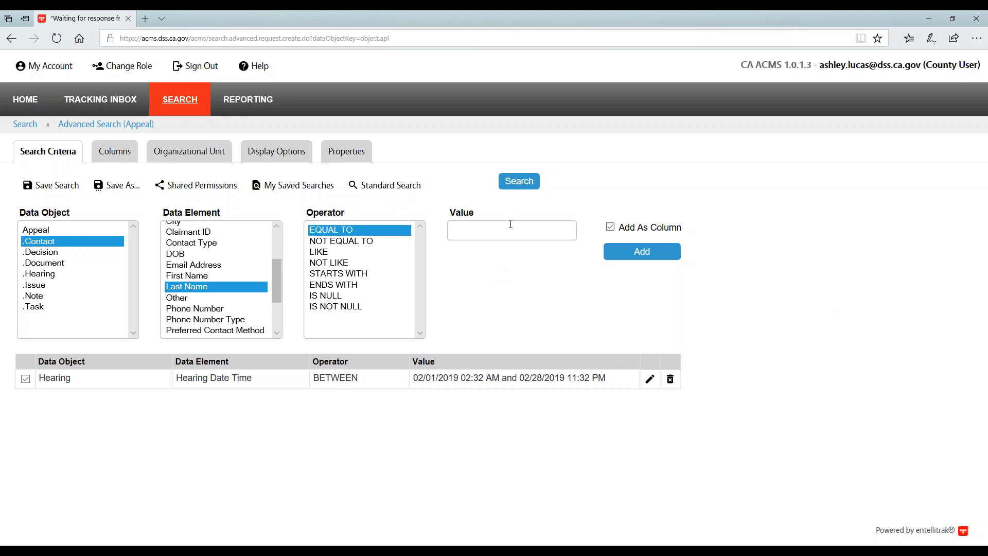
type("hewett")
left_click(655, 256)
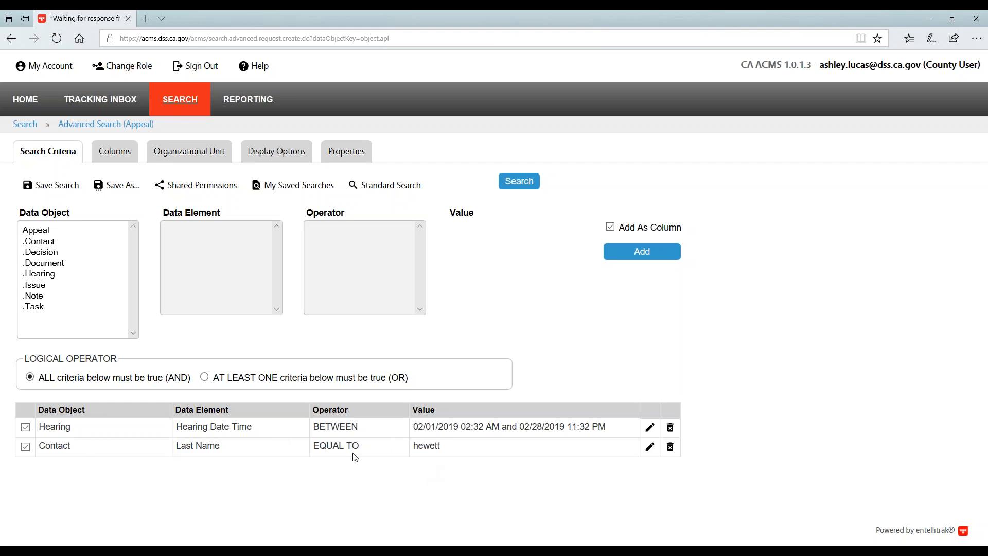
left_click(516, 182)
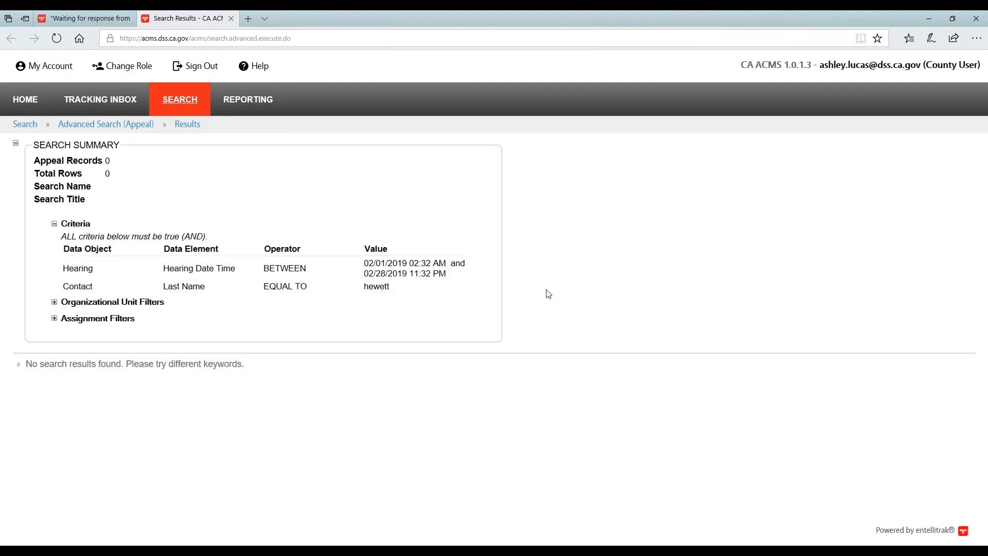
- Return to the search criteria and change the operator of the Contact Last Name criterion to LIKE
left_click(91, 131)
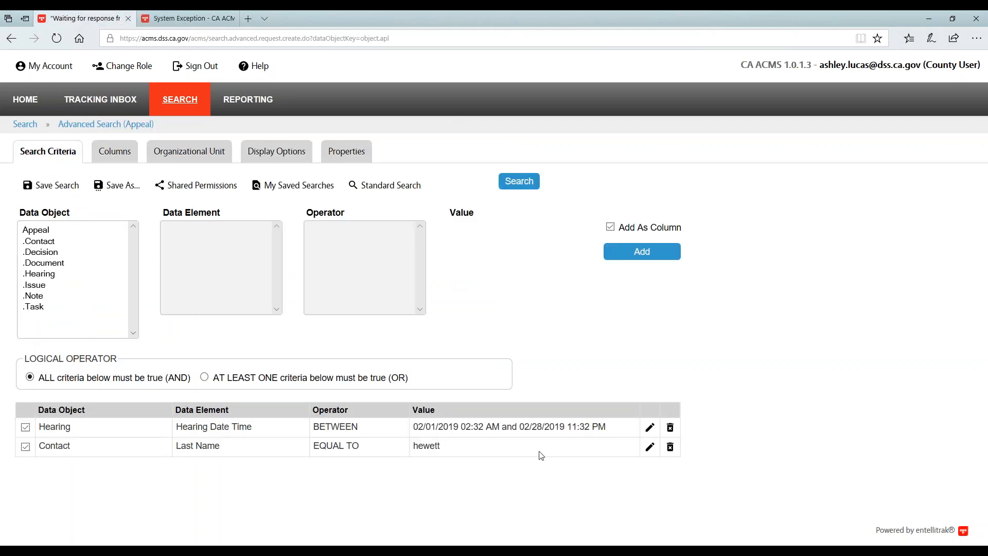
left_click(650, 448)
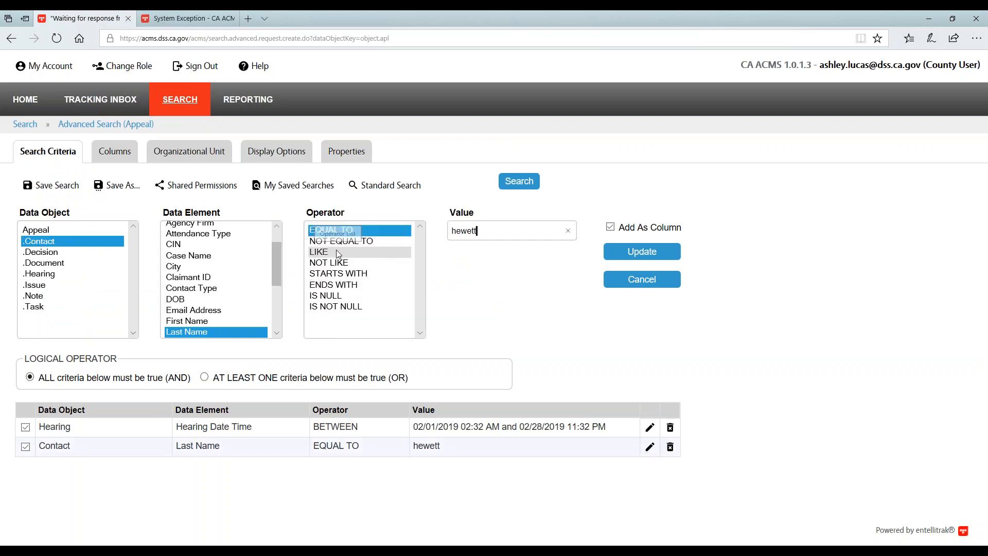
left_click(335, 251)
- Add the Appeal elements Case Number, Claimant First Name and Claimant Last Name as result columns
left_click(115, 154)
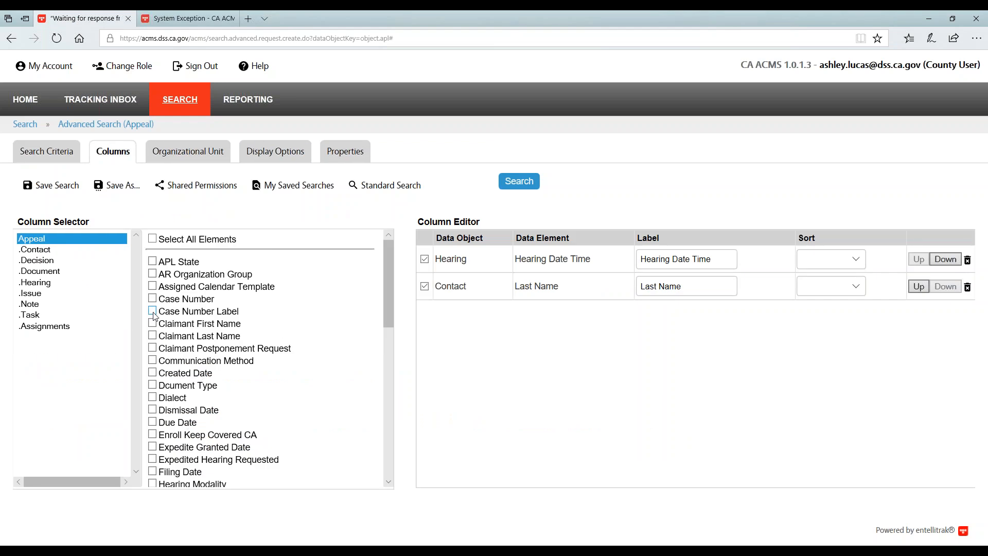
left_click(153, 299)
left_click(153, 323)
left_click(153, 335)
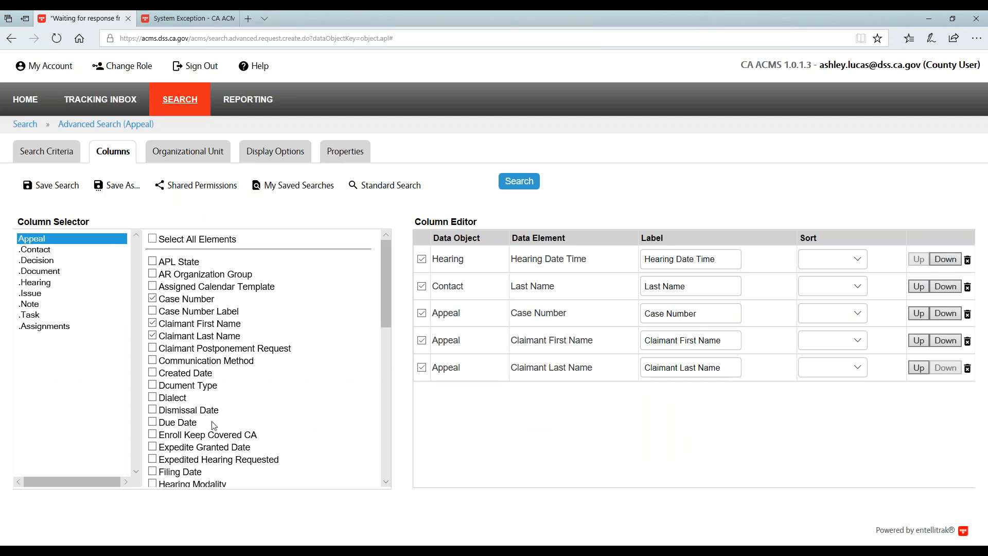
- Look through the Hearing column options and add the Issue element Program as a result column
left_click(32, 284)
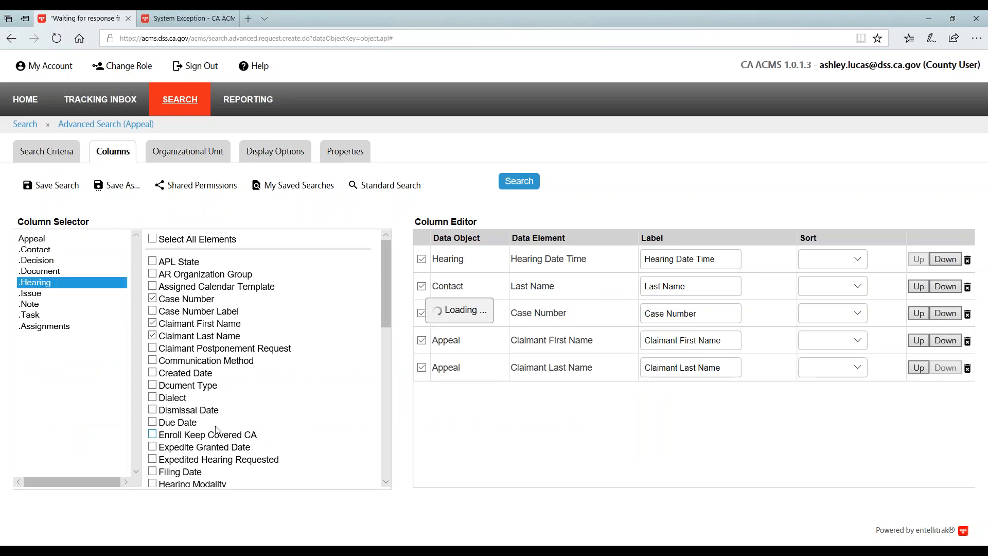
scroll(206, 416, "down", 1)
scroll(206, 416, "down", 1)
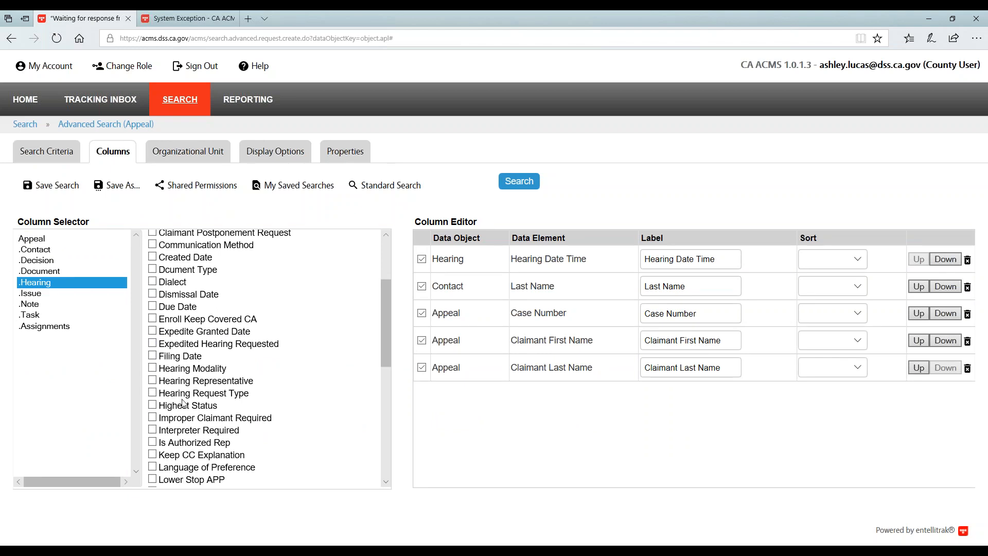
left_click(37, 294)
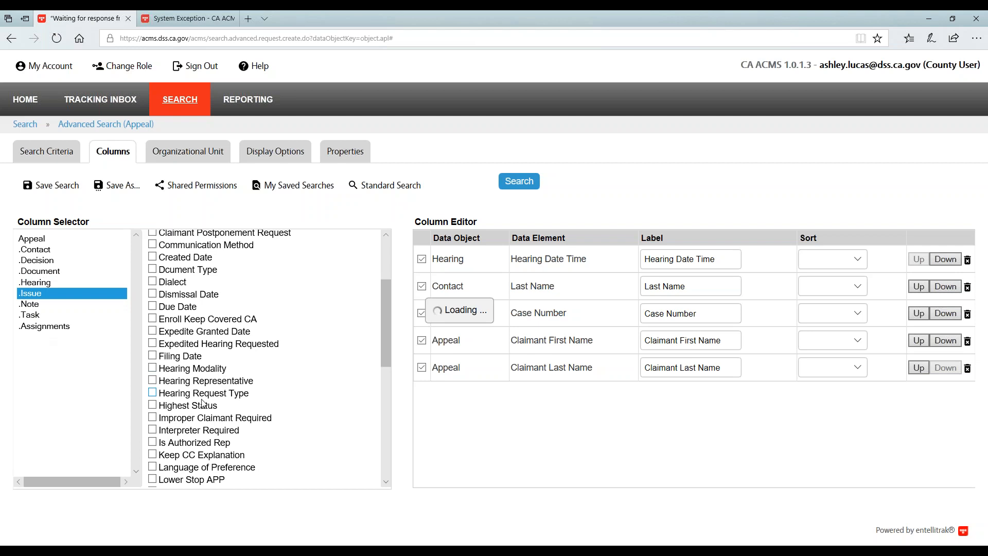
left_click(153, 348)
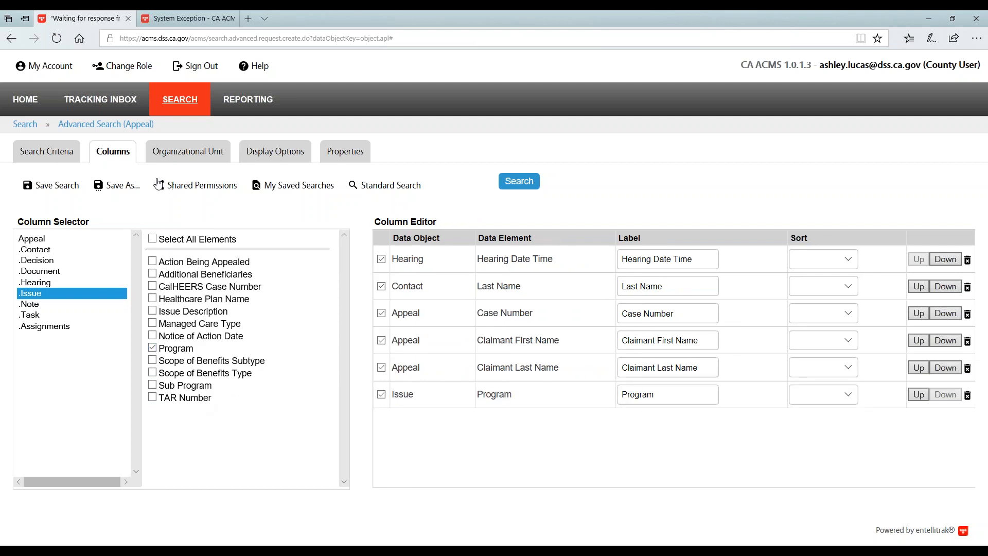
- Run the appeal search with the added result columns, check its results and return to the search setup
left_click(521, 187)
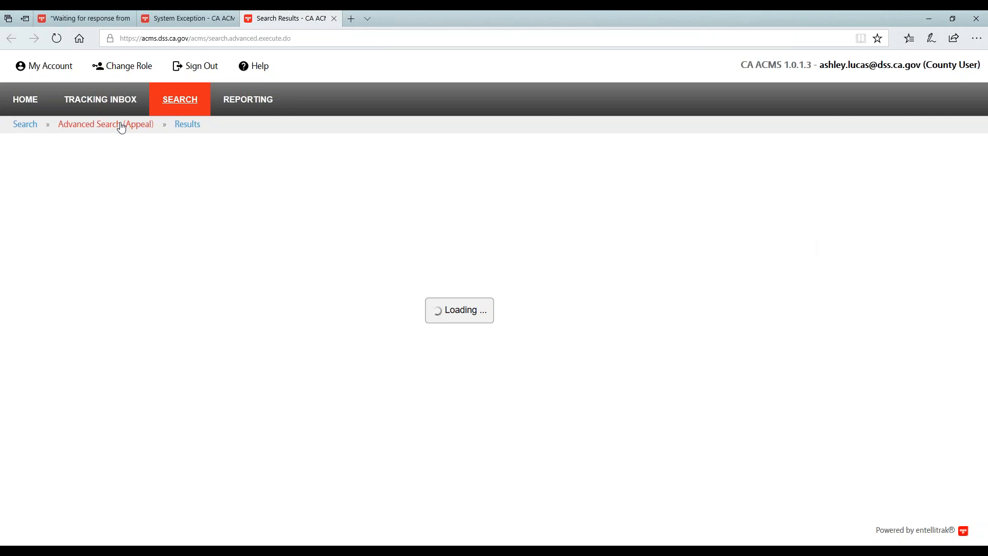
mouse_move(121, 120)
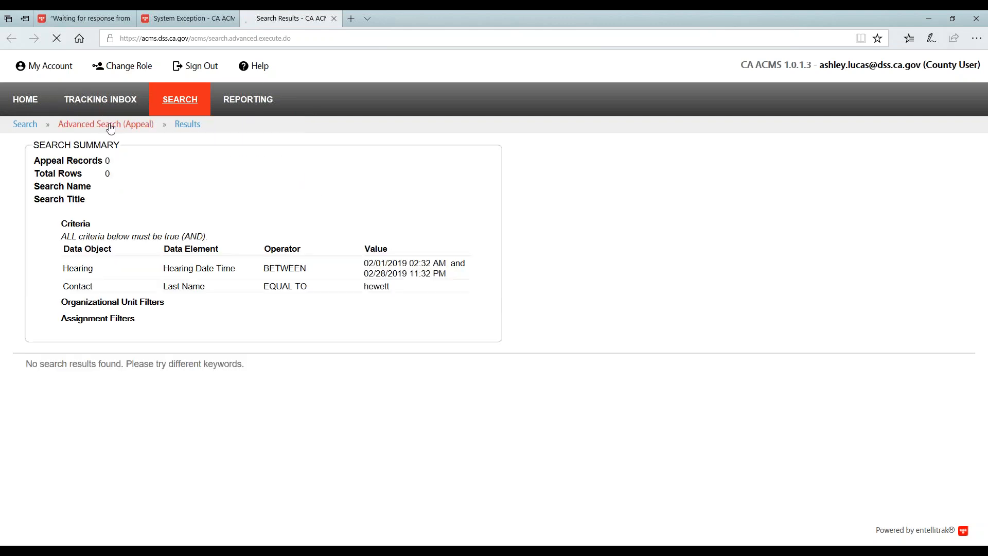
left_click(117, 130)
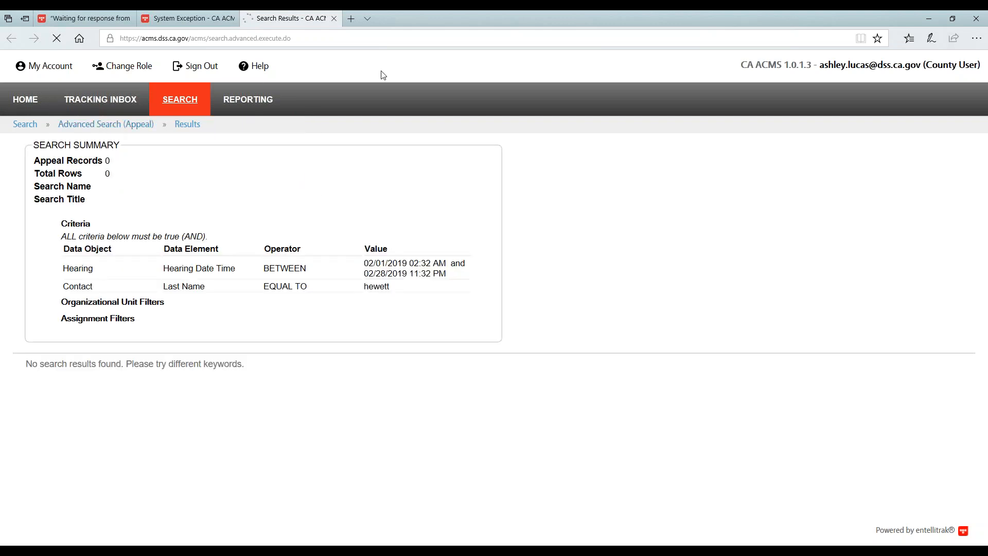
left_click(178, 22)
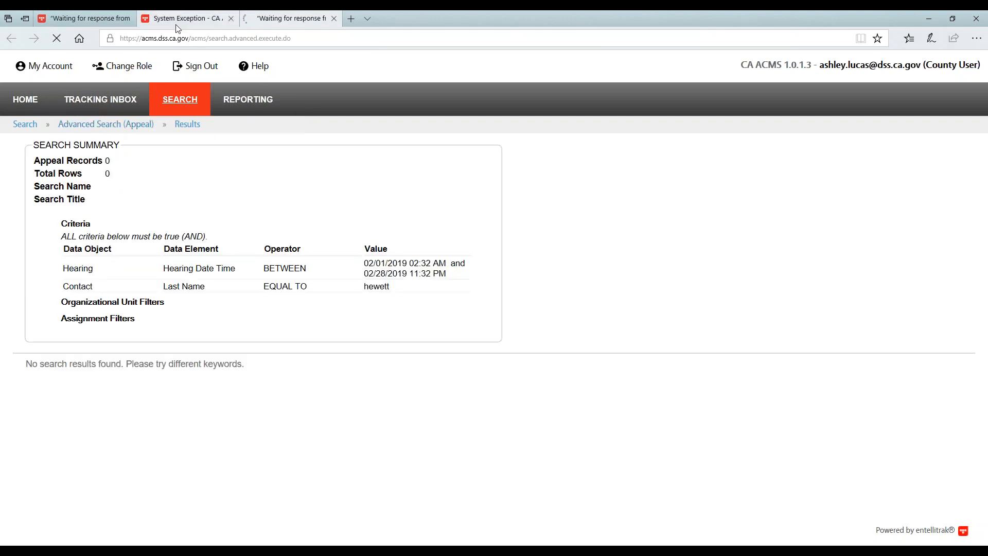
left_click(105, 19)
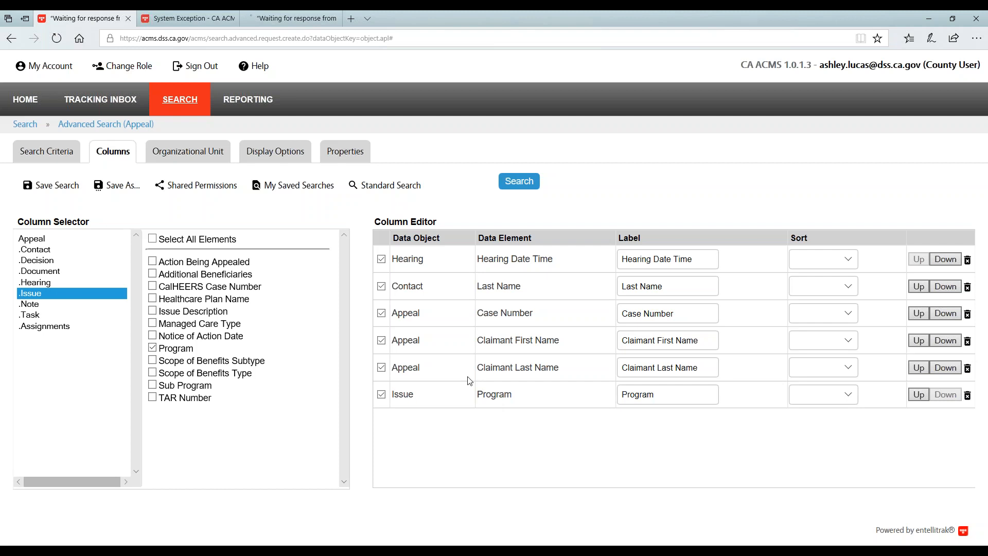
- Replace the value of the Contact Last Name criterion with another contact's last name, keeping EQUAL TO, and run the search
left_click(48, 153)
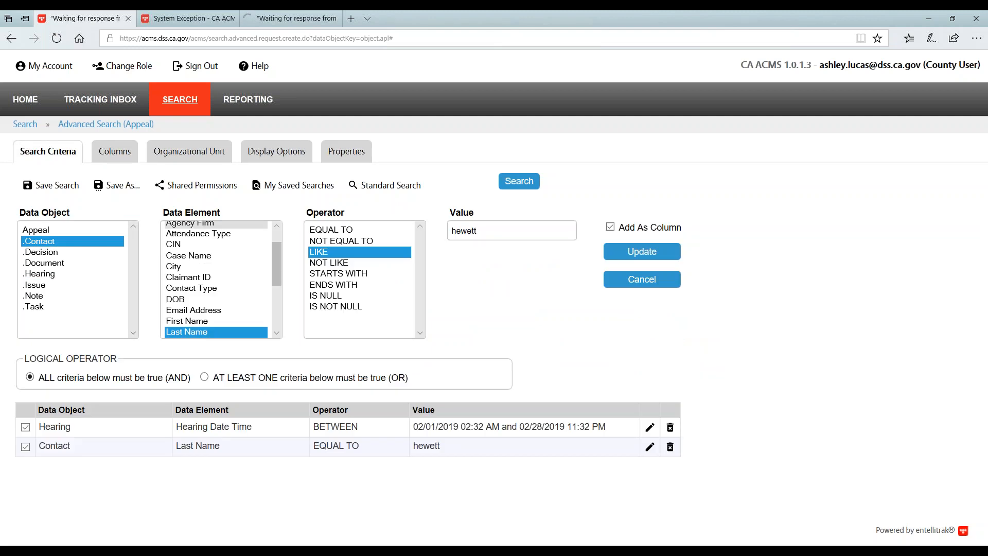
left_click(649, 449)
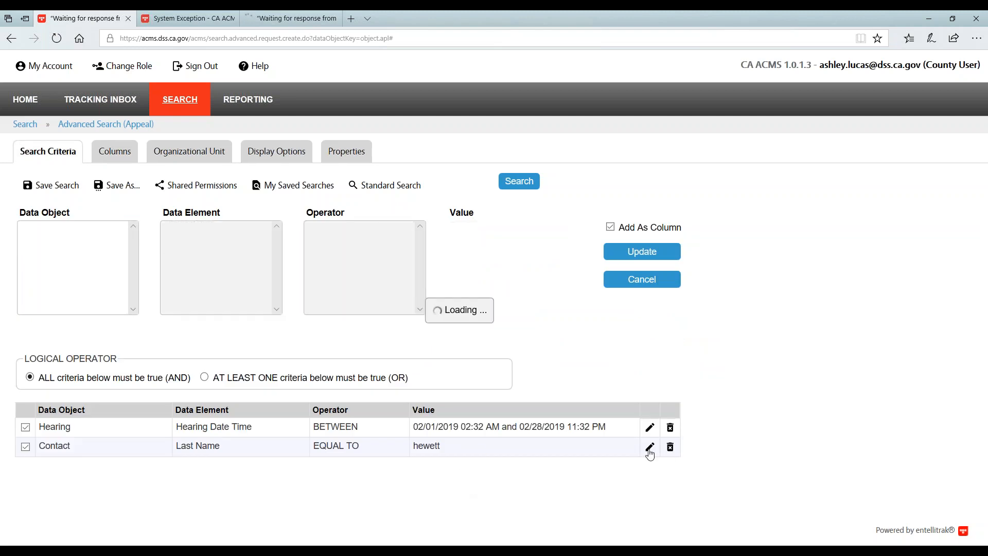
key("ctrl+a")
type("garibay")
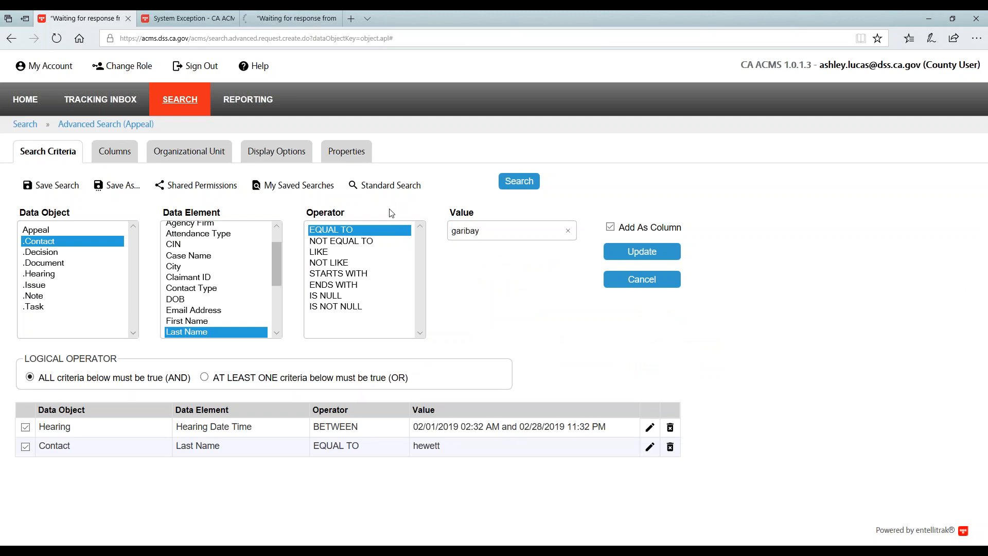
left_click(629, 258)
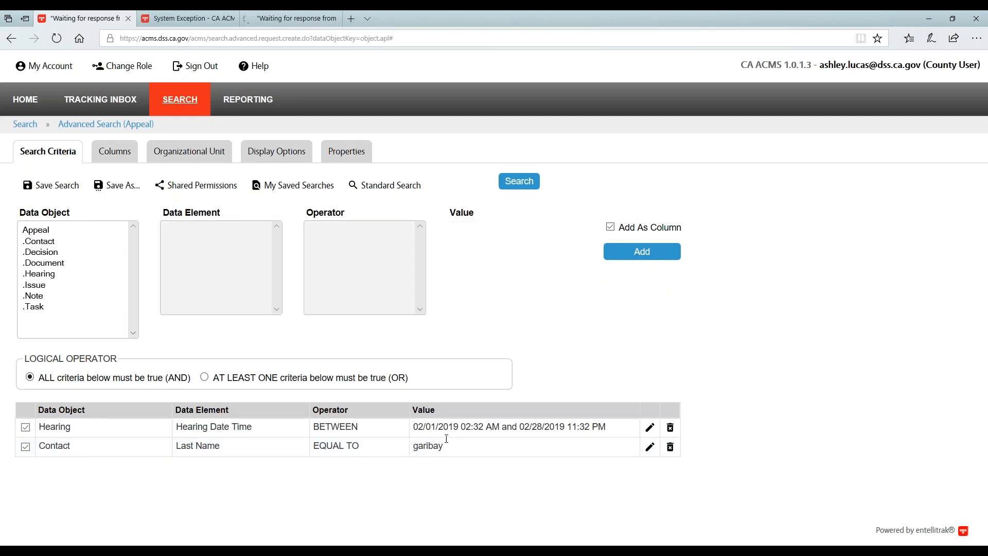
left_click(520, 184)
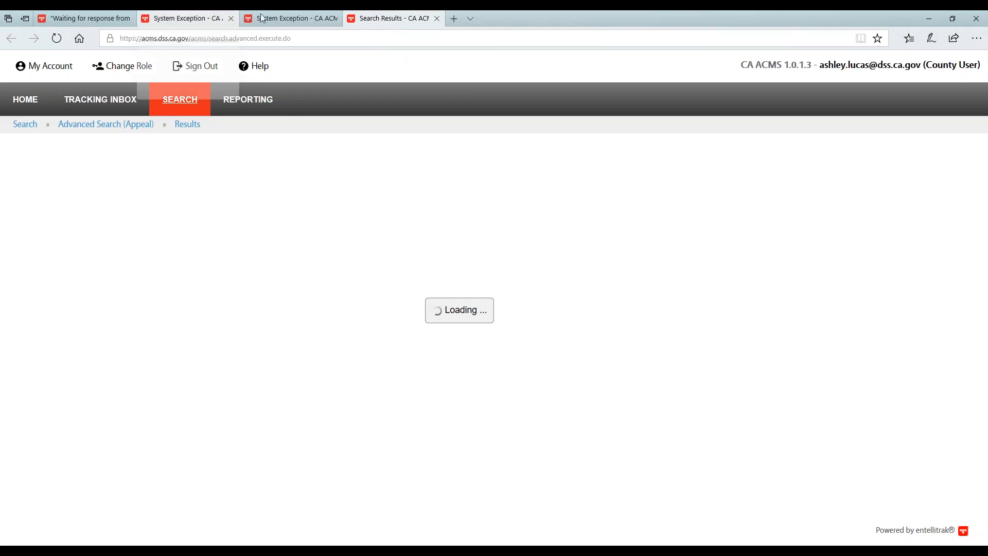
mouse_move(281, 15)
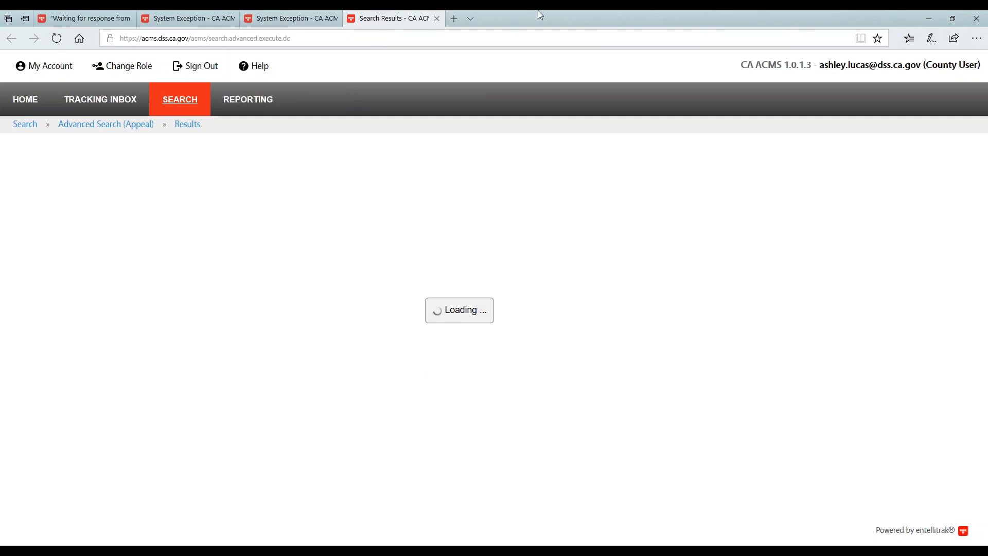
mouse_move(264, 546)
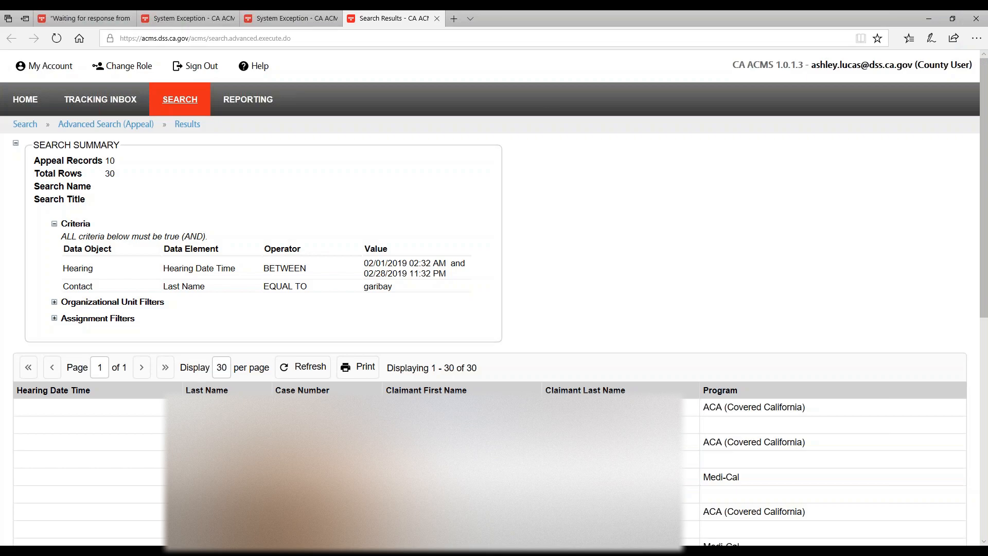
left_click(520, 14)
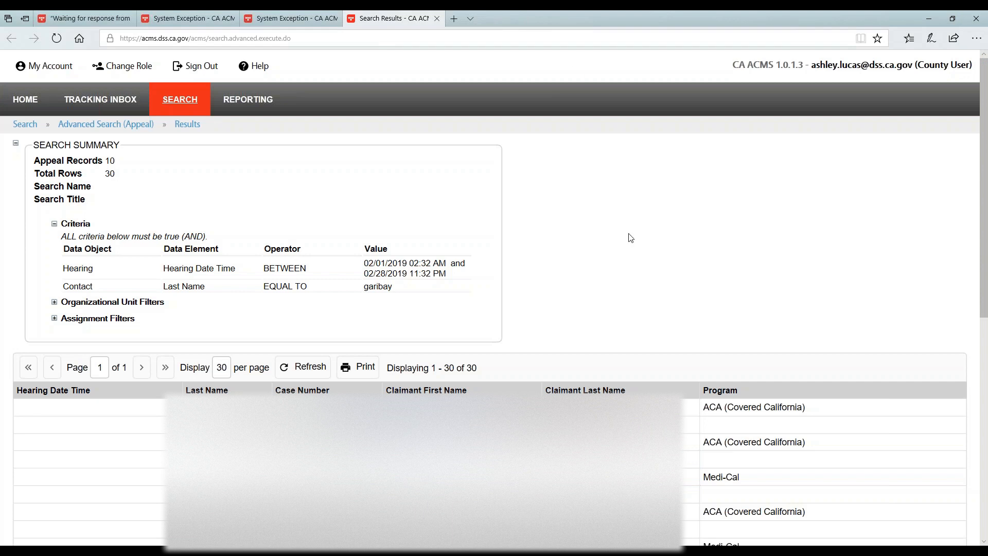
- Examine how the search results spread hearing dates, contact last names, case numbers and programs over separate rows
scroll(629, 258, "down", 2)
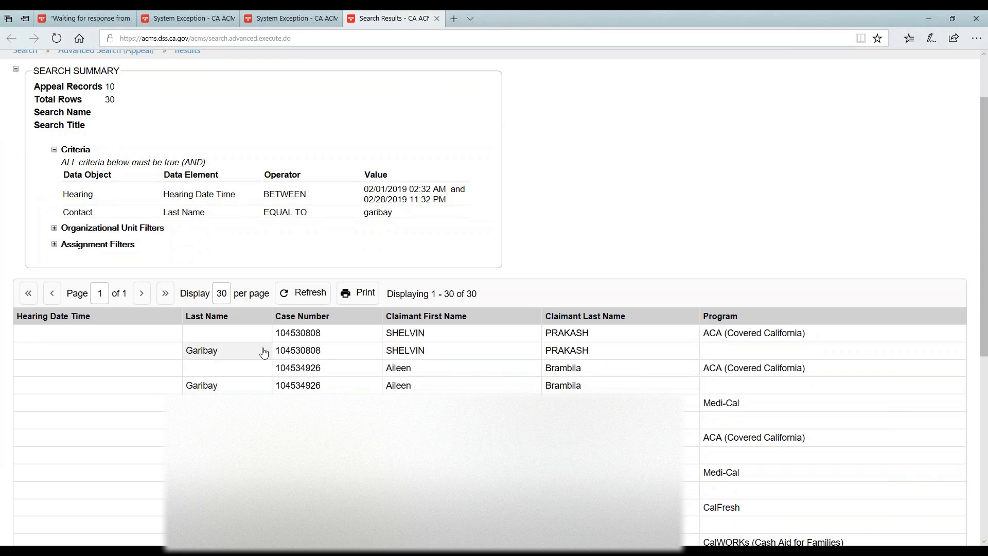
scroll(473, 329, "down", 3)
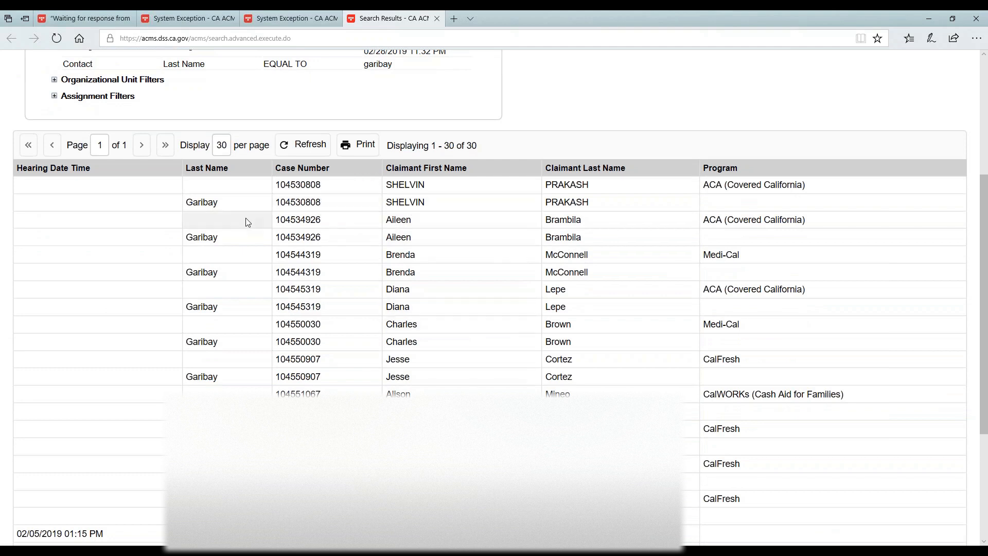
scroll(15, 246, "up", 2)
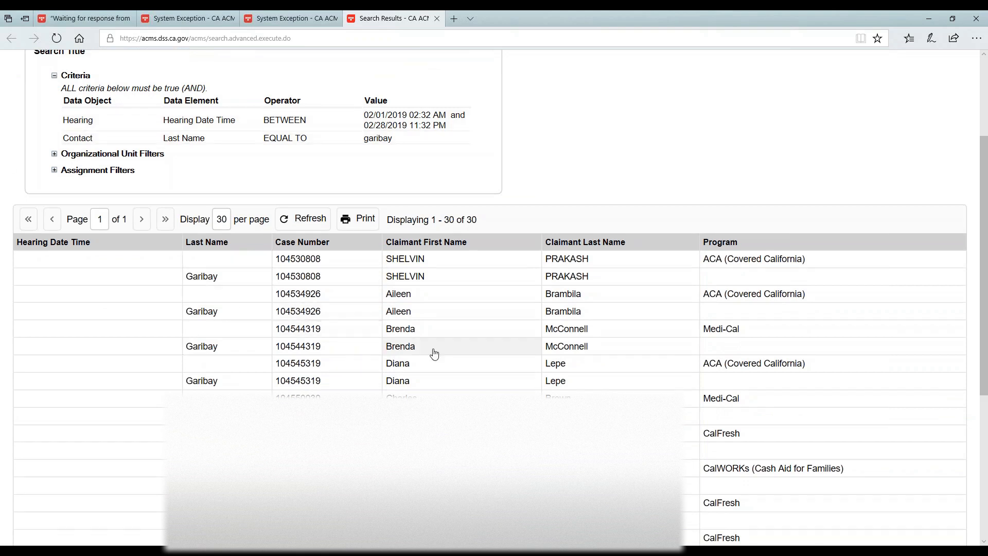
scroll(435, 353, "down", 2)
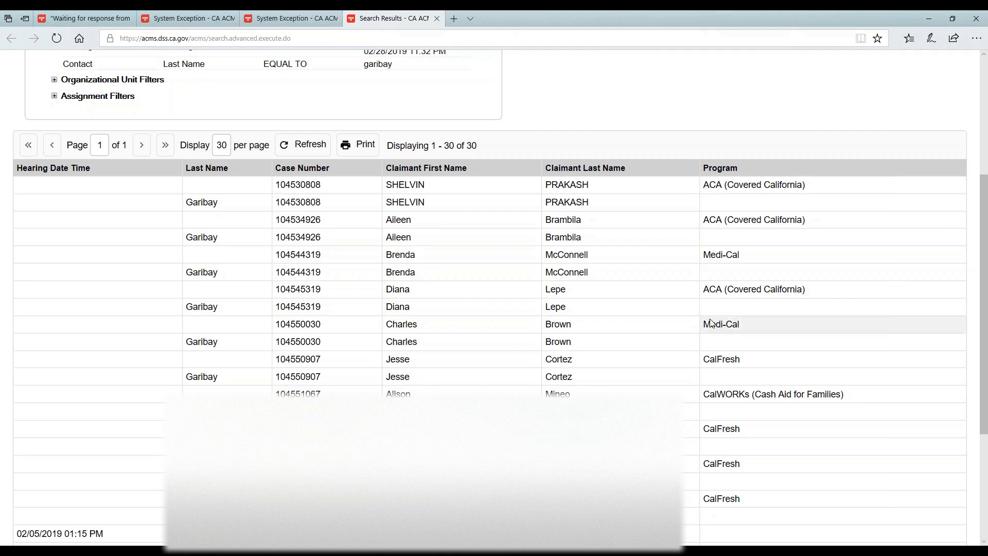
scroll(489, 298, "down", 3)
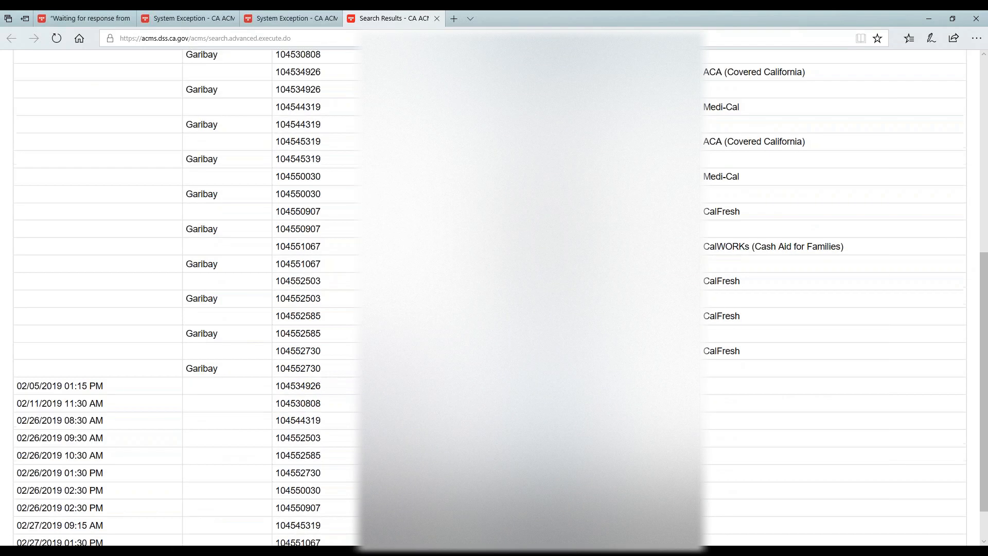
scroll(489, 299, "down", 1)
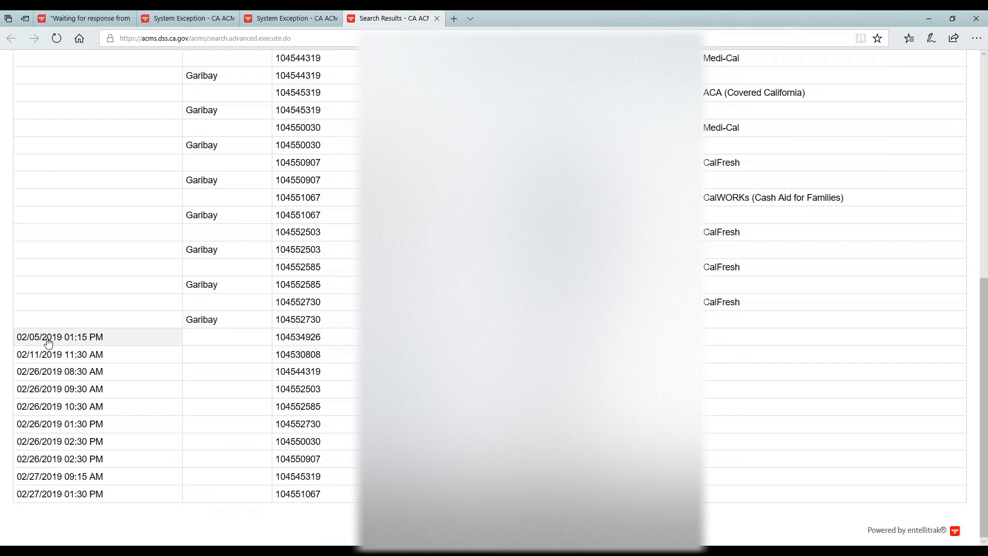
scroll(85, 459, "up", 7)
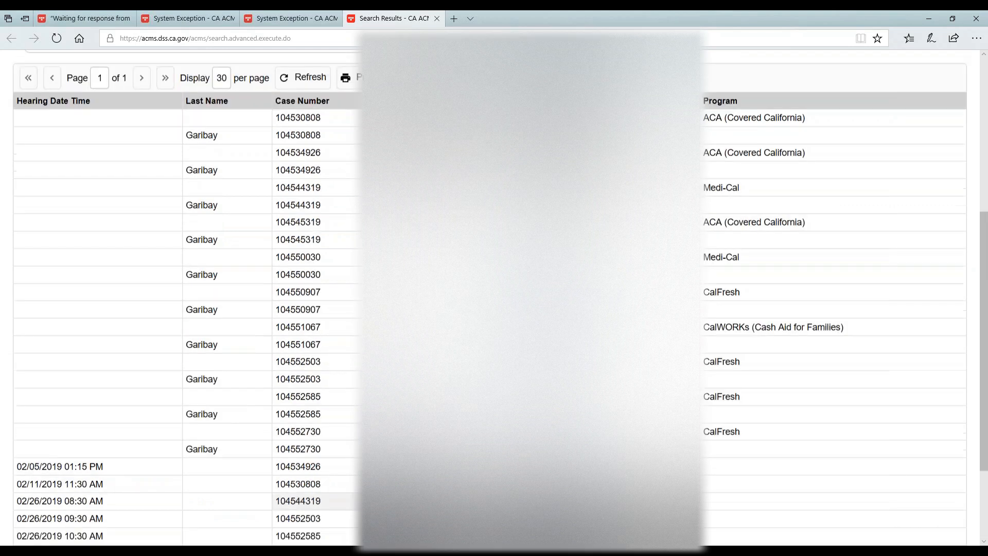
scroll(325, 456, "up", 1)
scroll(324, 456, "down", 3)
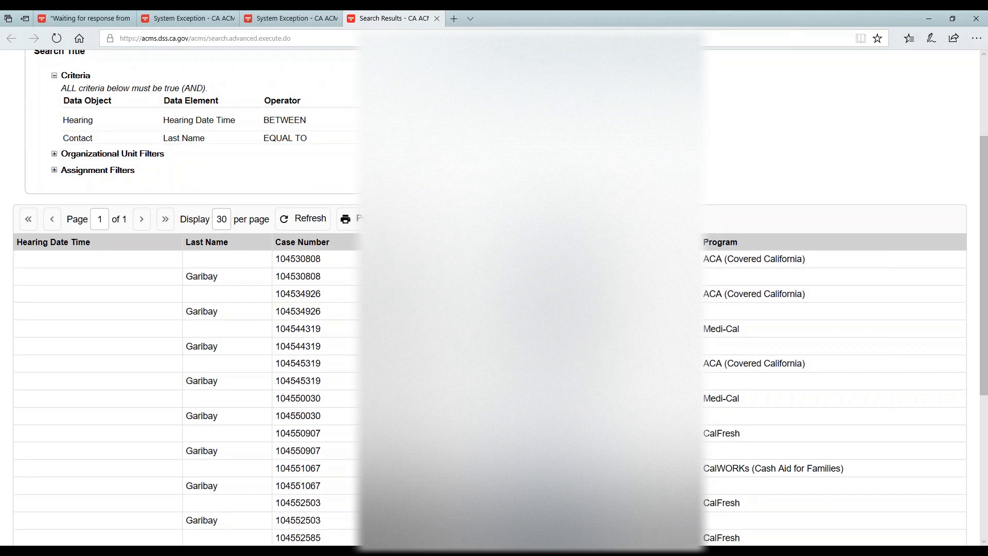
scroll(122, 408, "down", 3)
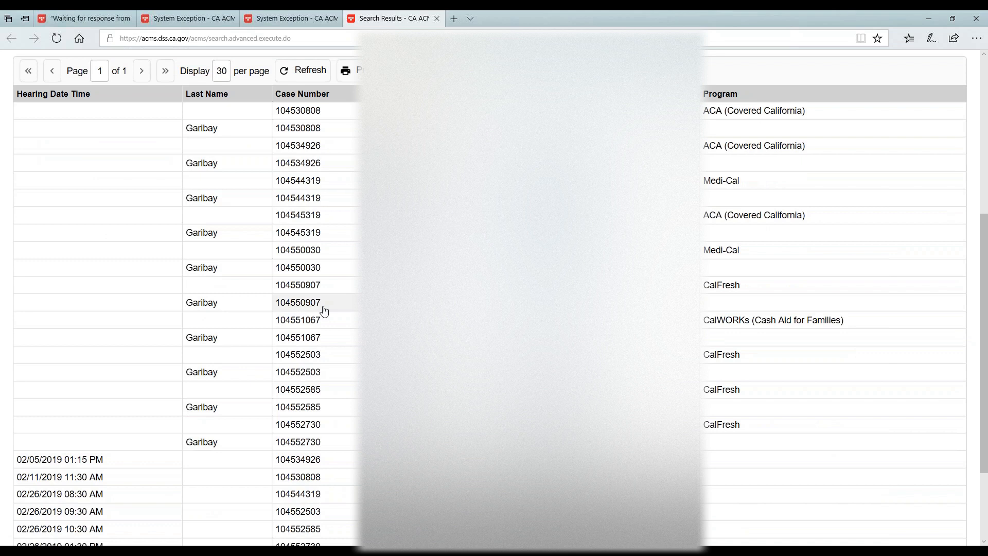
scroll(324, 309, "up", 3)
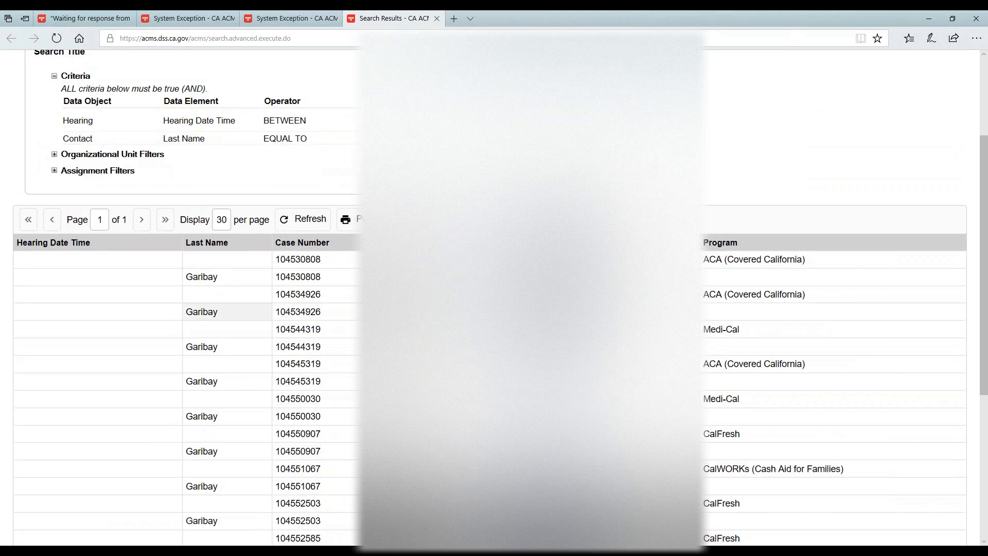
scroll(324, 309, "down", 3)
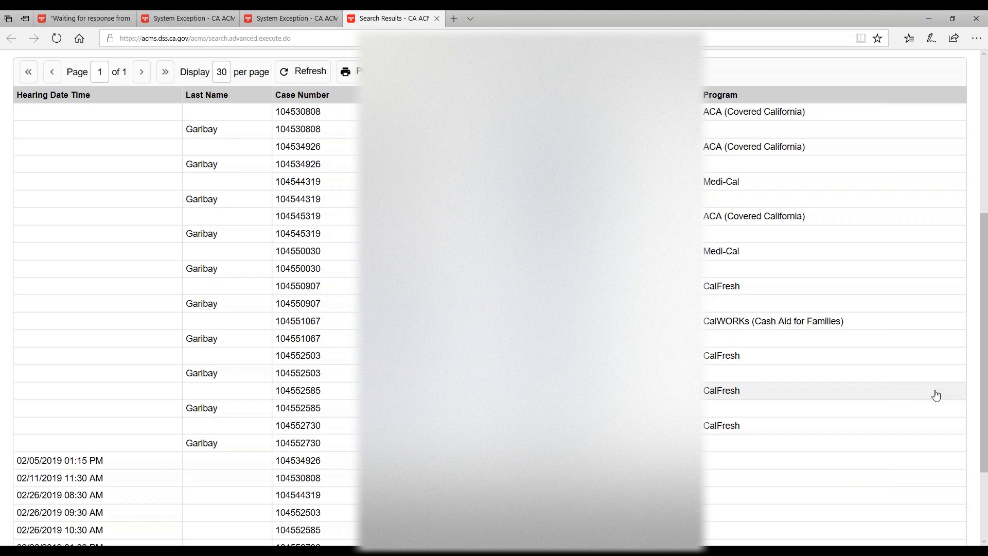
- Open the browser's additional options for the search results page
left_click(975, 41)
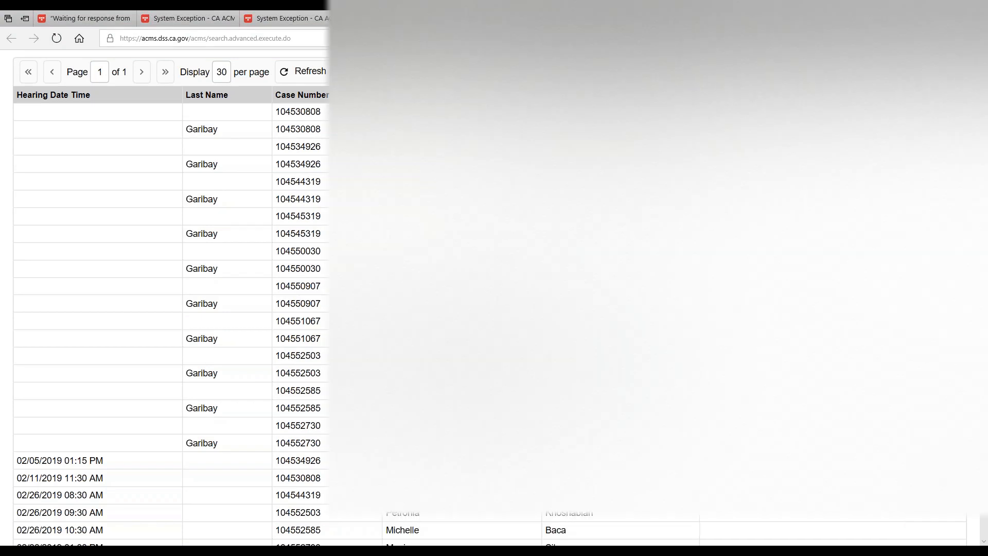